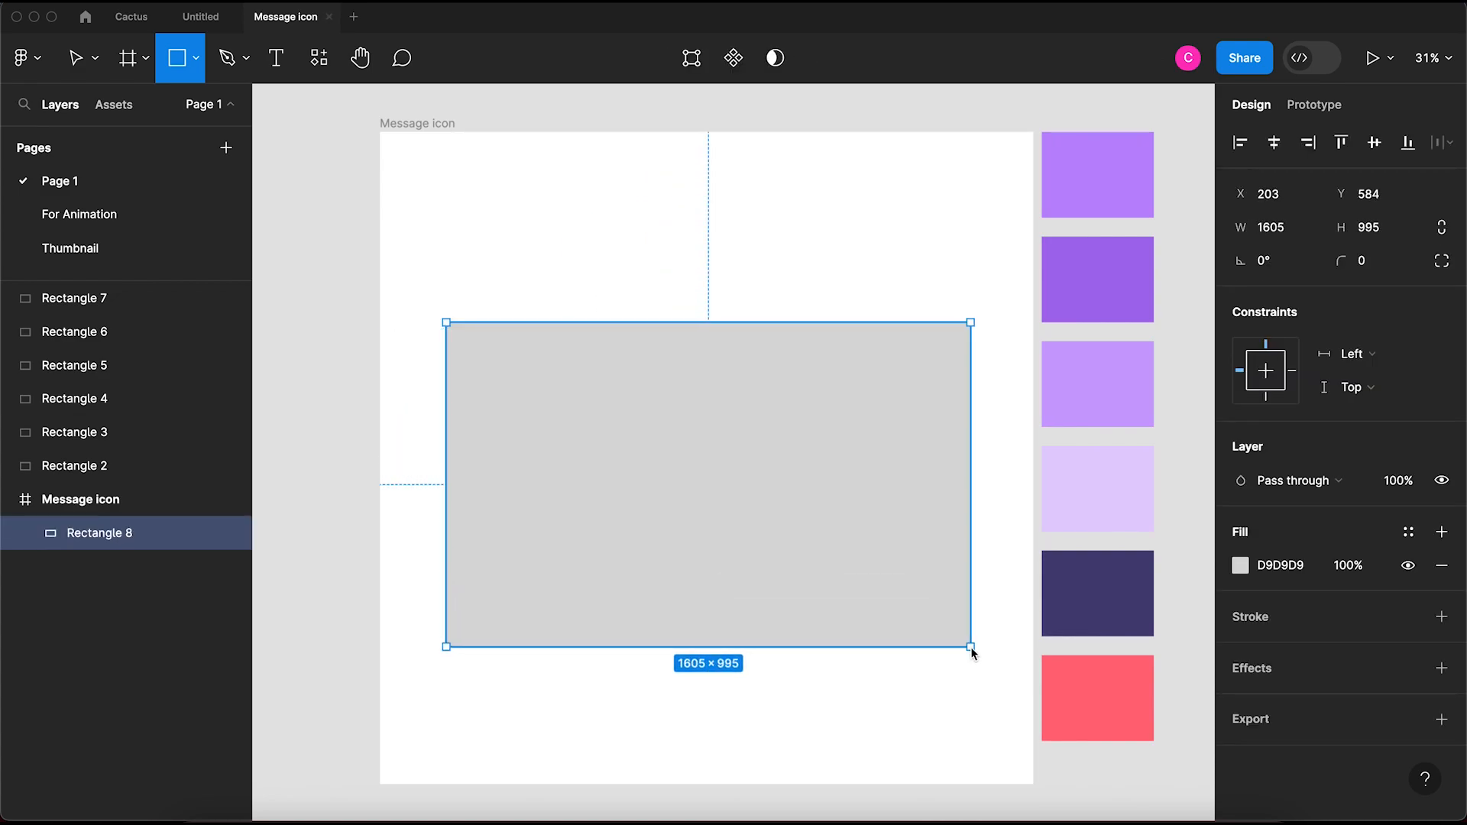
Step: Center the grey rectangle horizontally and vertically within the Message icon frame
{"action": "left_click", "coordinate": [1275, 143]}
{"action": "left_click", "coordinate": [1374, 143]}
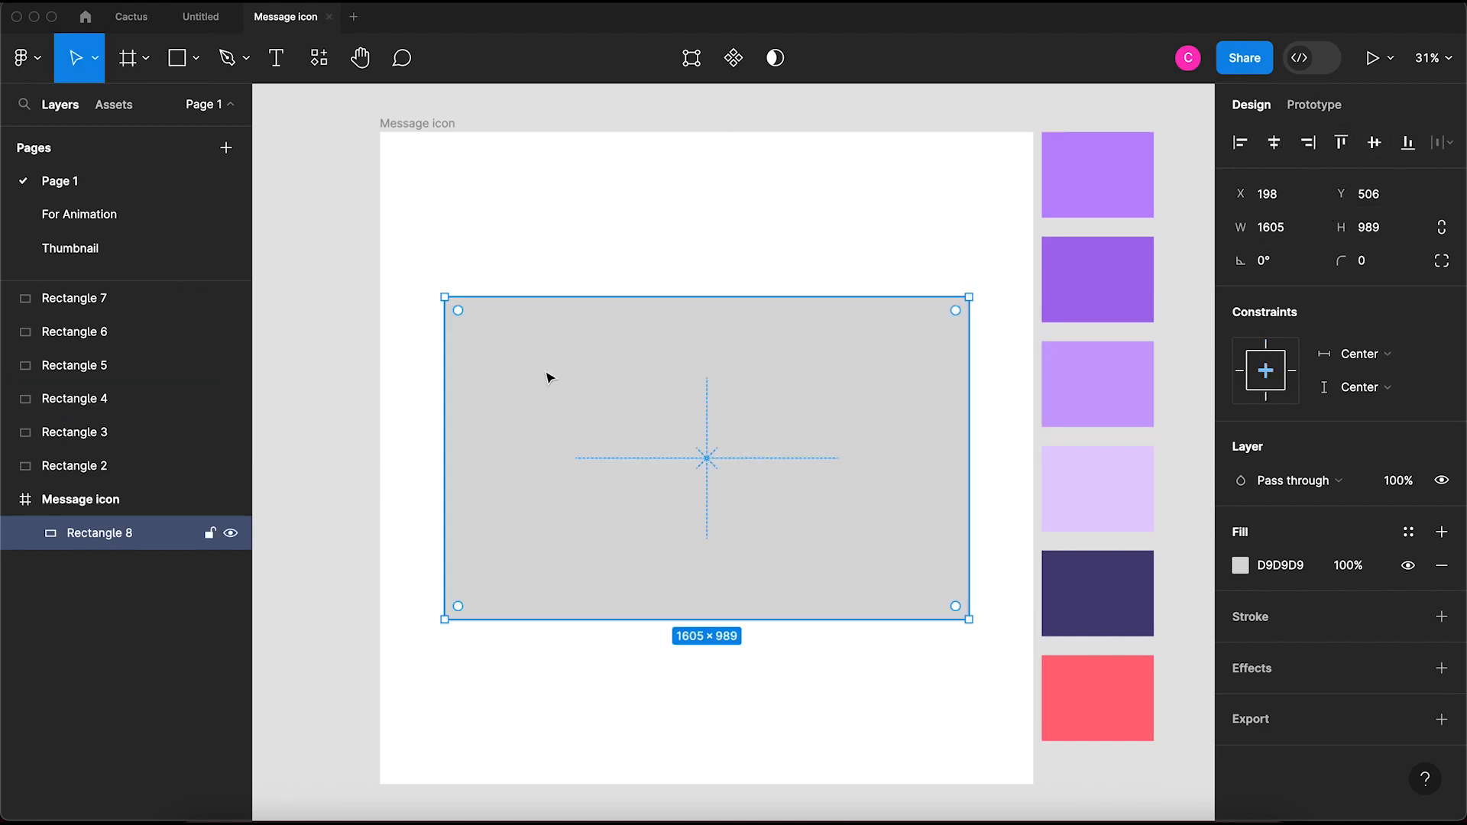
{"action": "left_click", "coordinate": [335, 426]}
Step: Round all four corners of the grey rectangle to a radius of about 81
{"action": "left_click", "coordinate": [534, 374]}
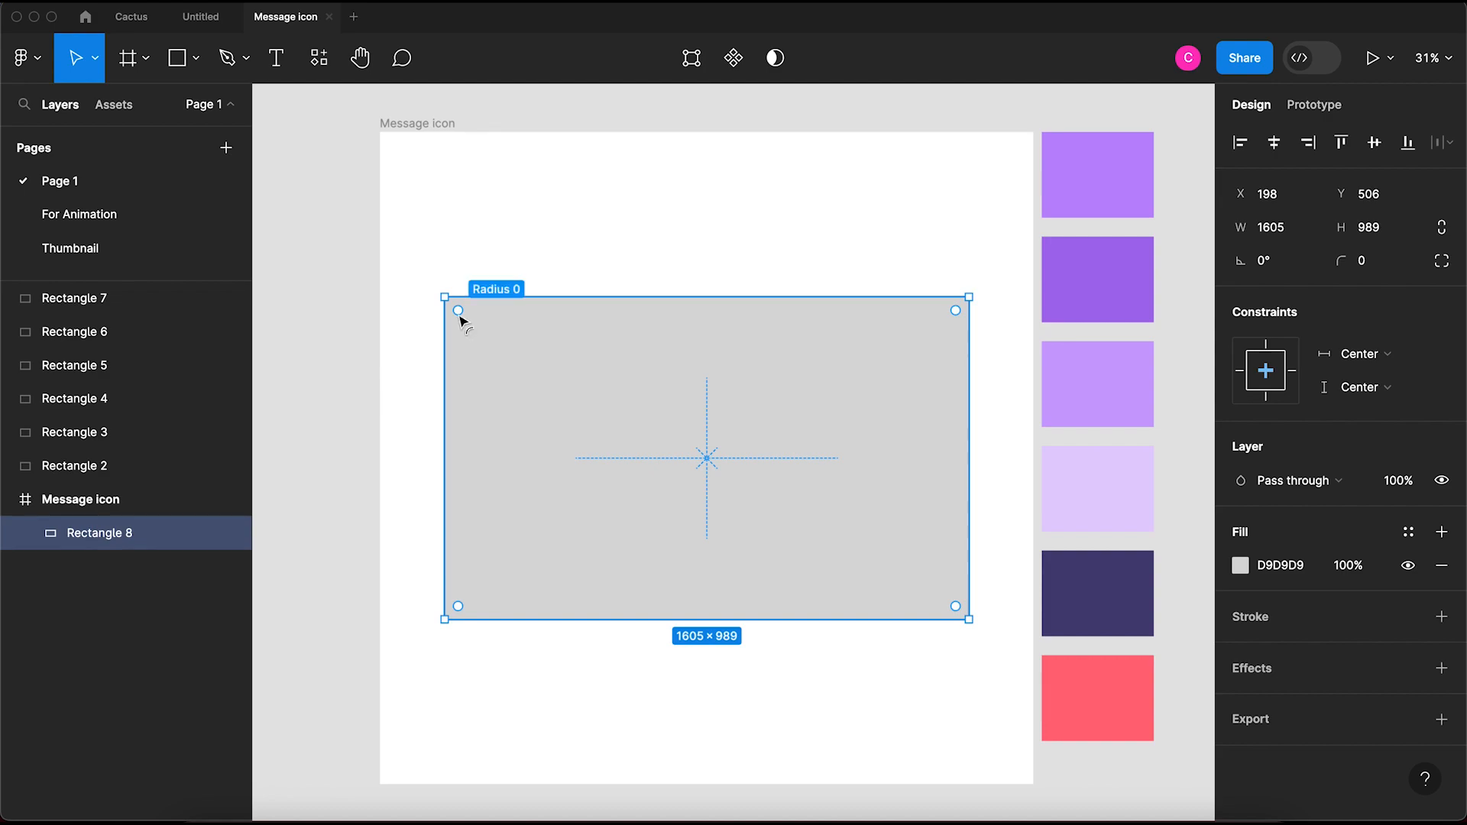
{"action": "left_click_drag", "start_coordinate": [459, 316], "coordinate": [474, 328]}
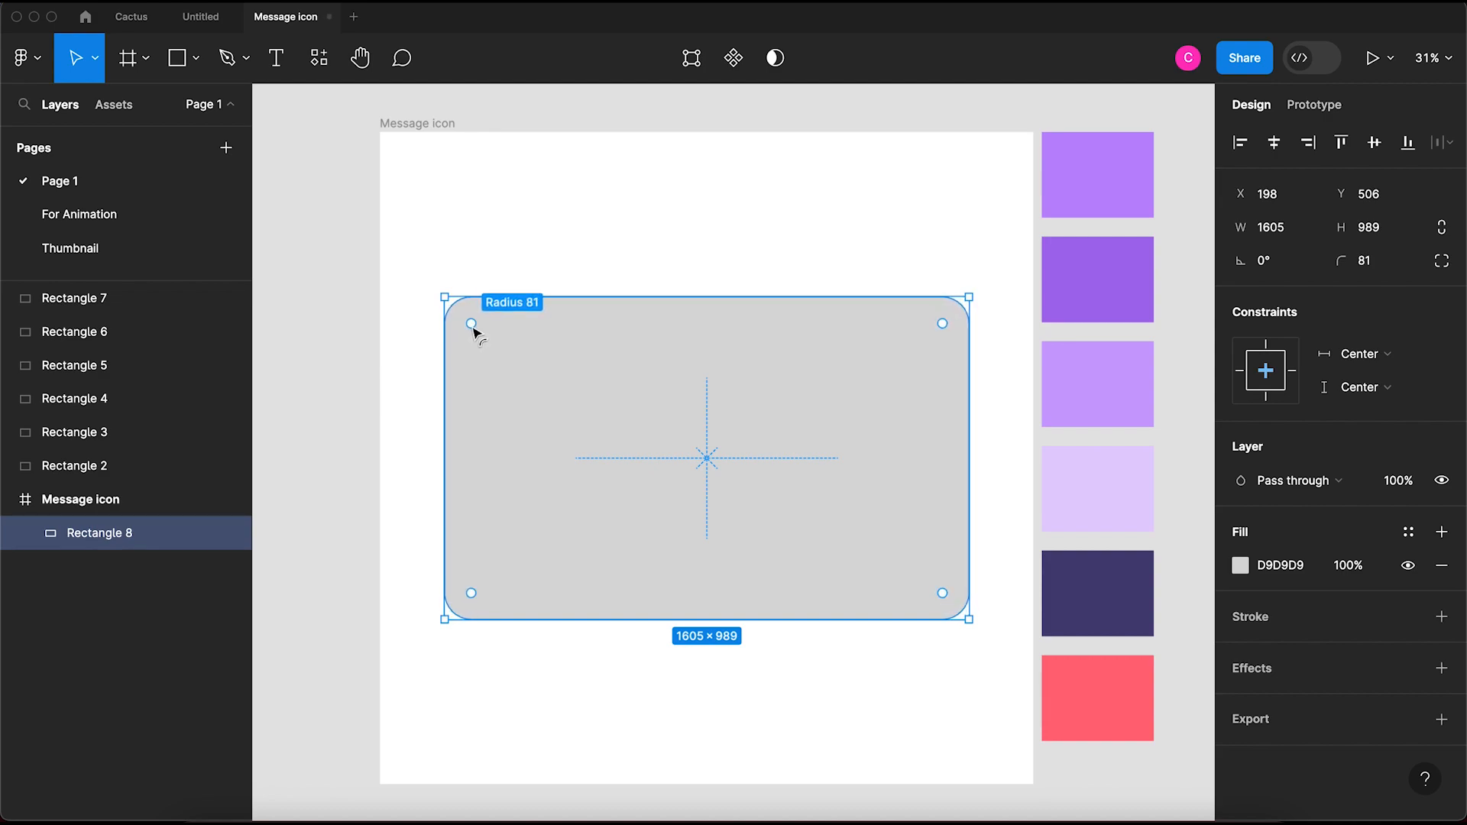
{"action": "left_click", "coordinate": [303, 414]}
Step: Recolor the rounded rectangle with the purple sampled from the third palette swatch
{"action": "left_click", "coordinate": [690, 385]}
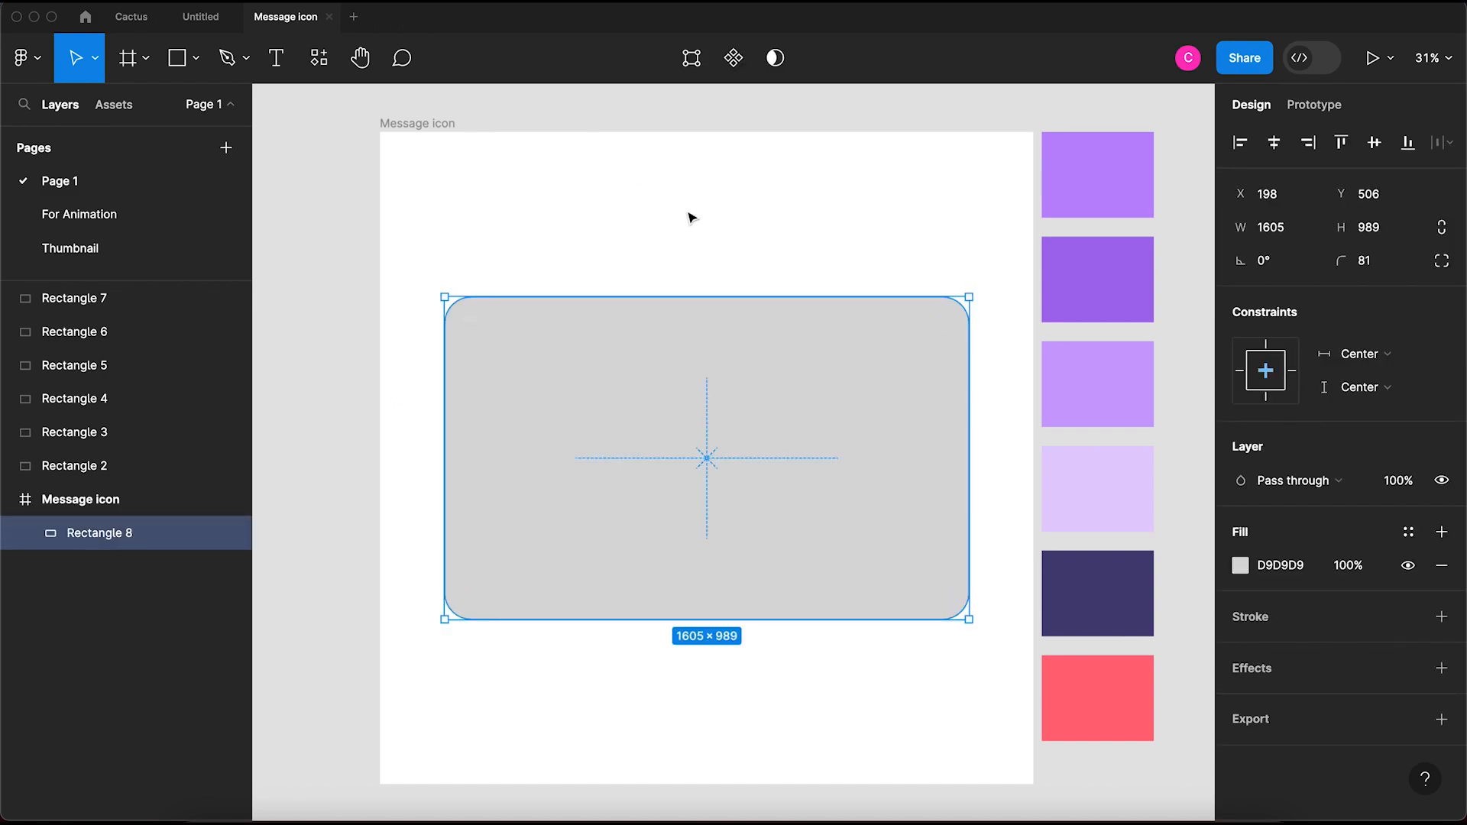
{"action": "key", "text": "i"}
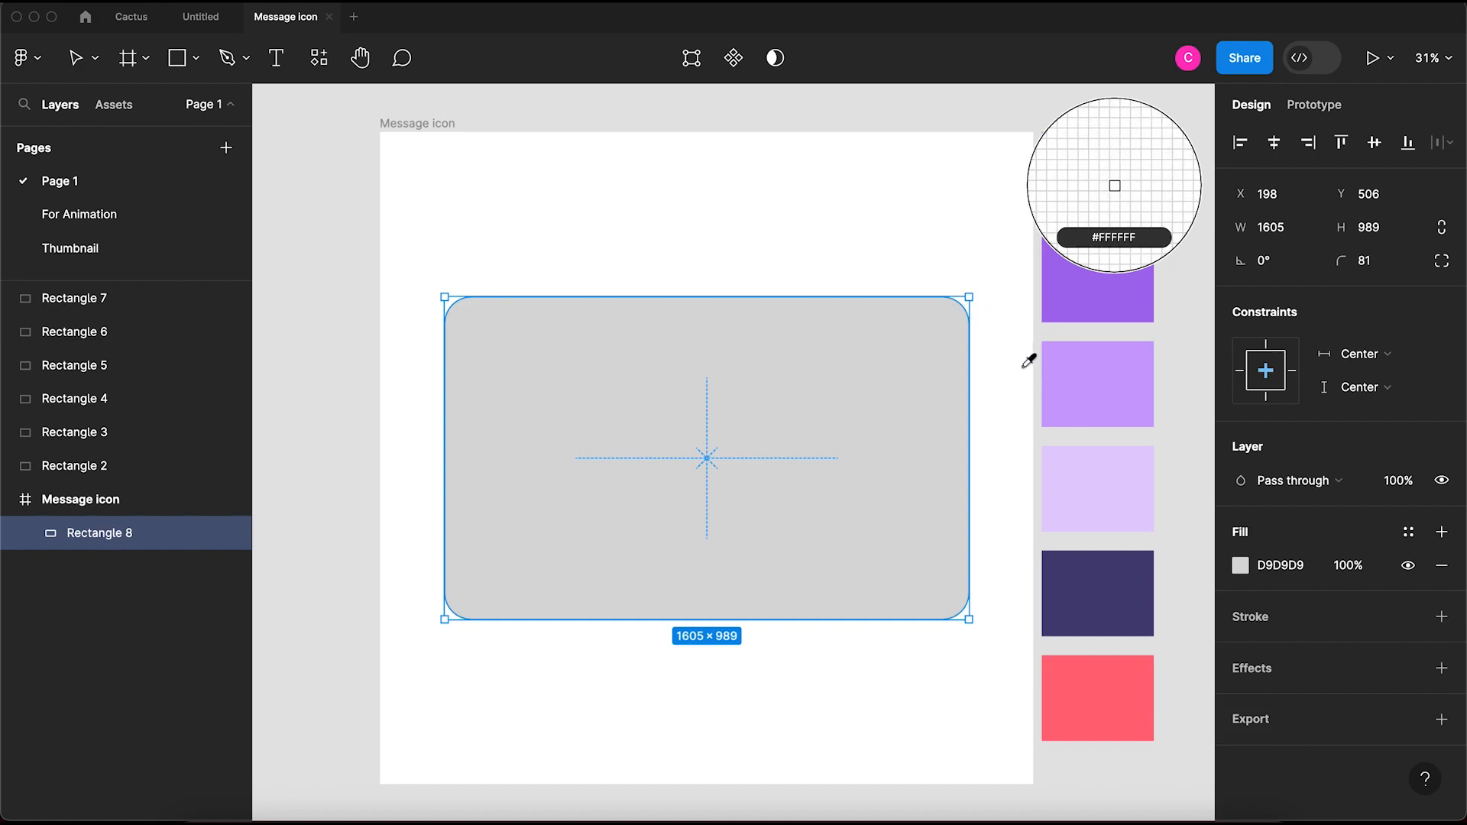
{"action": "left_click", "coordinate": [1082, 374]}
{"action": "key", "text": "Escape"}
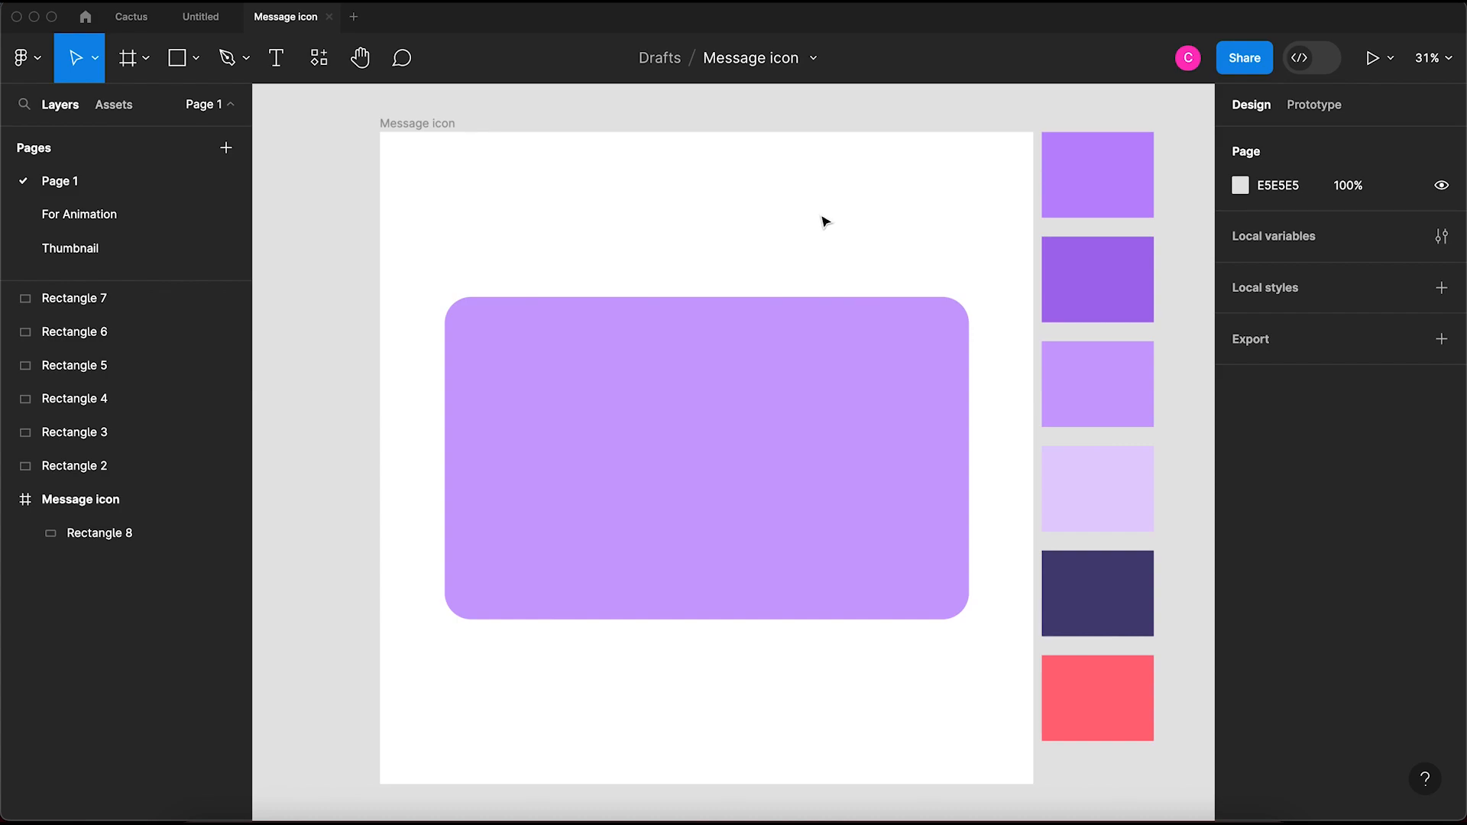
Step: Draw a closed downward-pointing triangle, about 1400 × 973, with the Pen tool from the rectangle's top edge to its bottom center
{"action": "left_click", "coordinate": [241, 56]}
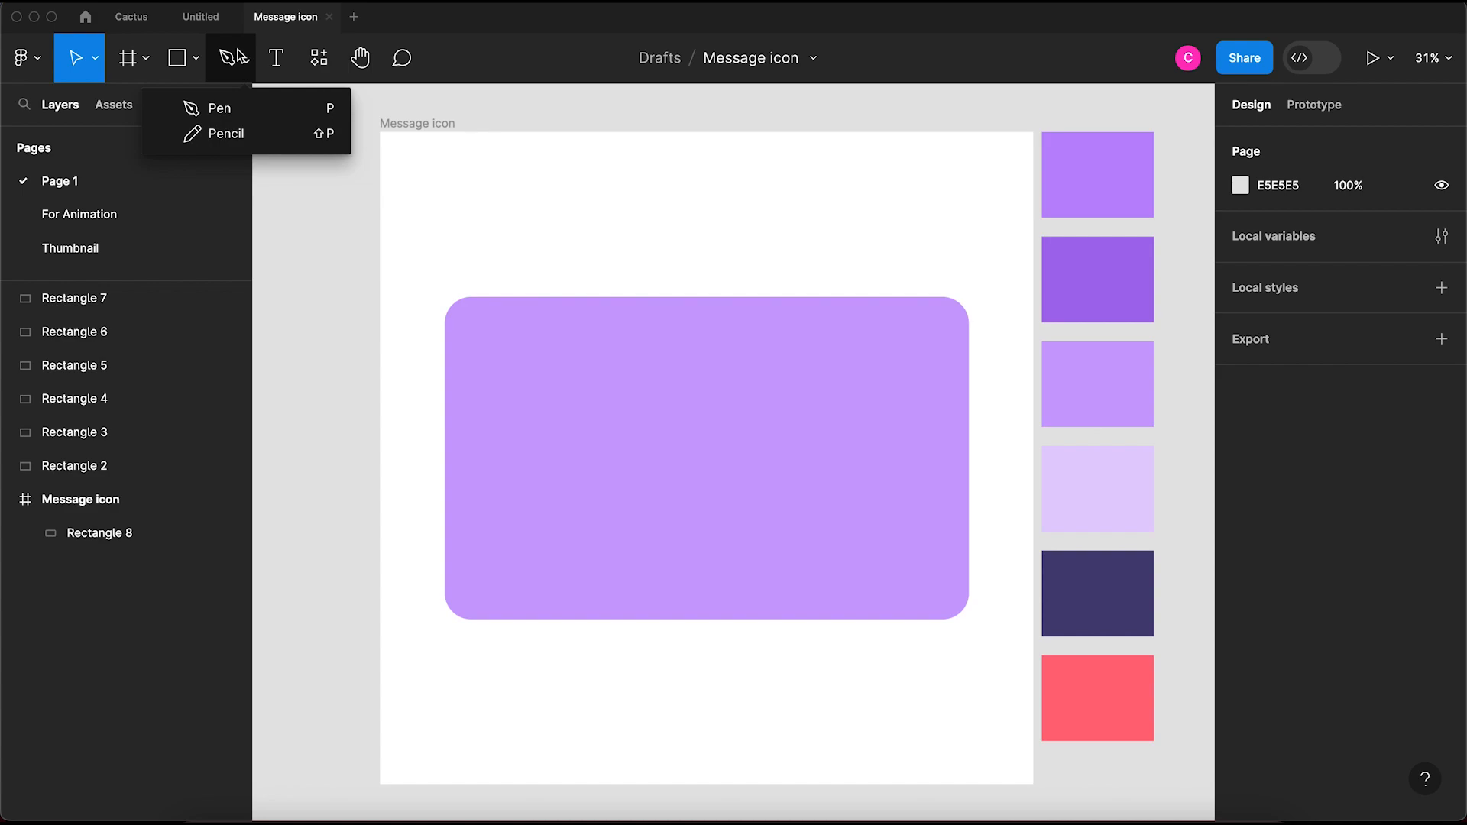
{"action": "left_click", "coordinate": [240, 108]}
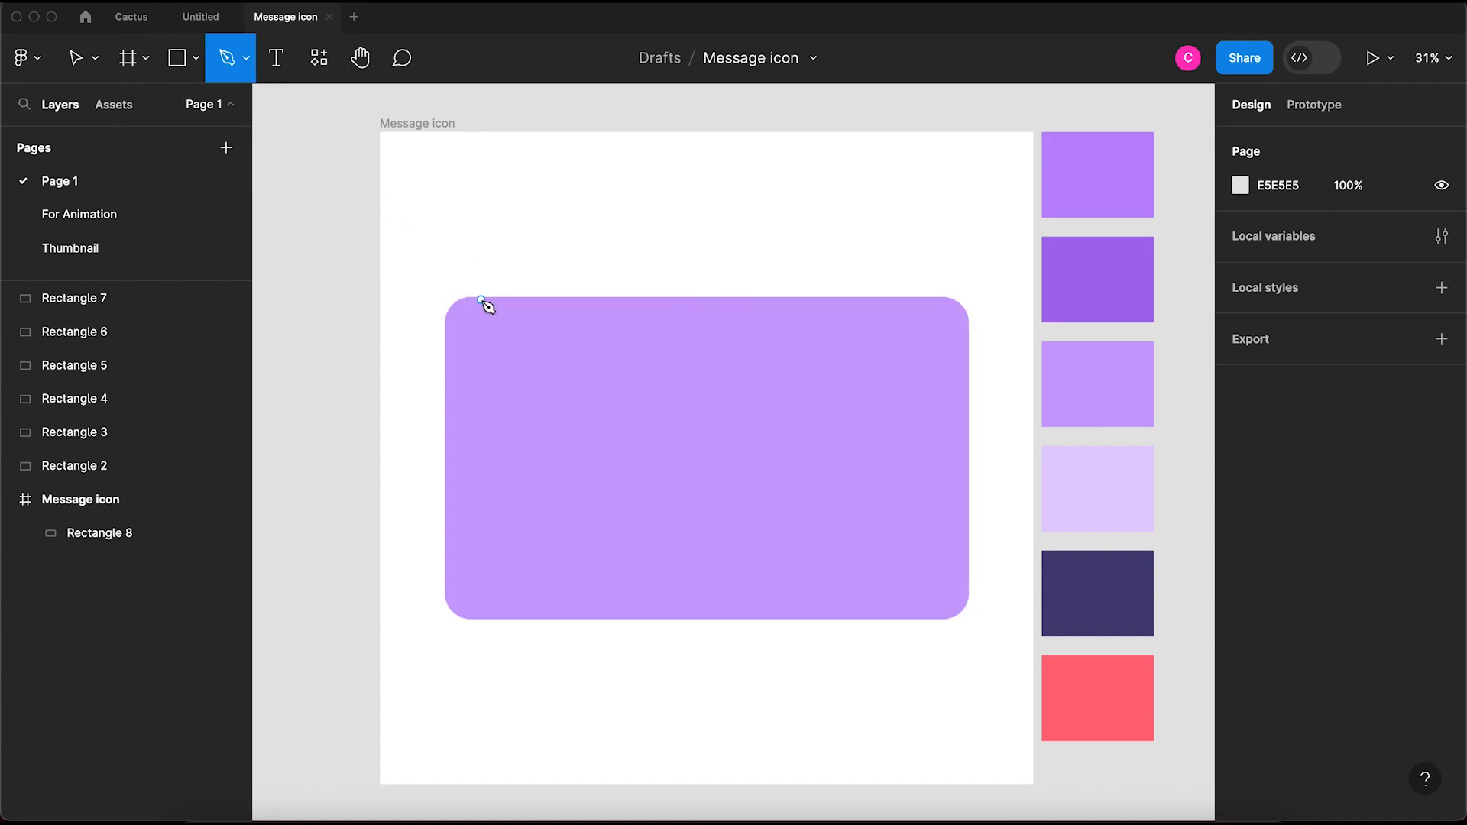
{"action": "left_click", "coordinate": [480, 300]}
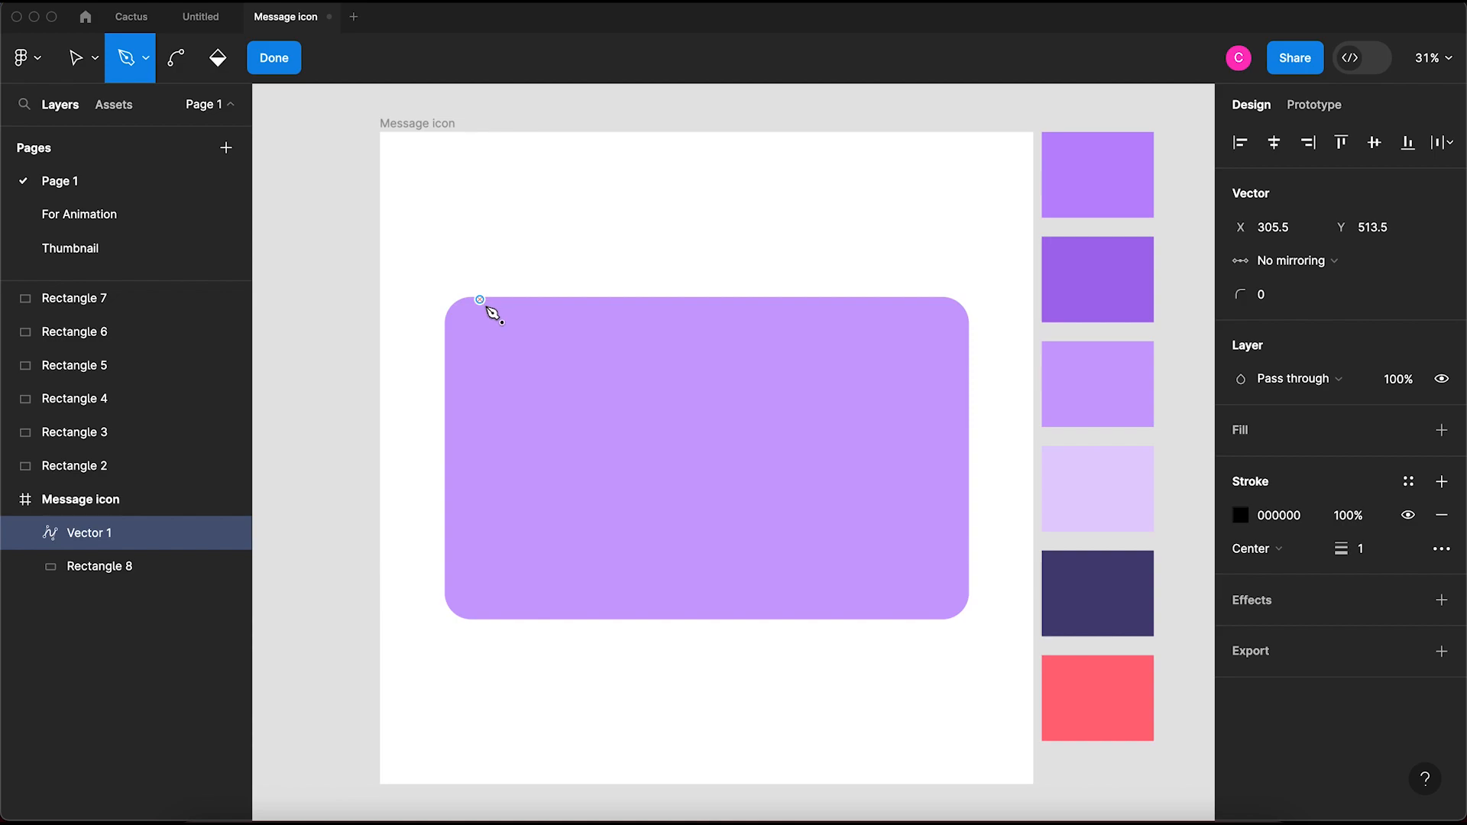
{"action": "left_click", "coordinate": [702, 615]}
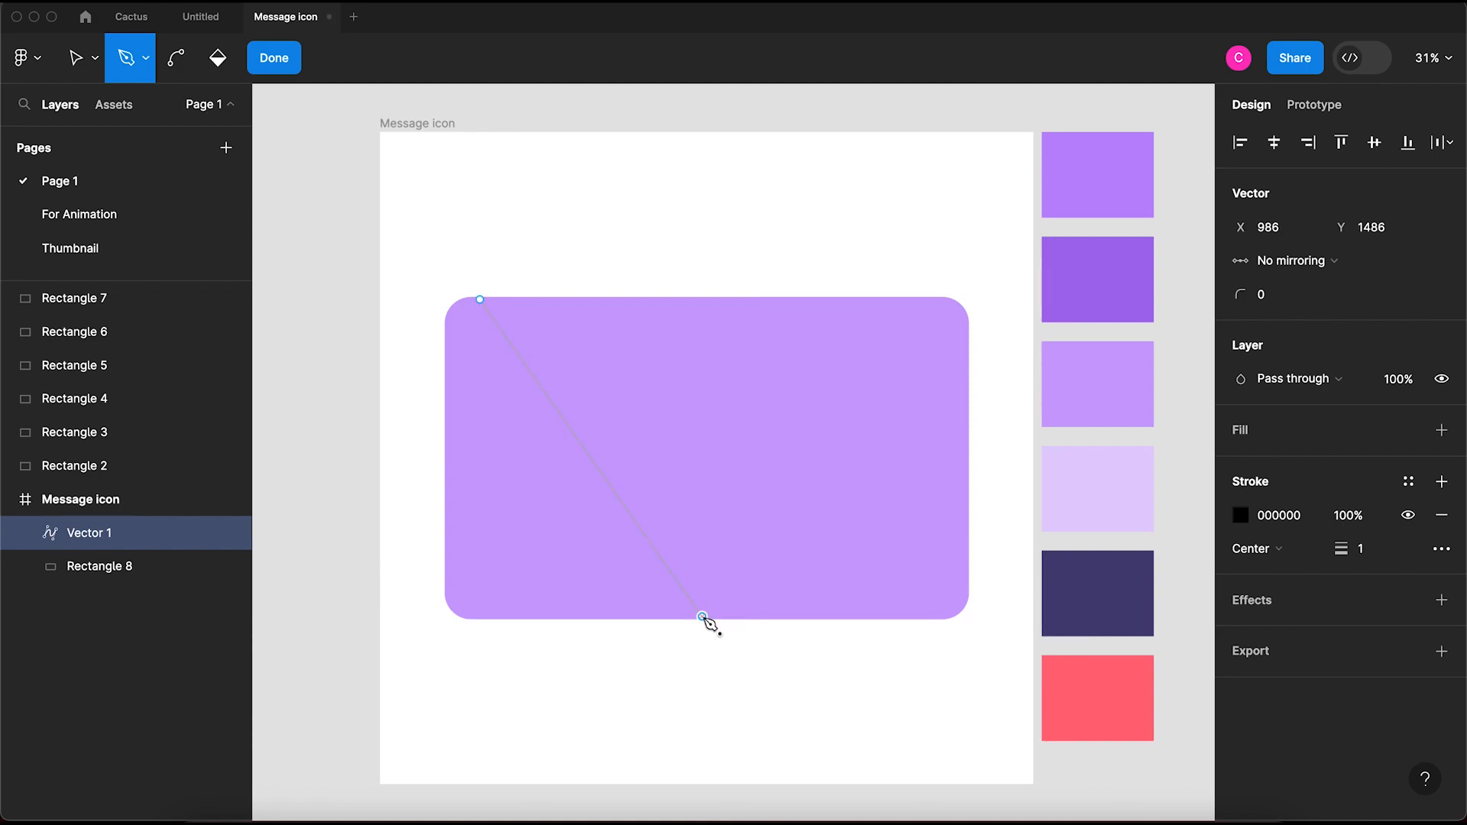
{"action": "left_click", "coordinate": [937, 301]}
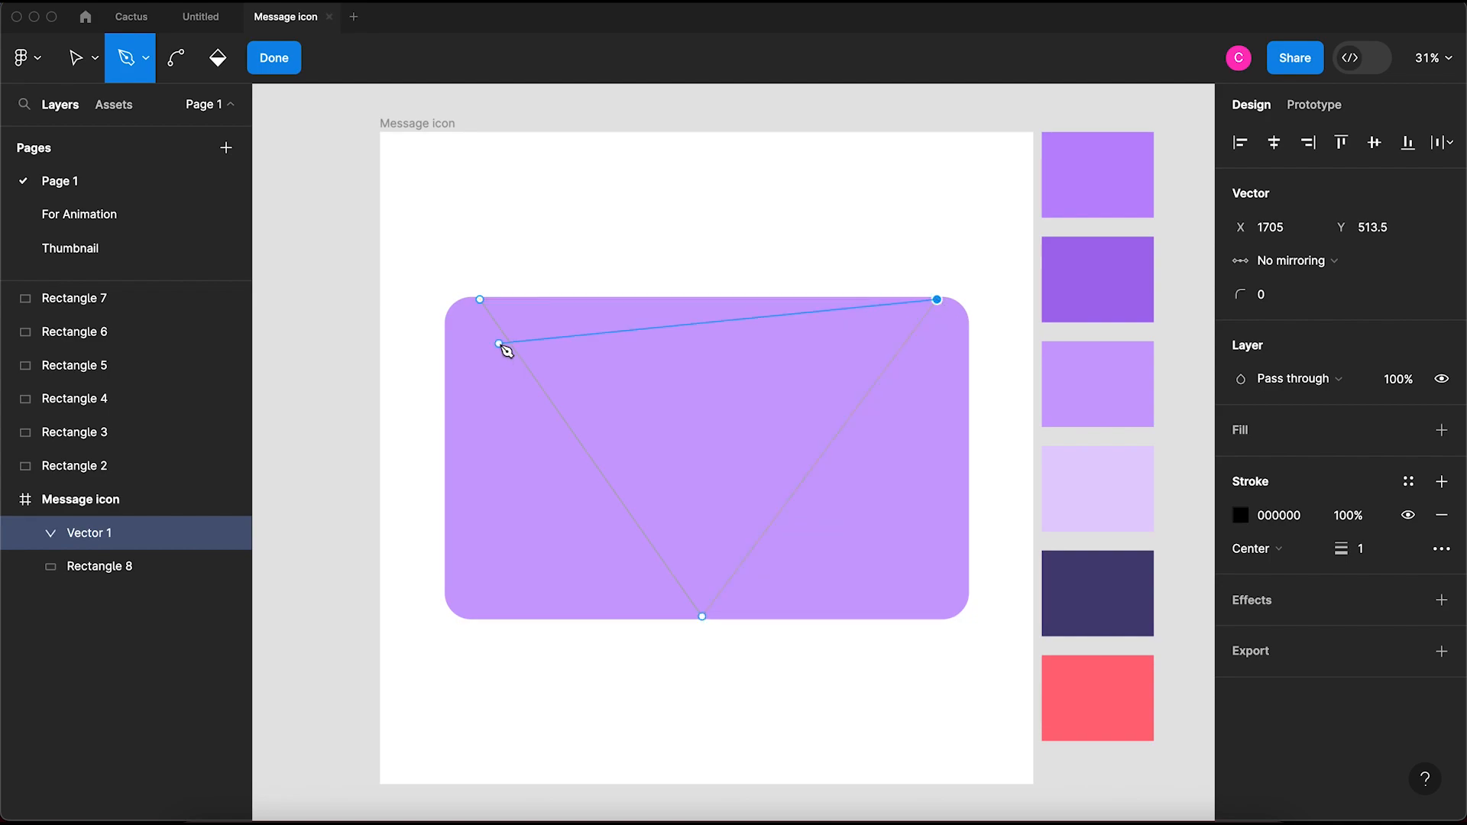
{"action": "left_click", "coordinate": [481, 300]}
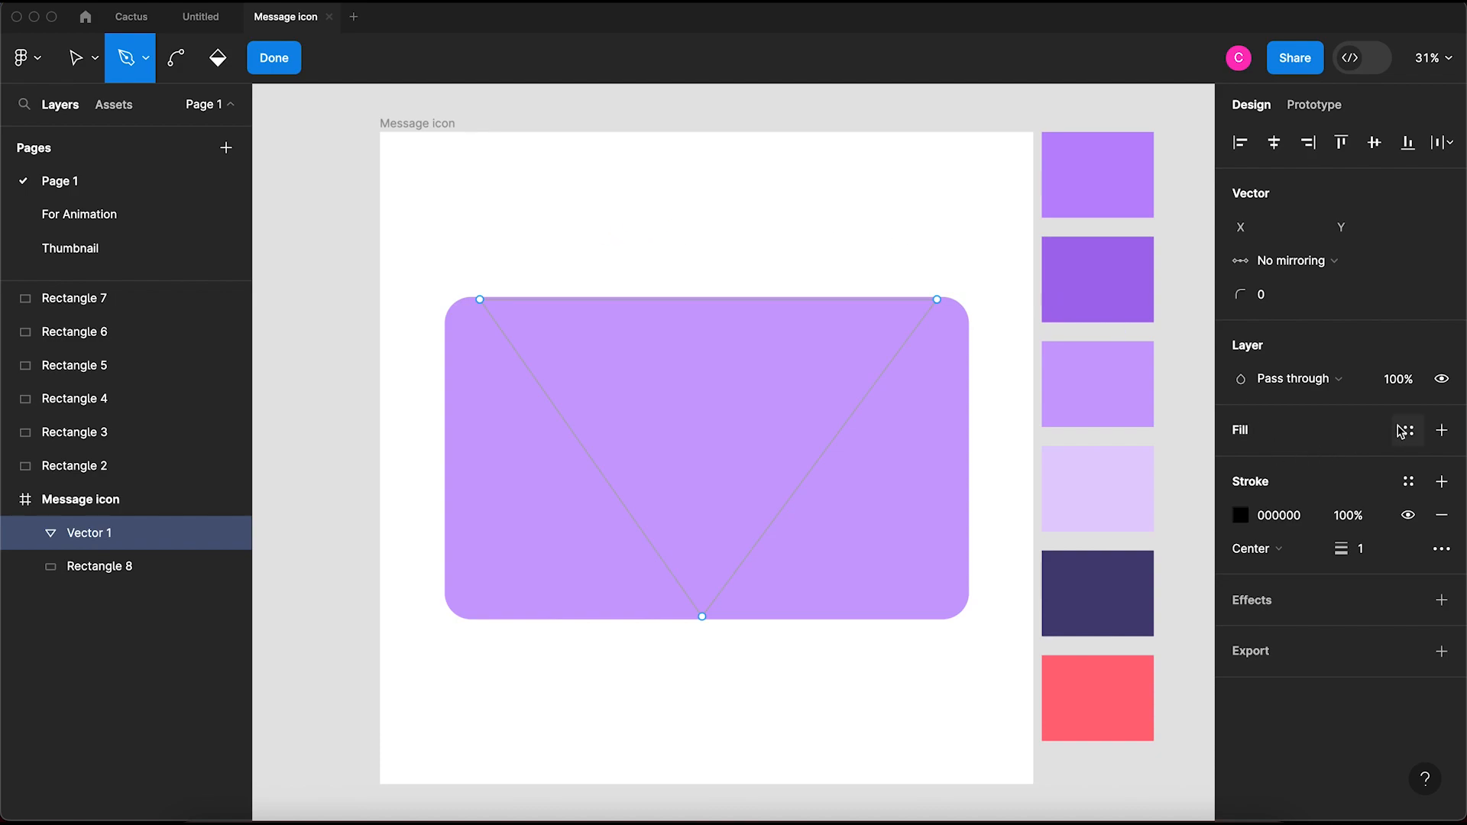
Step: Add a D9D9D9 fill to the triangle and leave vector editing
{"action": "left_click", "coordinate": [1441, 430]}
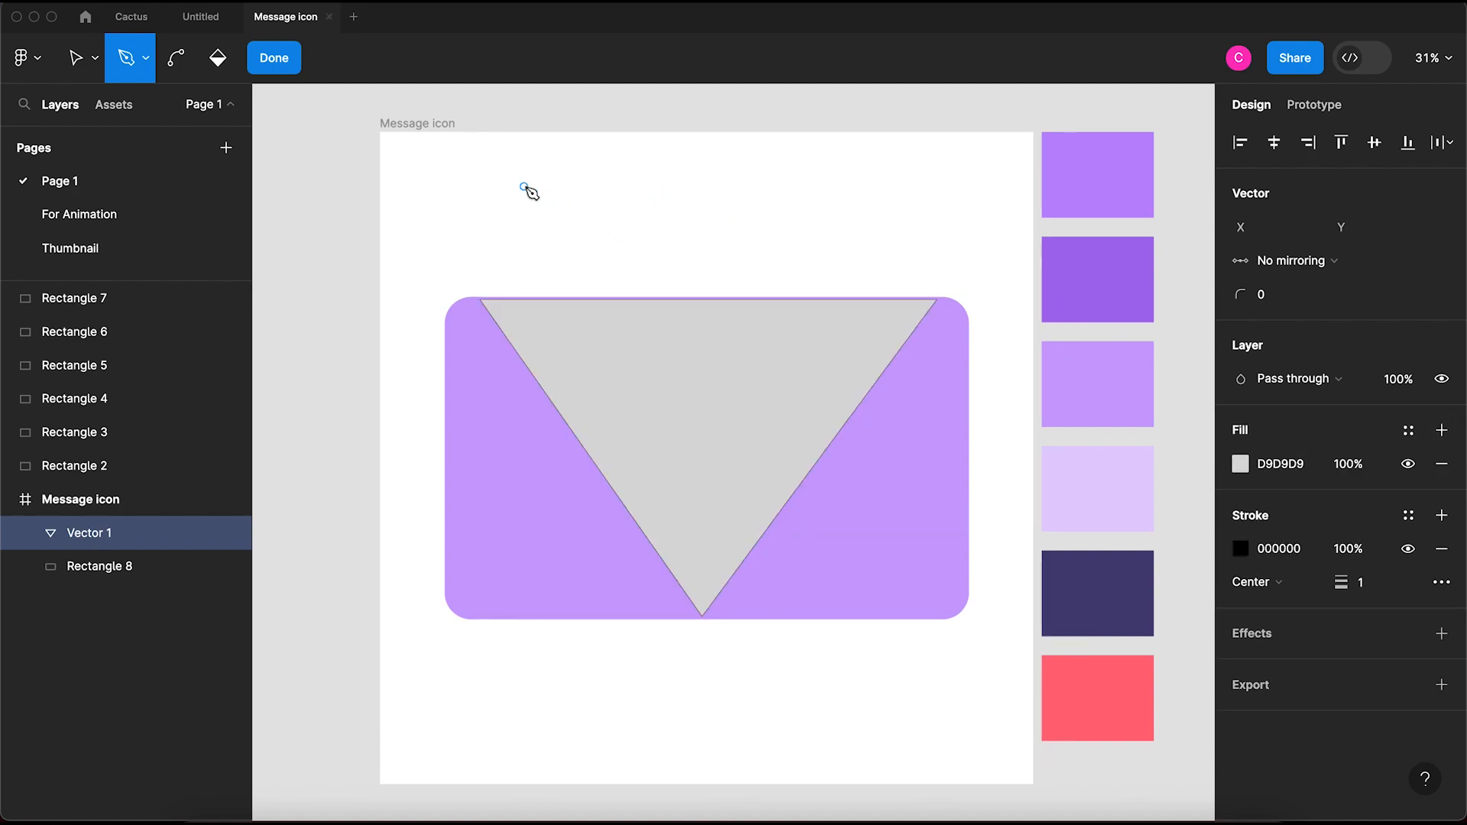
{"action": "left_click", "coordinate": [80, 63]}
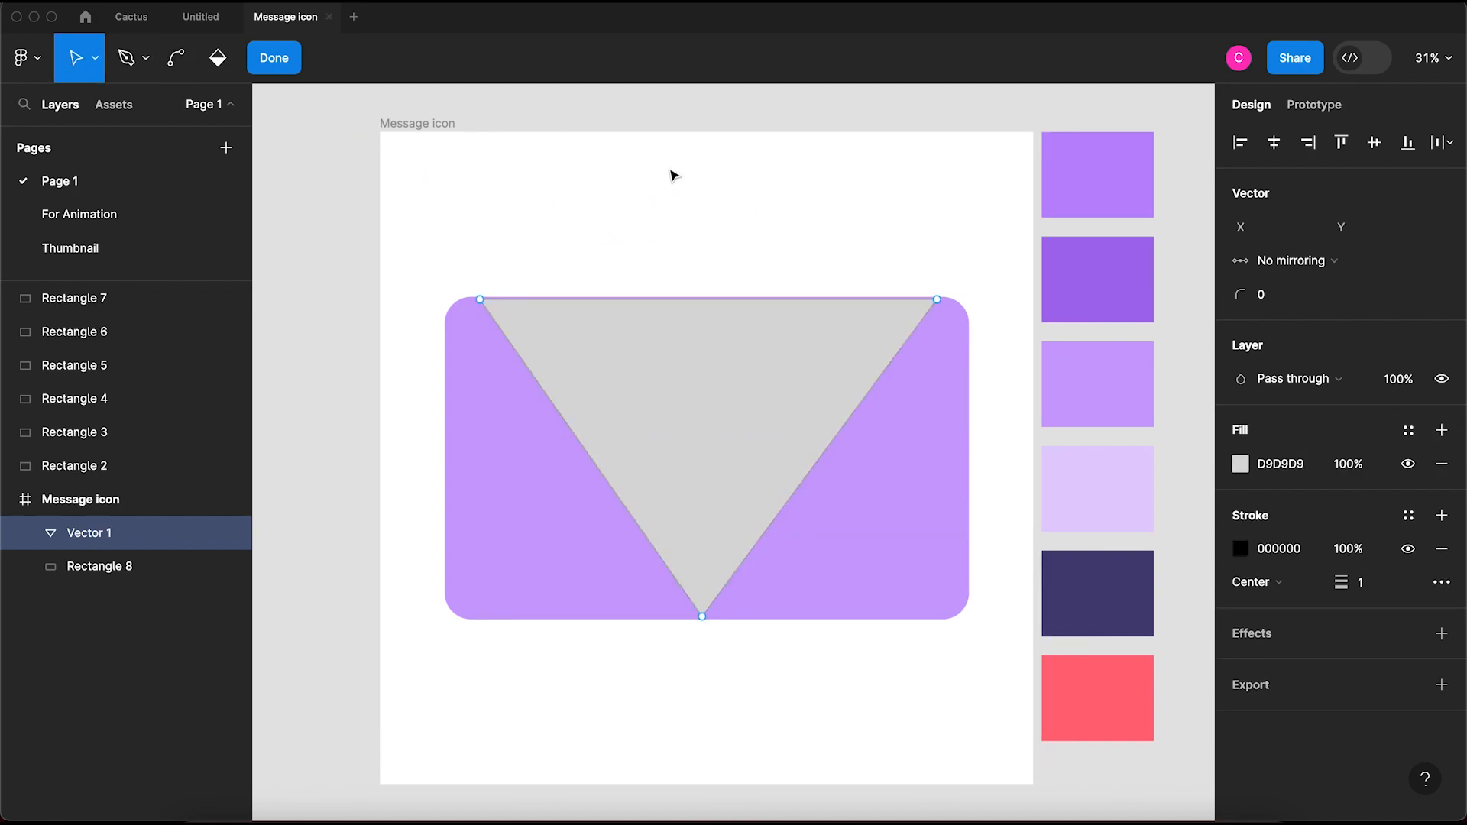
{"action": "key", "text": "Escape"}
{"action": "left_click", "coordinate": [786, 221]}
Step: Nudge the triangle up to Y 507.5 so its top edge meets the rectangle's top edge
{"action": "left_click", "coordinate": [732, 327]}
{"action": "key", "text": "Up"}
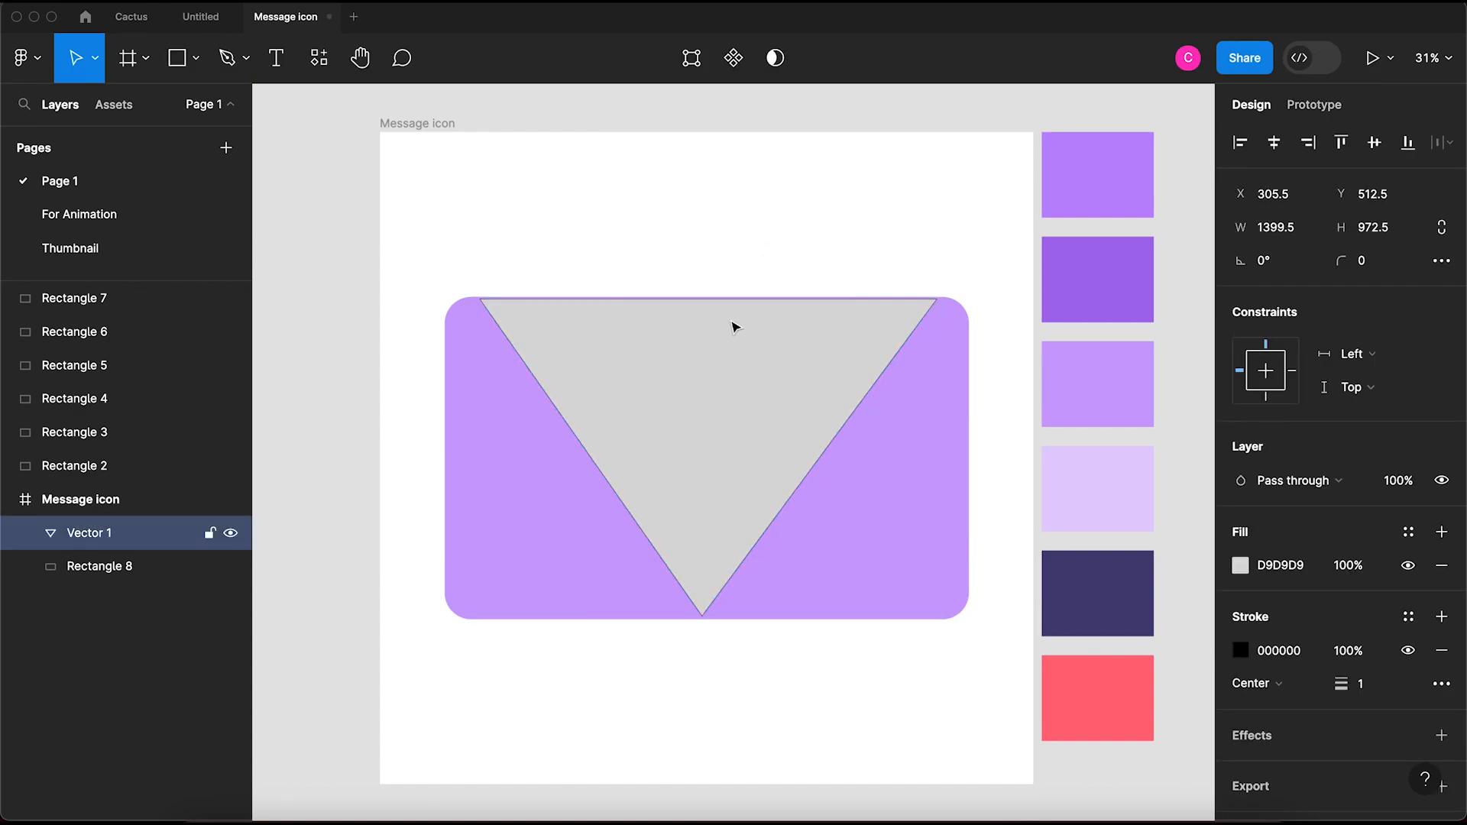
{"action": "key", "text": "Up"}
{"action": "key", "text": "Up"}
{"action": "key", "text": "Up"}
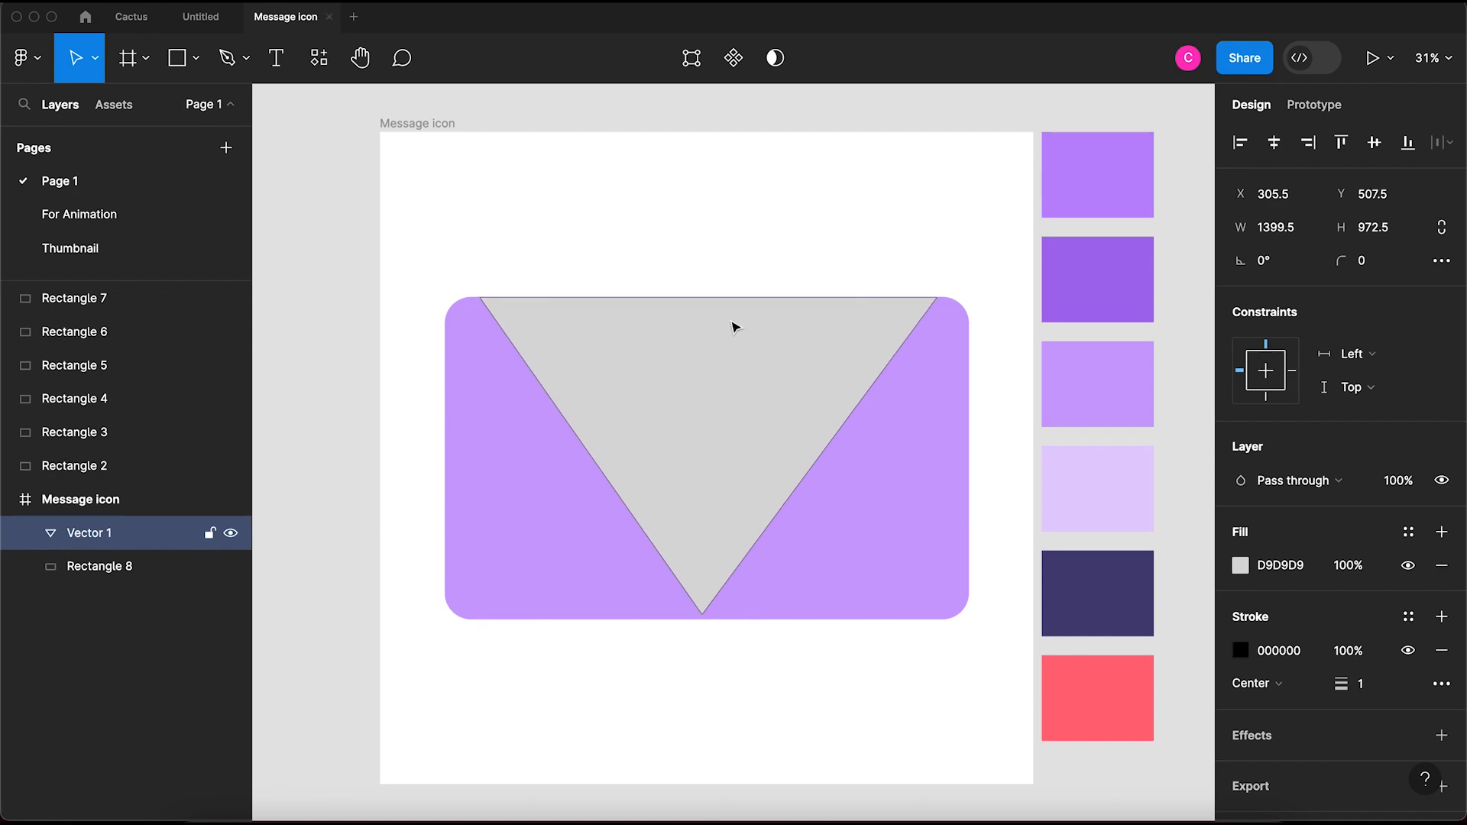
{"action": "left_click", "coordinate": [689, 229]}
Step: Hide the triangle's black stroke
{"action": "left_click", "coordinate": [699, 365]}
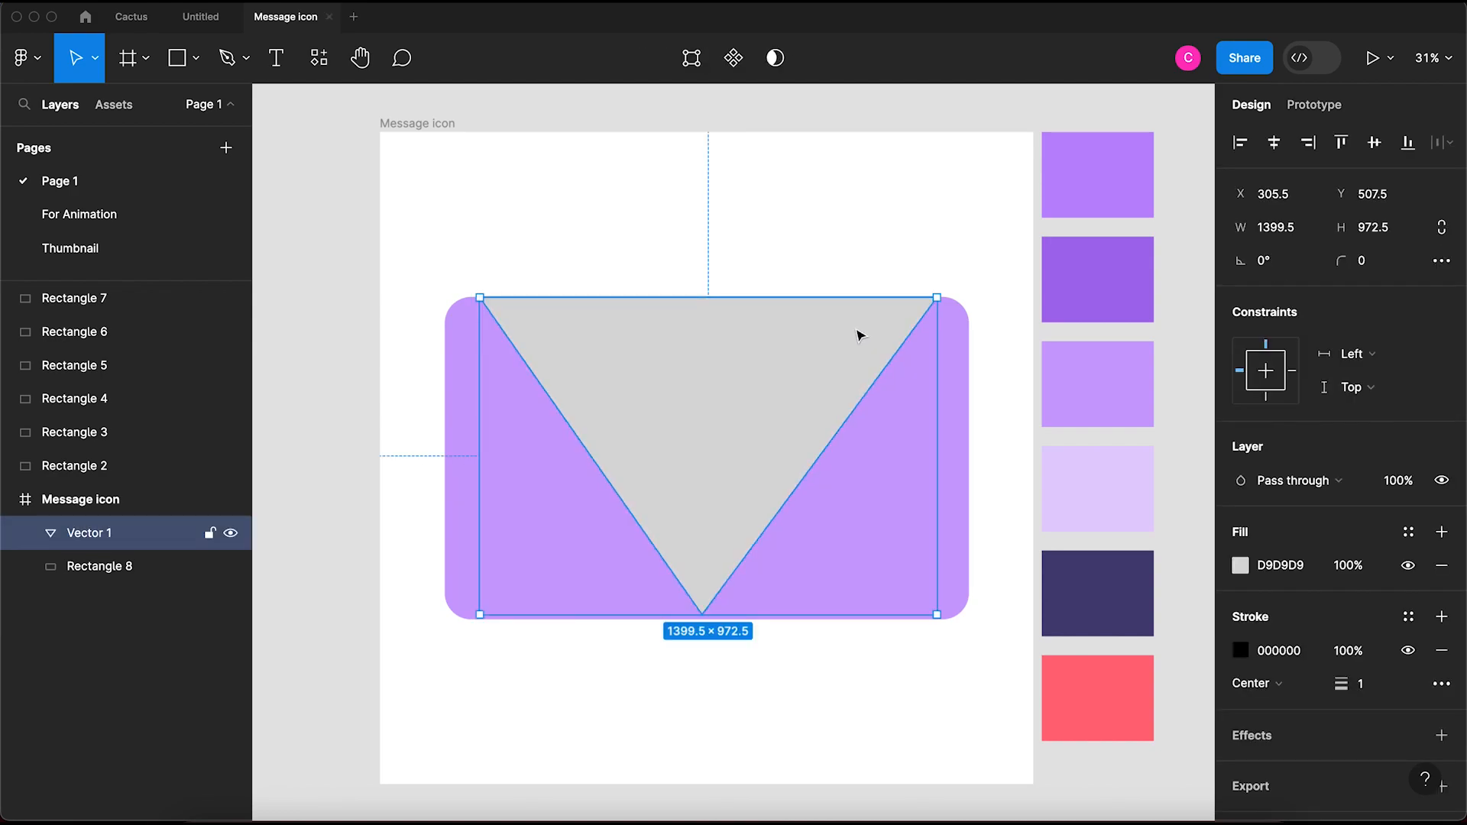
{"action": "left_click", "coordinate": [1407, 651]}
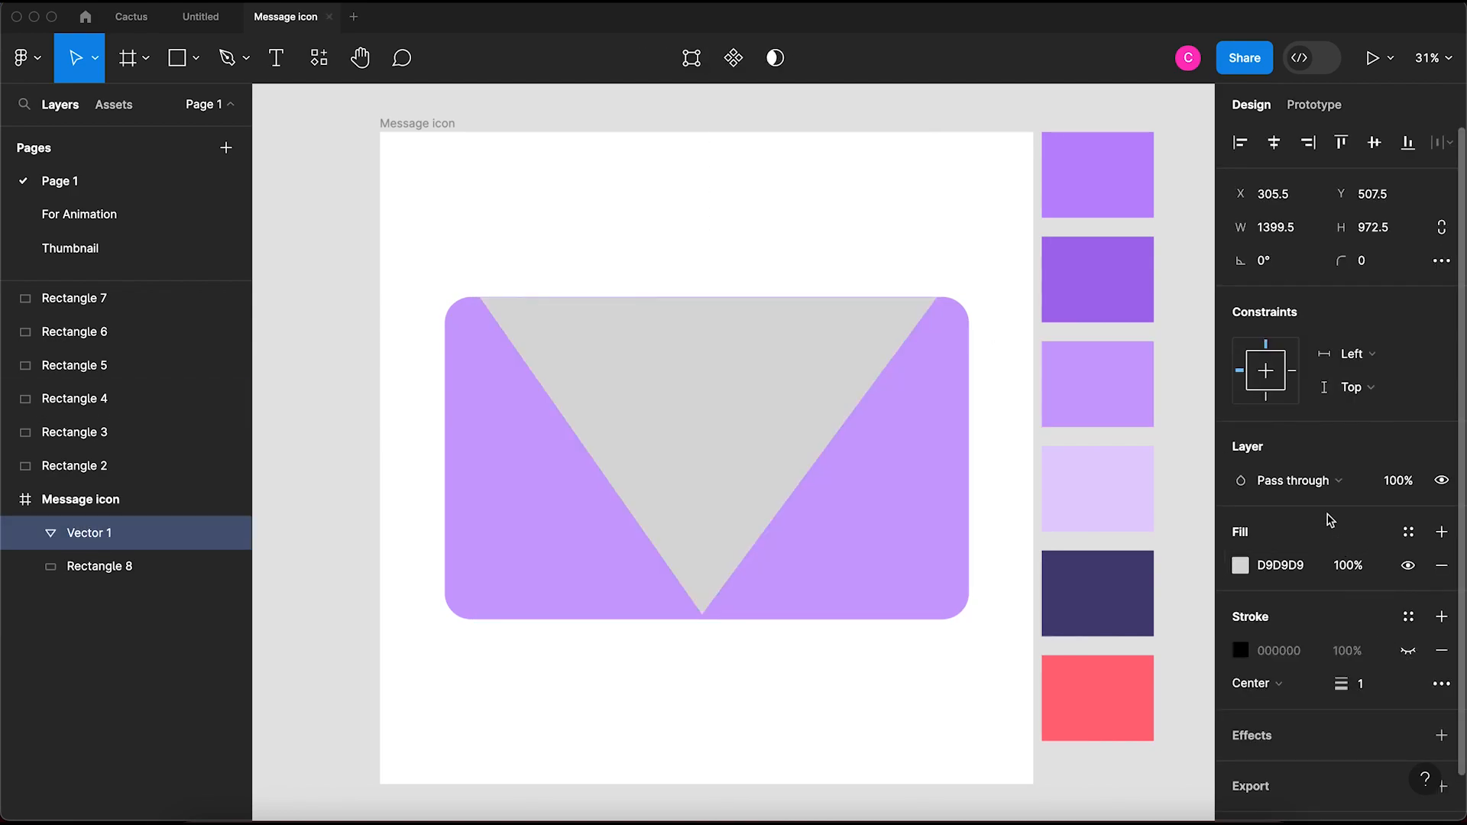
{"action": "left_click", "coordinate": [1240, 565]}
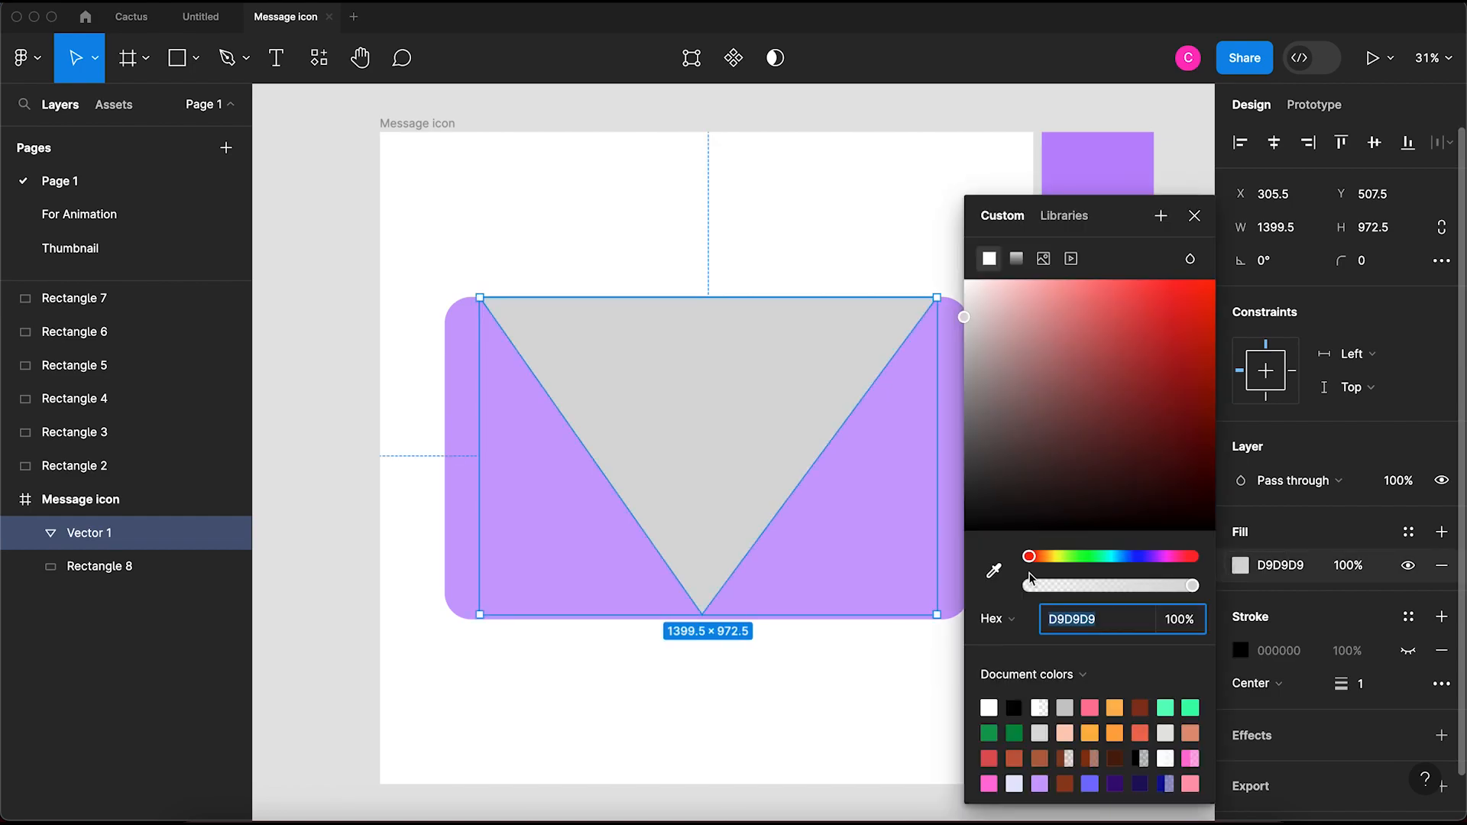
{"action": "left_click", "coordinate": [897, 687]}
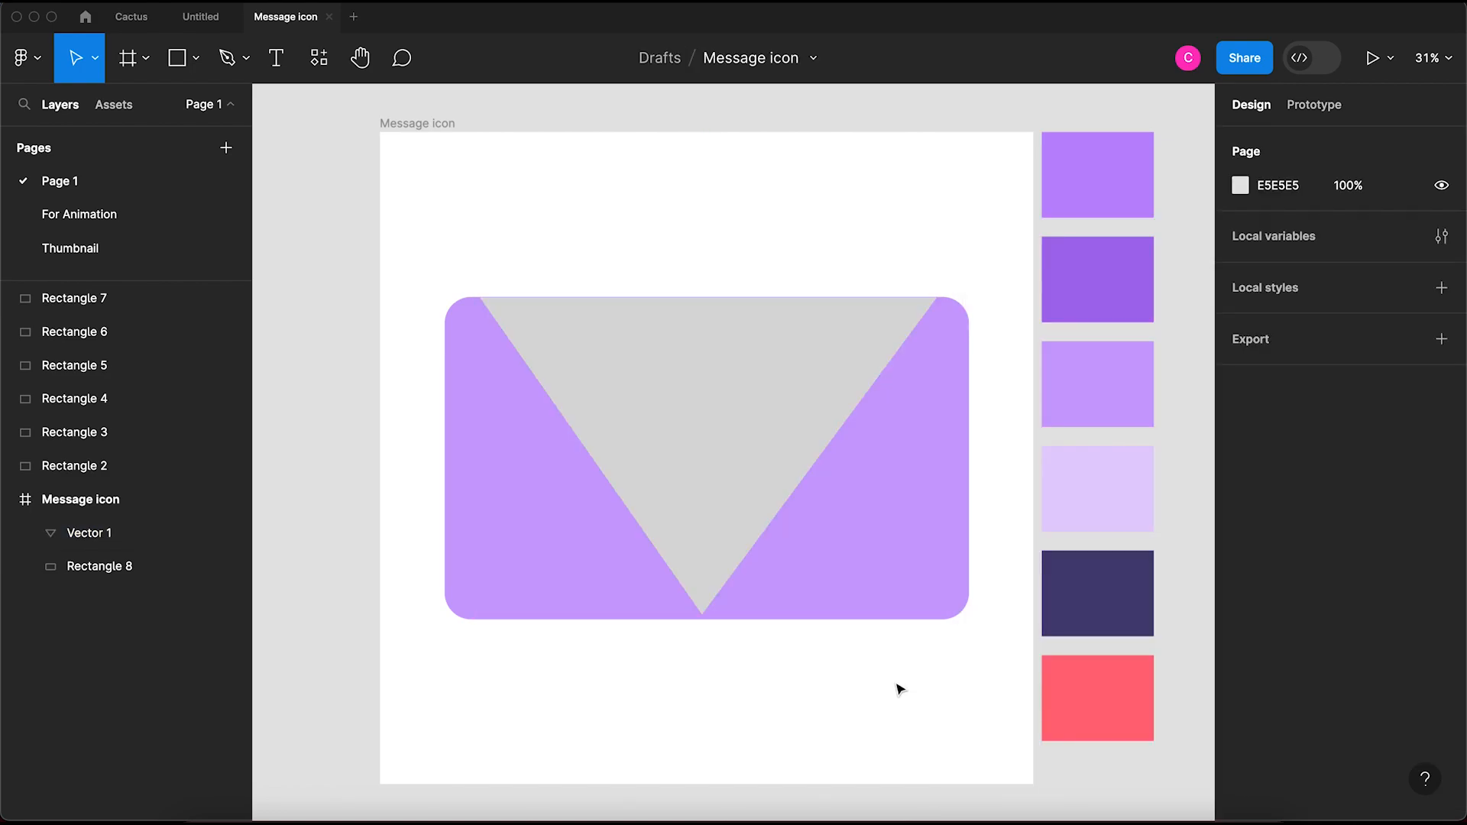
Step: Fill the triangle with the pale lilac E4CFFF sampled from the fourth palette swatch
{"action": "left_click", "coordinate": [781, 444]}
{"action": "key", "text": "i"}
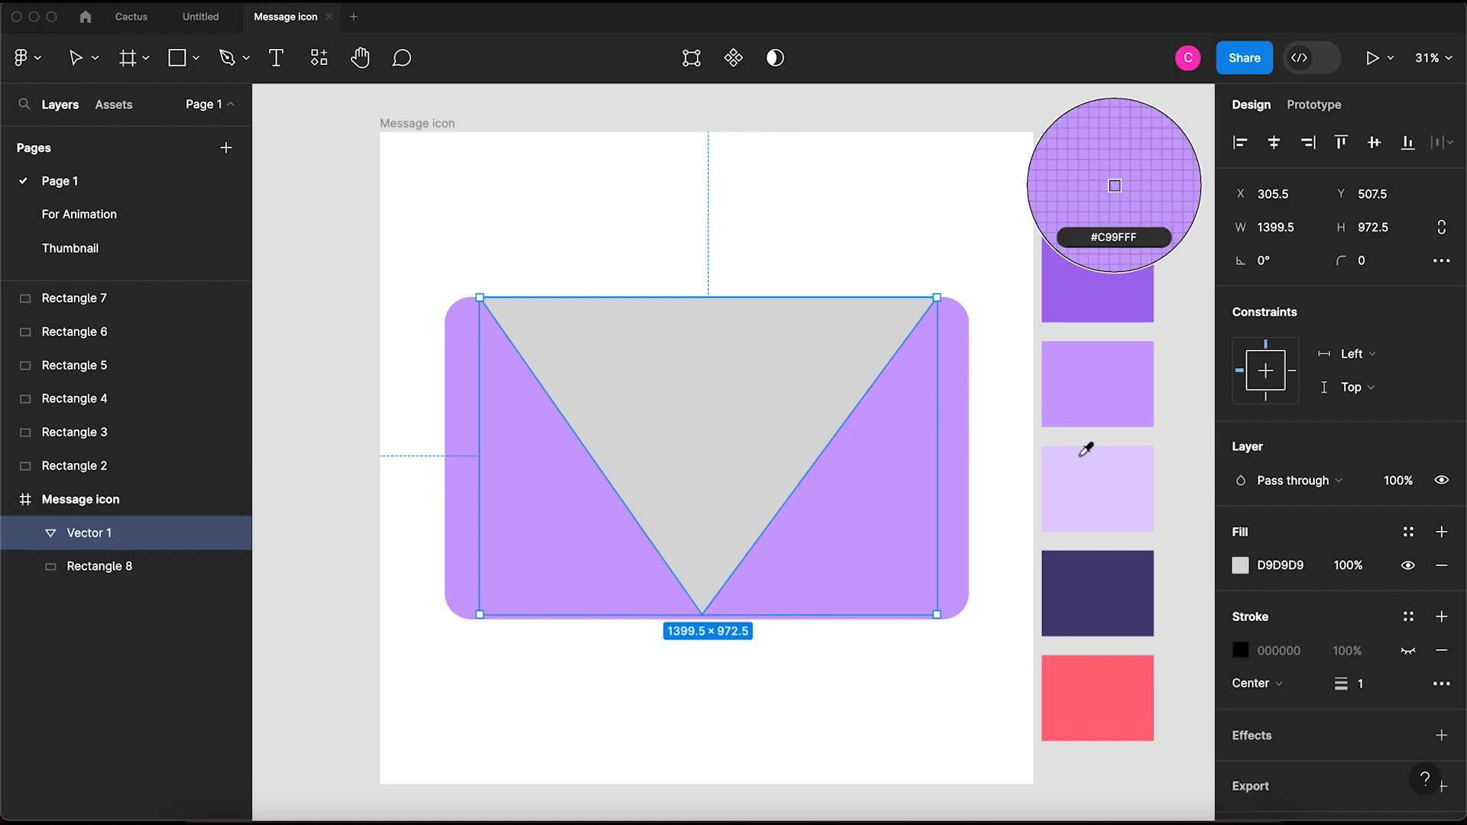
{"action": "left_click", "coordinate": [1089, 483]}
{"action": "left_click", "coordinate": [840, 187]}
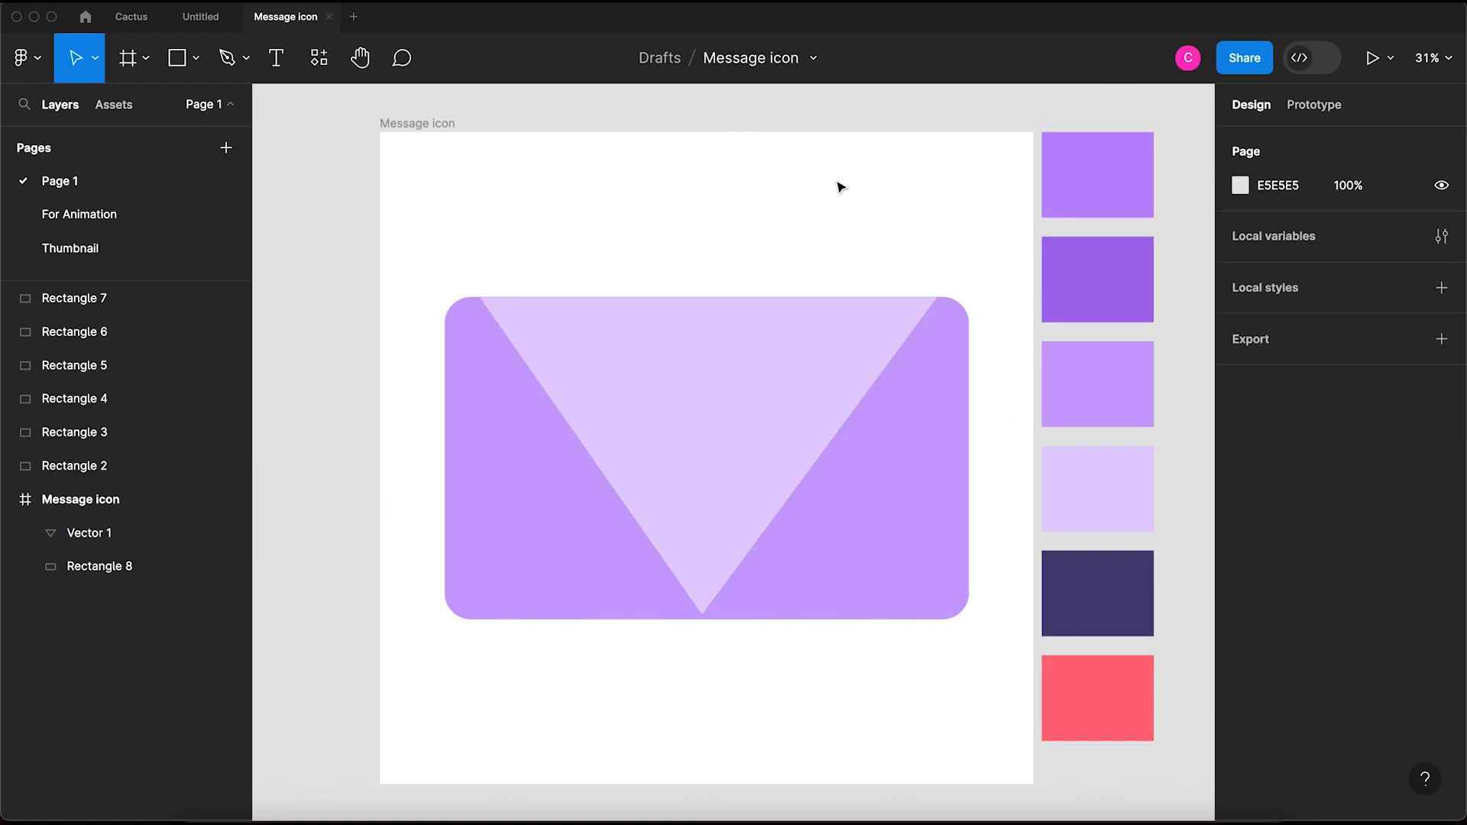
Step: Duplicate the triangle, flip the copy vertically, and place its base on the rectangle's bottom edge
{"action": "left_click", "coordinate": [737, 391]}
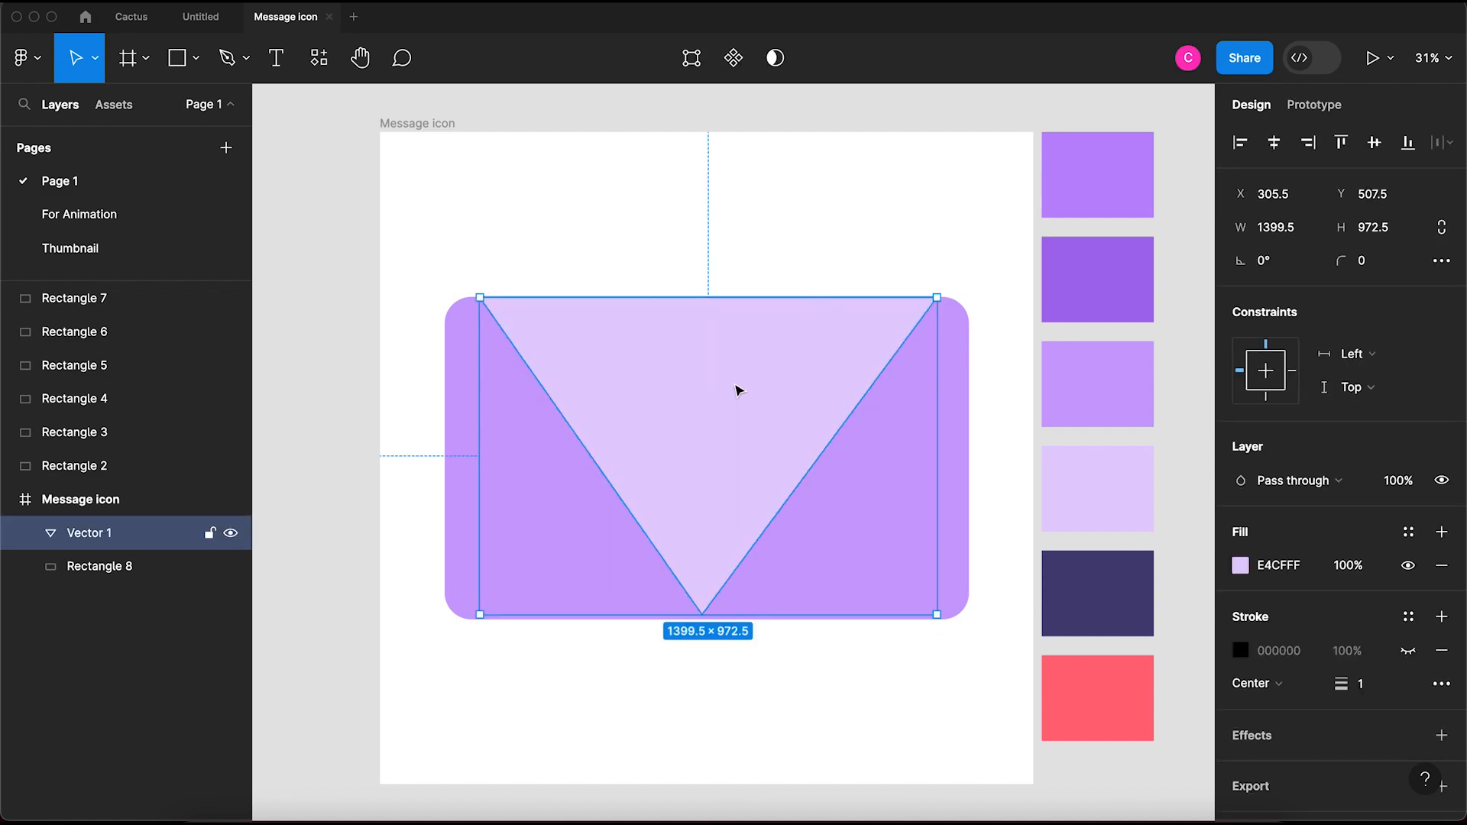
{"action": "left_click_drag", "start_coordinate": [732, 437], "coordinate": [723, 345]}
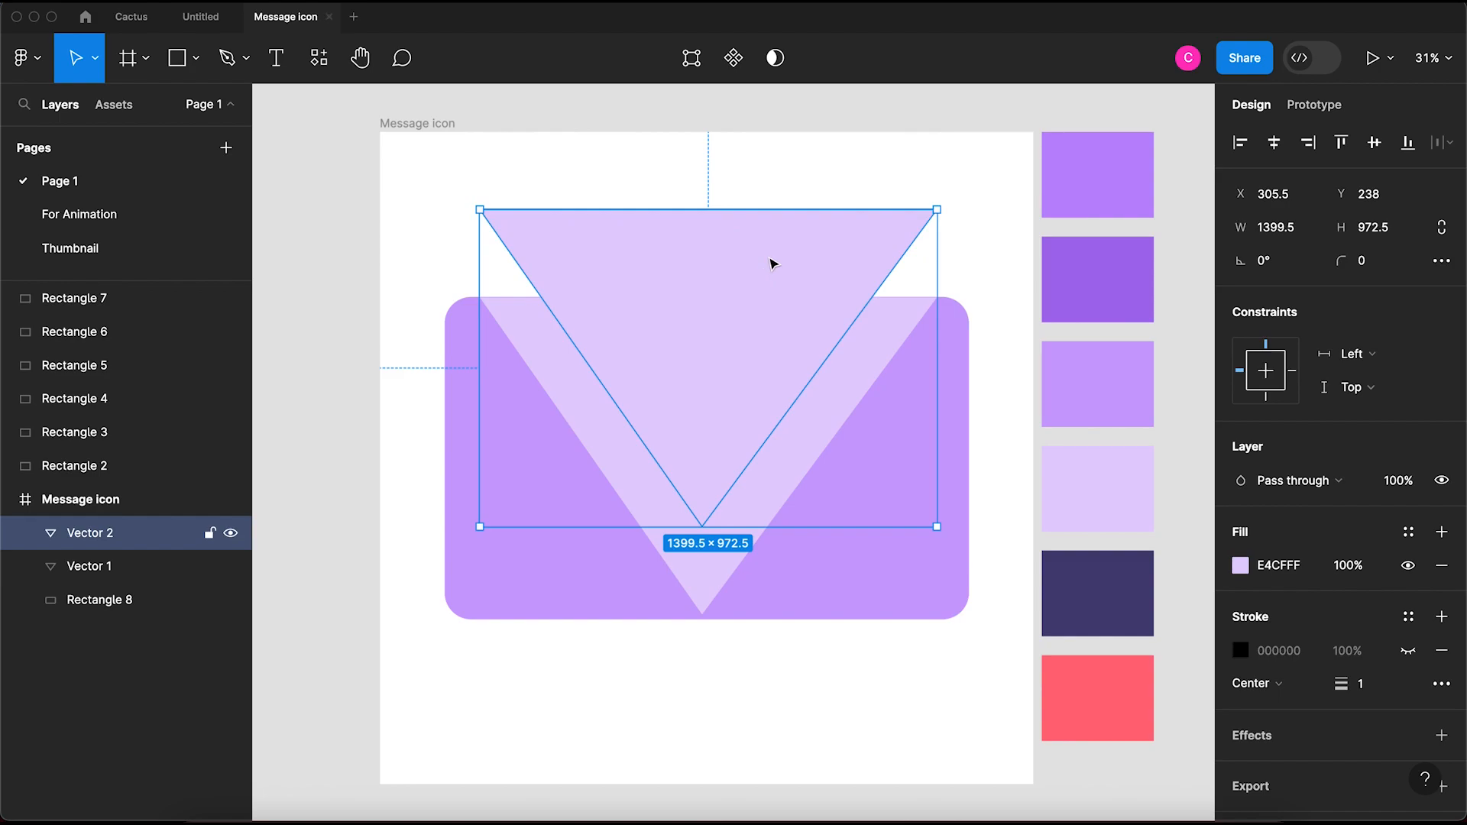
{"action": "right_click", "coordinate": [771, 263]}
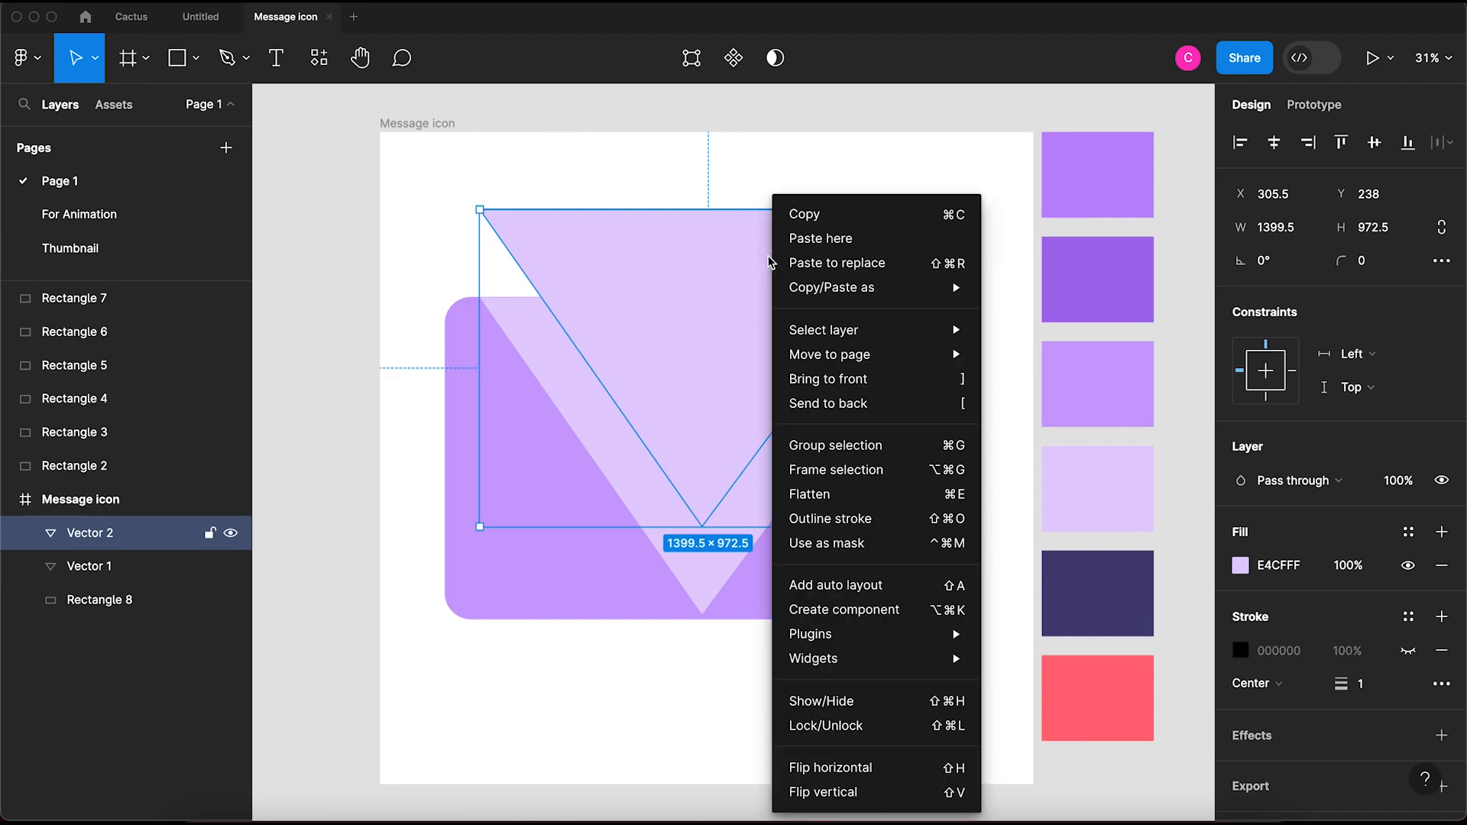
{"action": "left_click", "coordinate": [825, 795]}
{"action": "left_click_drag", "start_coordinate": [723, 345], "coordinate": [721, 434]}
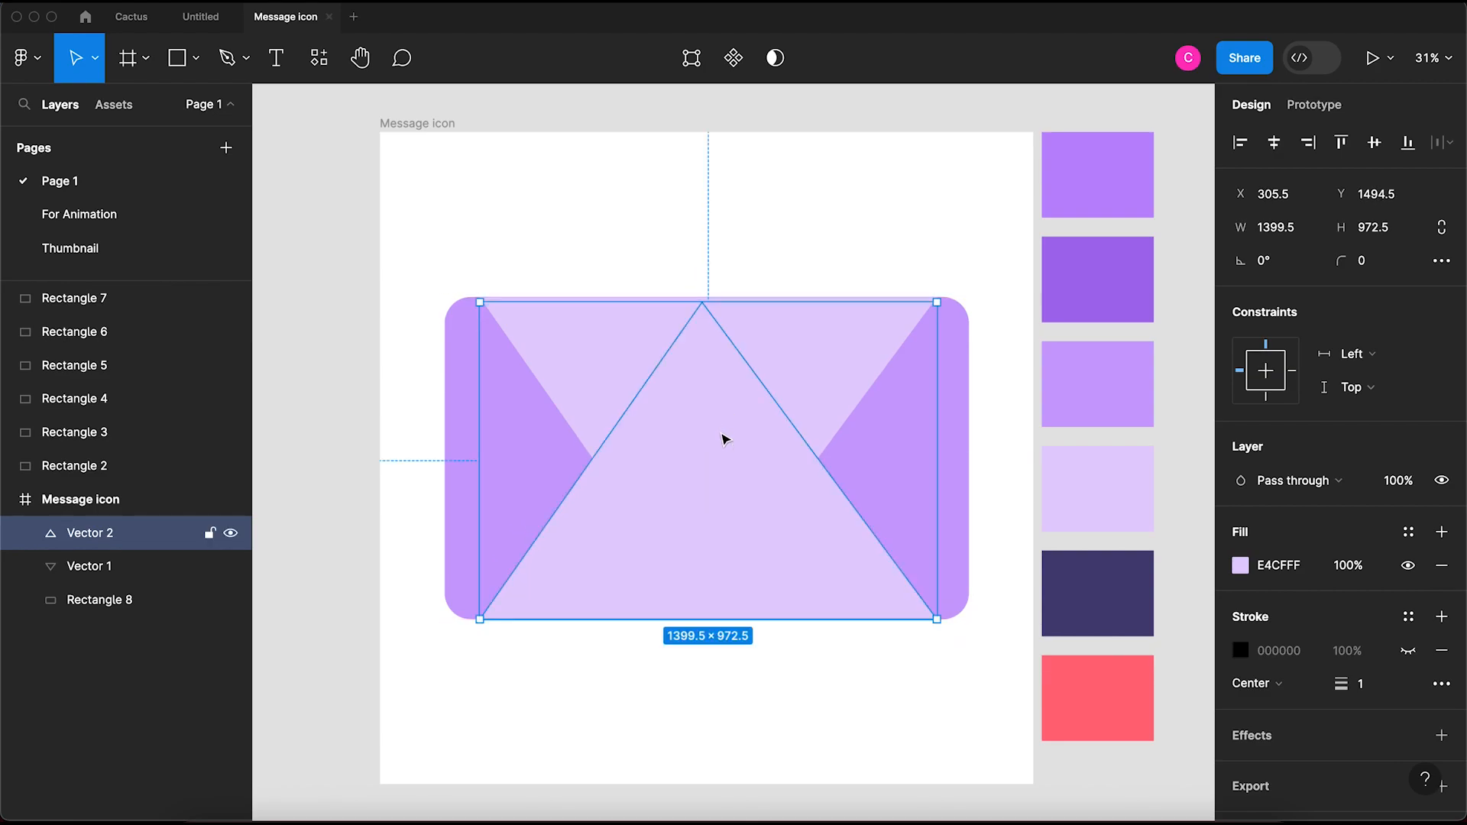
Step: Send the flipped triangle behind the original one and fill it with A56EEC from the second palette swatch
{"action": "key", "text": "super+bracketleft"}
{"action": "left_click", "coordinate": [726, 717]}
{"action": "left_click", "coordinate": [774, 604]}
{"action": "key", "text": "i"}
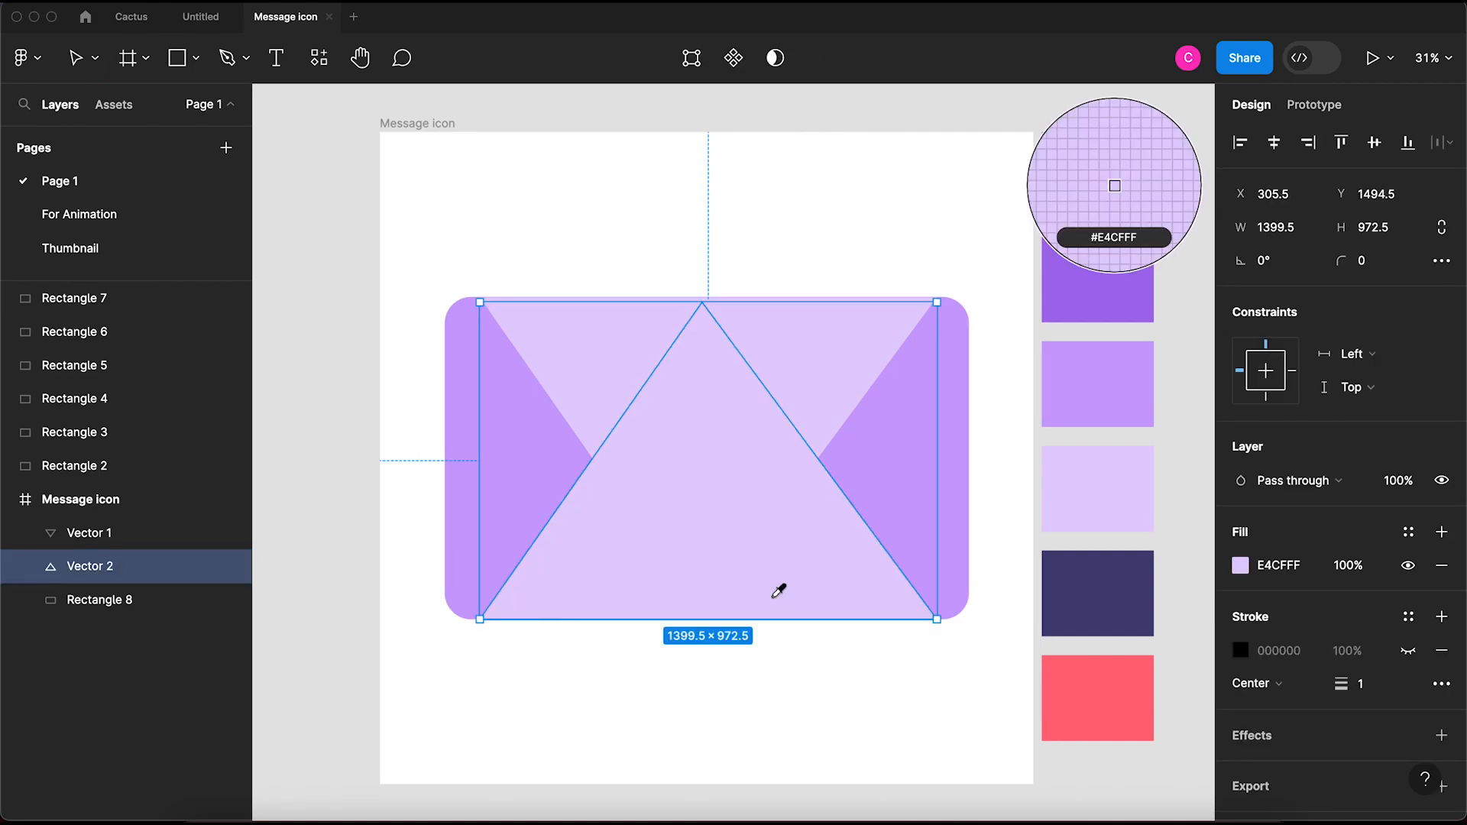
{"action": "left_click", "coordinate": [1075, 294]}
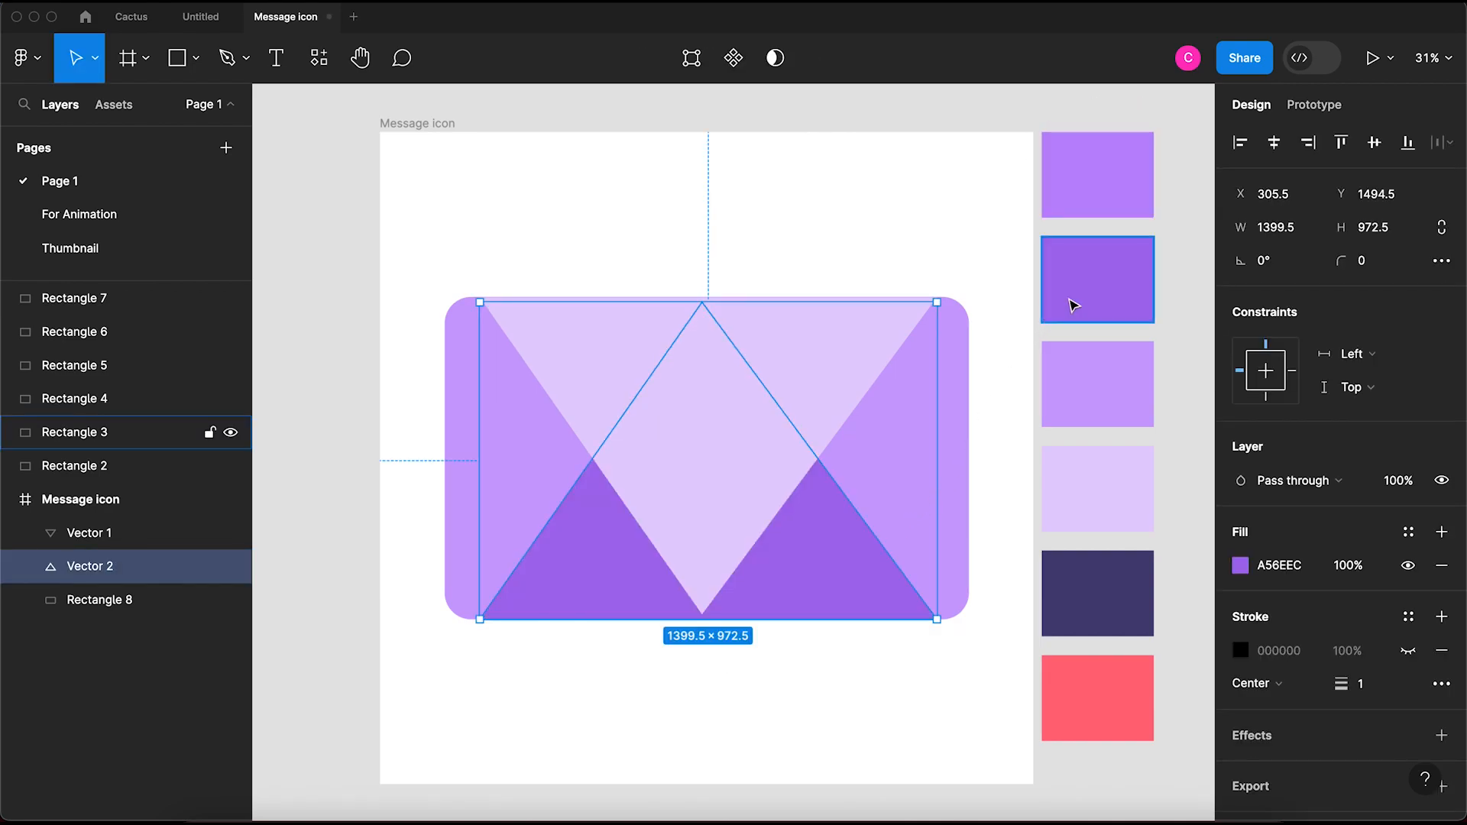
{"action": "left_click", "coordinate": [840, 112]}
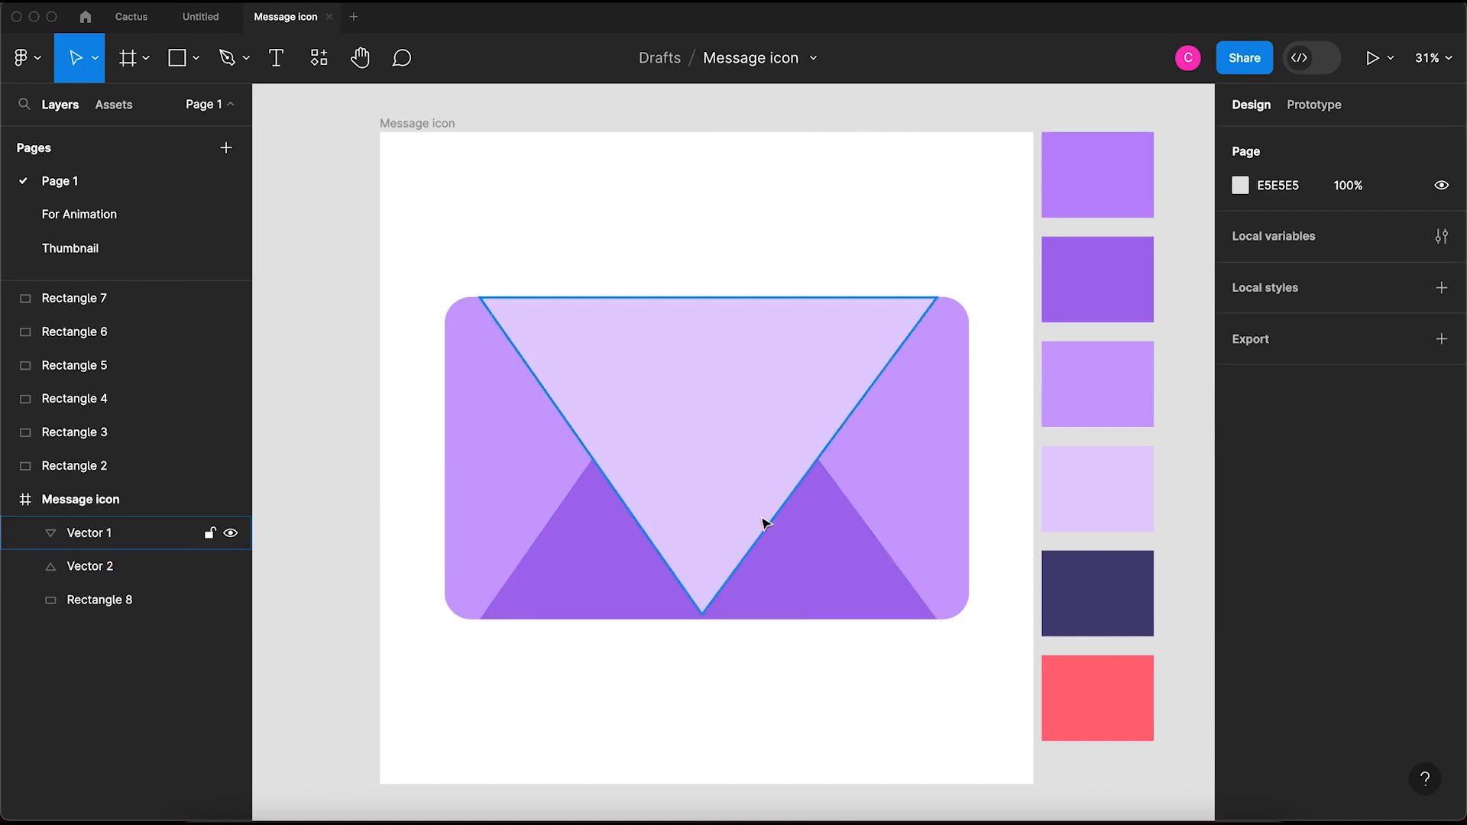
Step: Round the bottom point of the pale lilac triangle with a corner radius of 20
{"action": "left_click", "coordinate": [722, 544]}
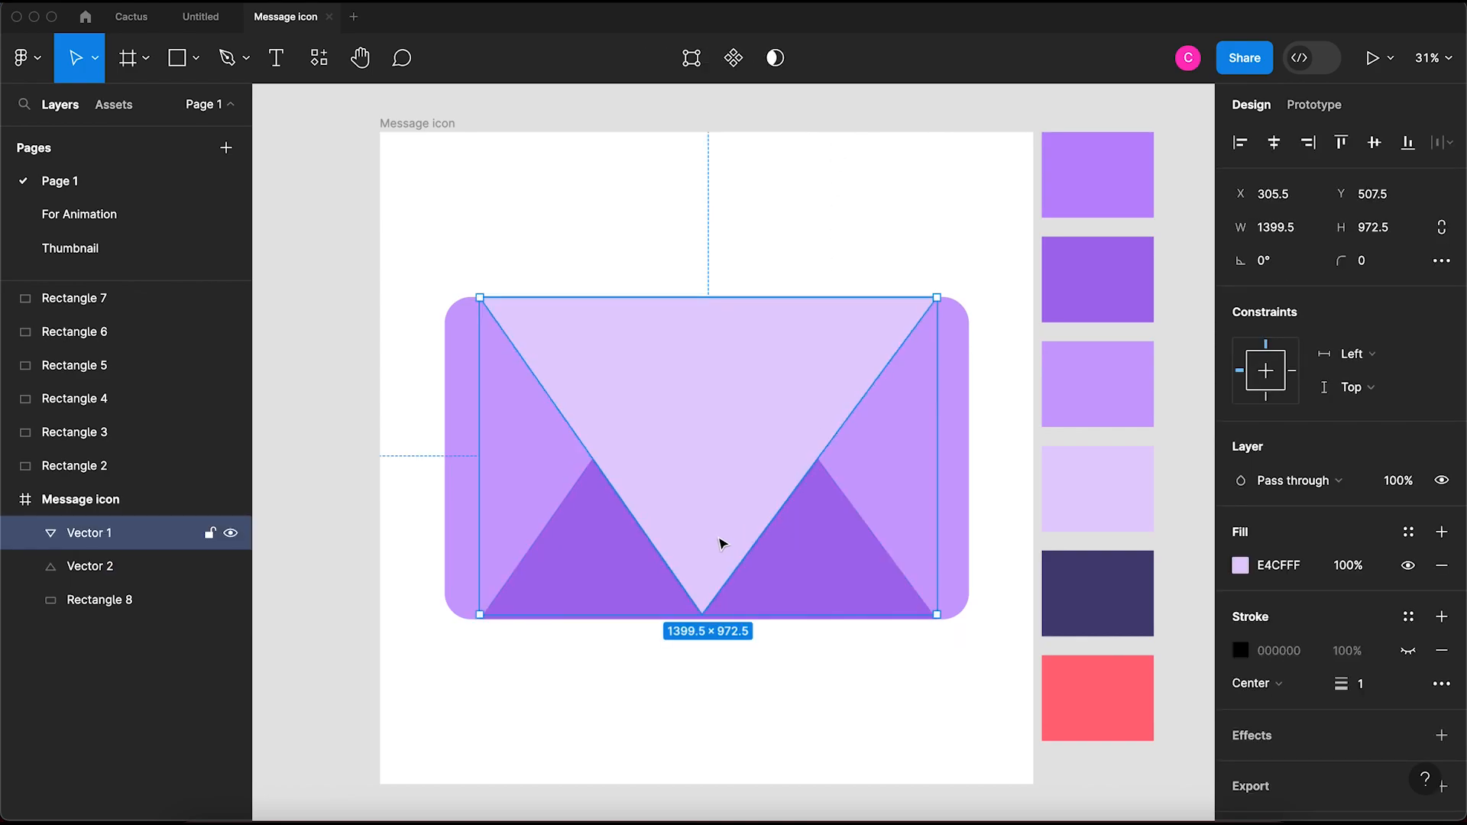
{"action": "double_click", "coordinate": [722, 544]}
{"action": "left_click", "coordinate": [702, 614]}
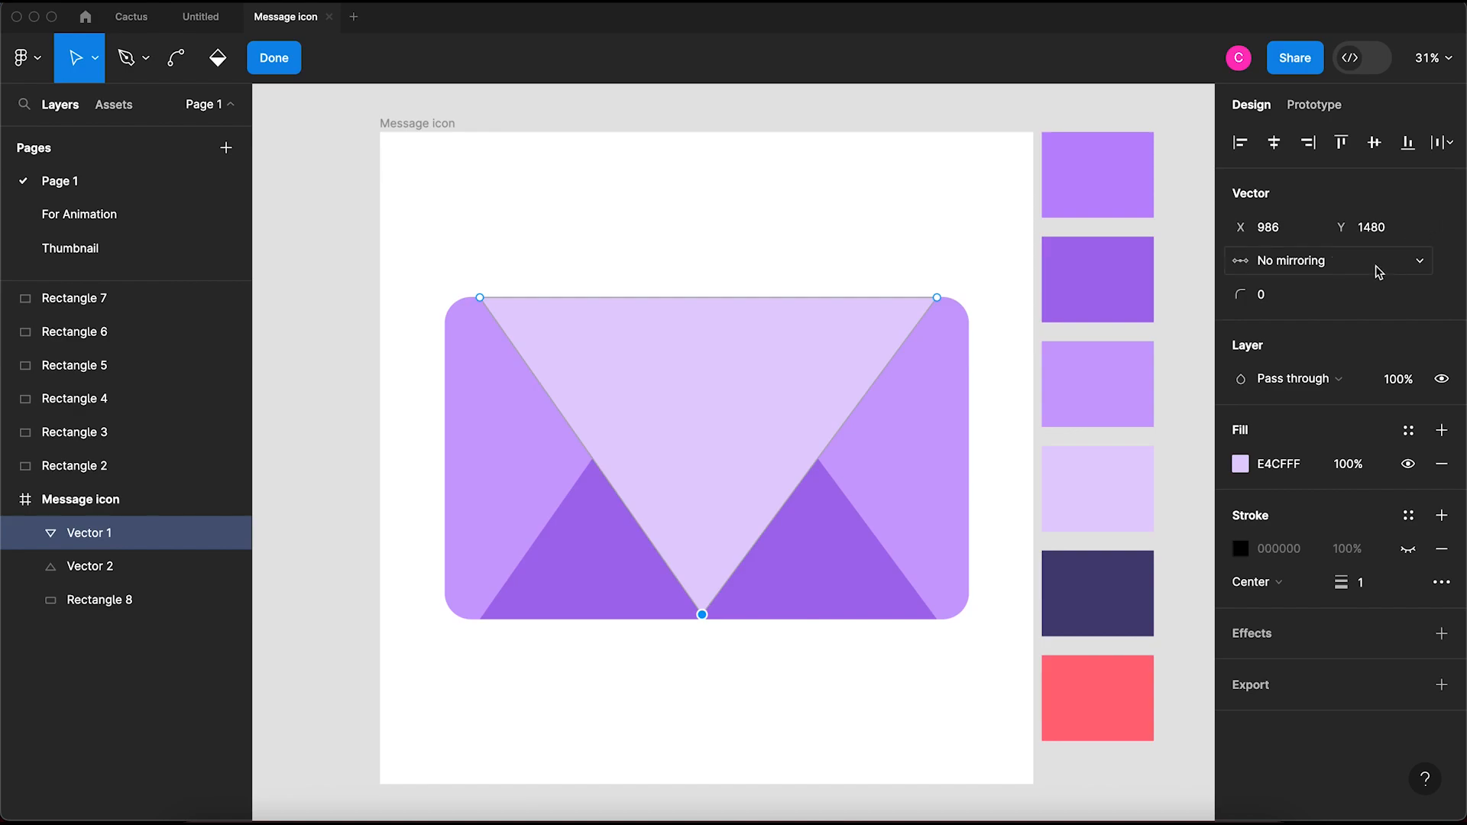
{"action": "left_click", "coordinate": [1275, 296]}
{"action": "type", "text": "2"}
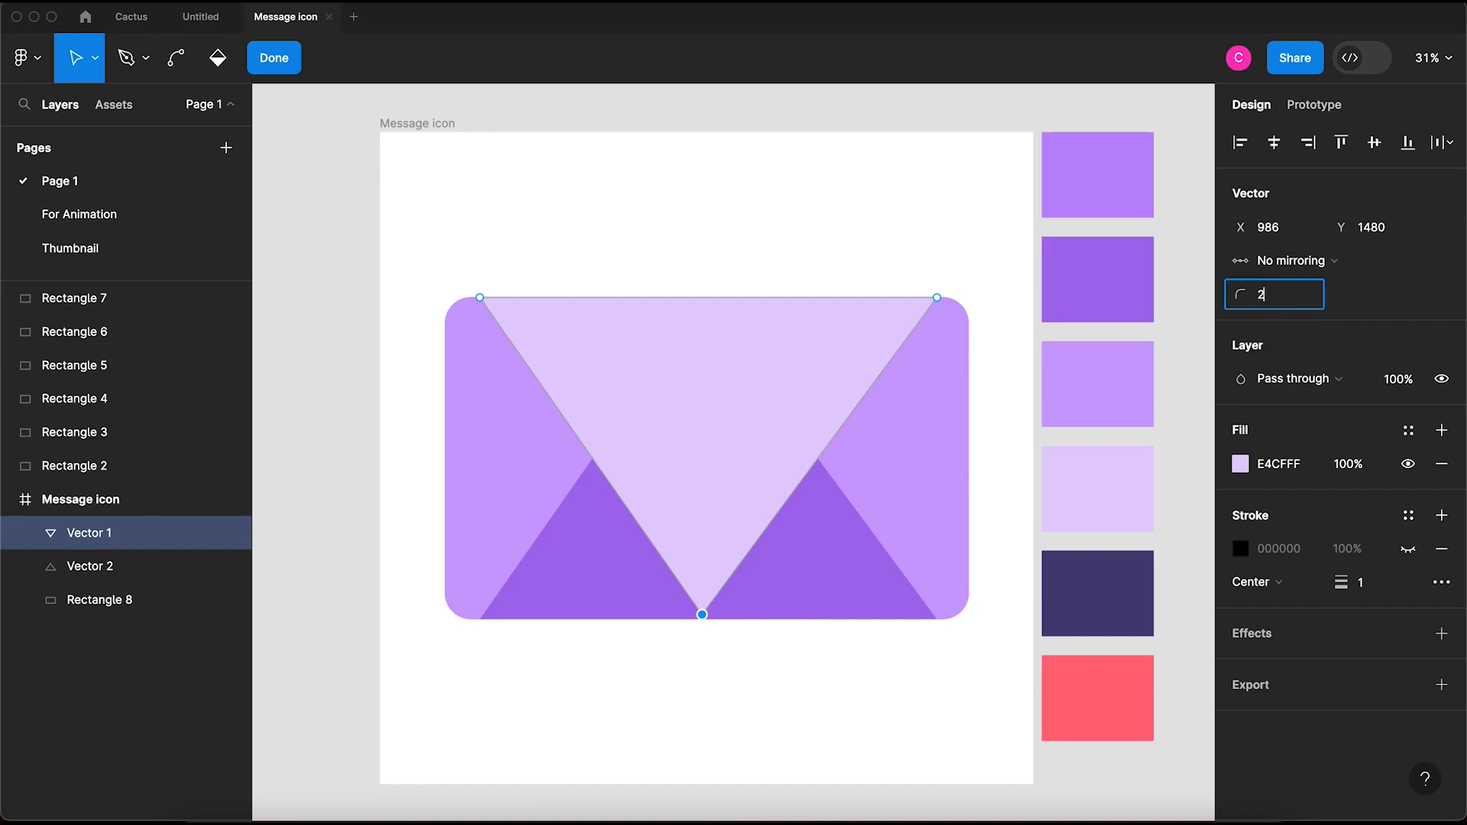
{"action": "type", "text": "0"}
{"action": "key", "text": "Return"}
Step: Increase the corner radius of the pale triangle's bottom point to 50
{"action": "left_click", "coordinate": [1268, 296]}
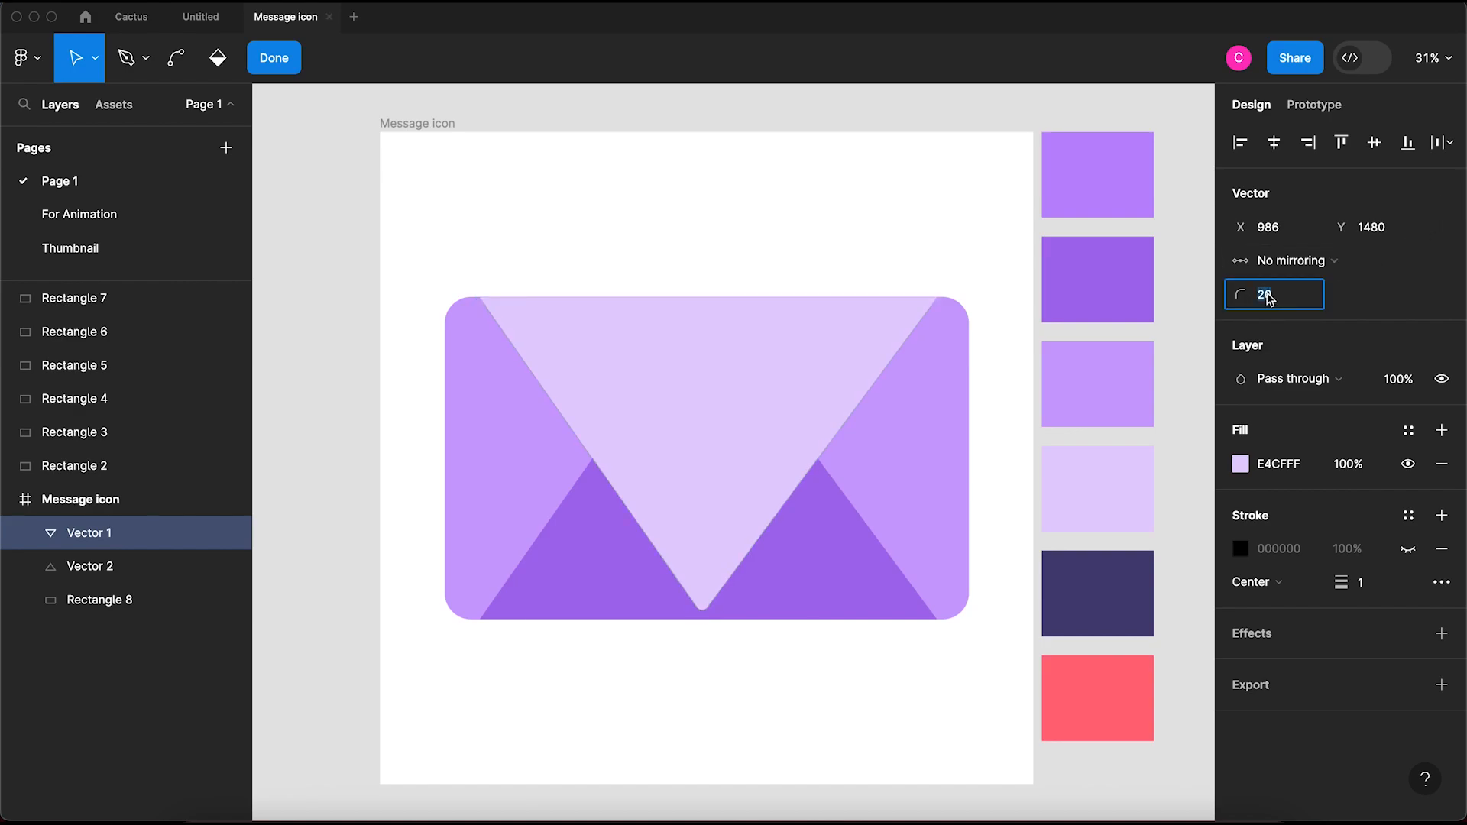
{"action": "type", "text": "50"}
{"action": "key", "text": "Return"}
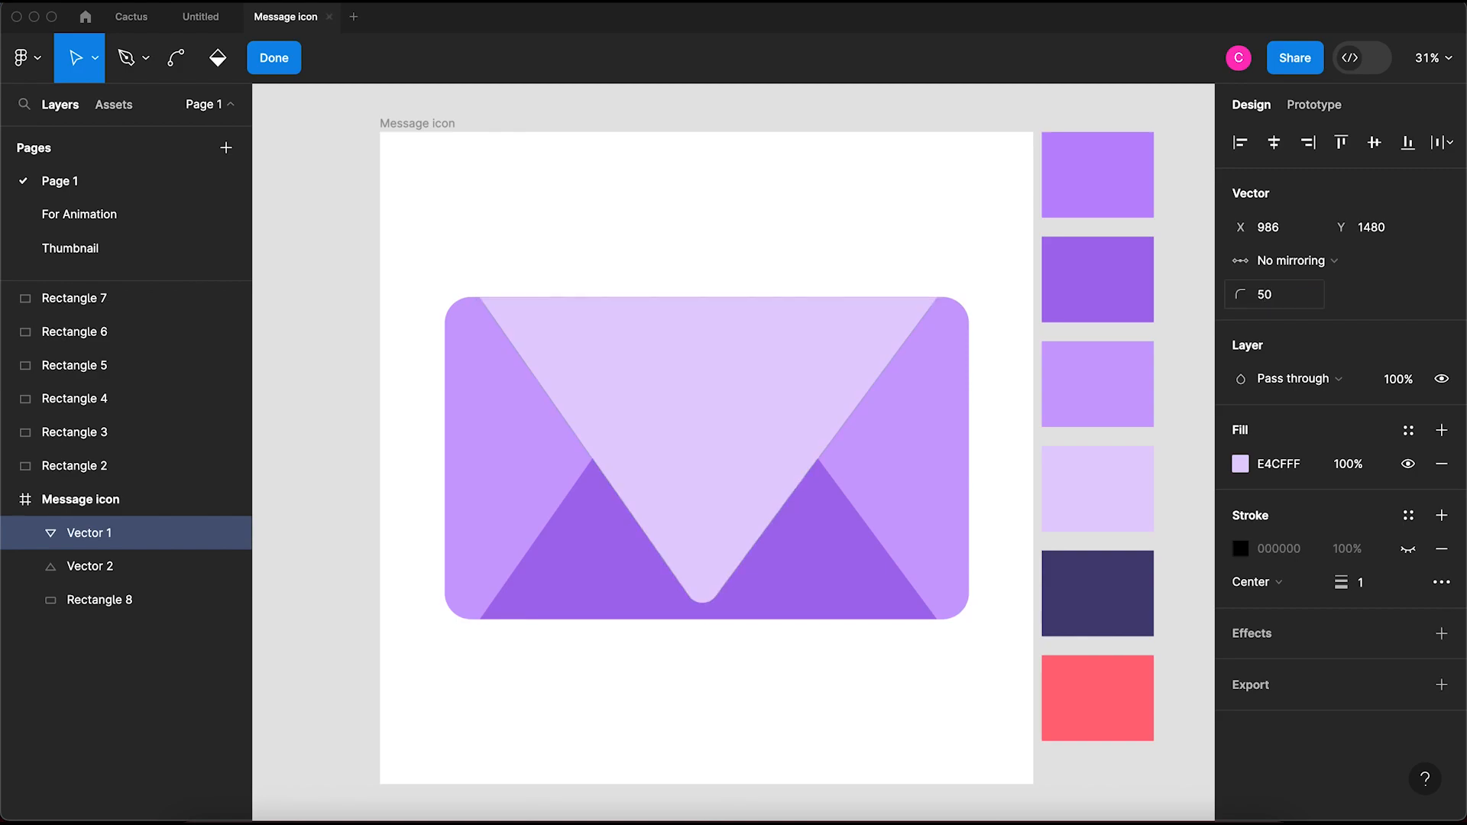
Step: Set the corner radius of the pale lilac triangle's bottom point to 150 and finish editing its vector
{"action": "left_click", "coordinate": [1272, 292]}
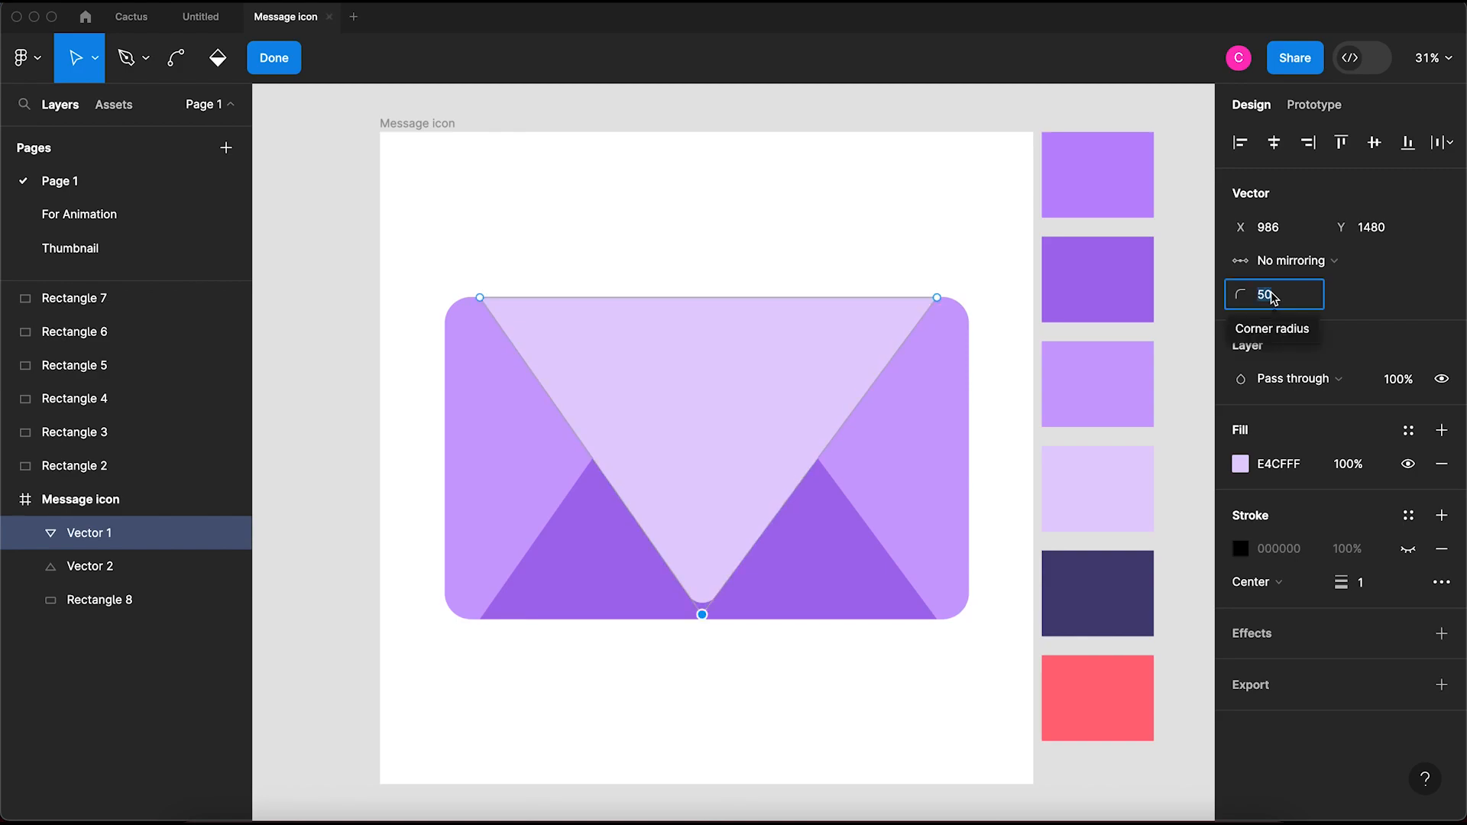
{"action": "type", "text": "20"}
{"action": "key", "text": "Return"}
{"action": "left_click", "coordinate": [1266, 295]}
{"action": "type", "text": "1"}
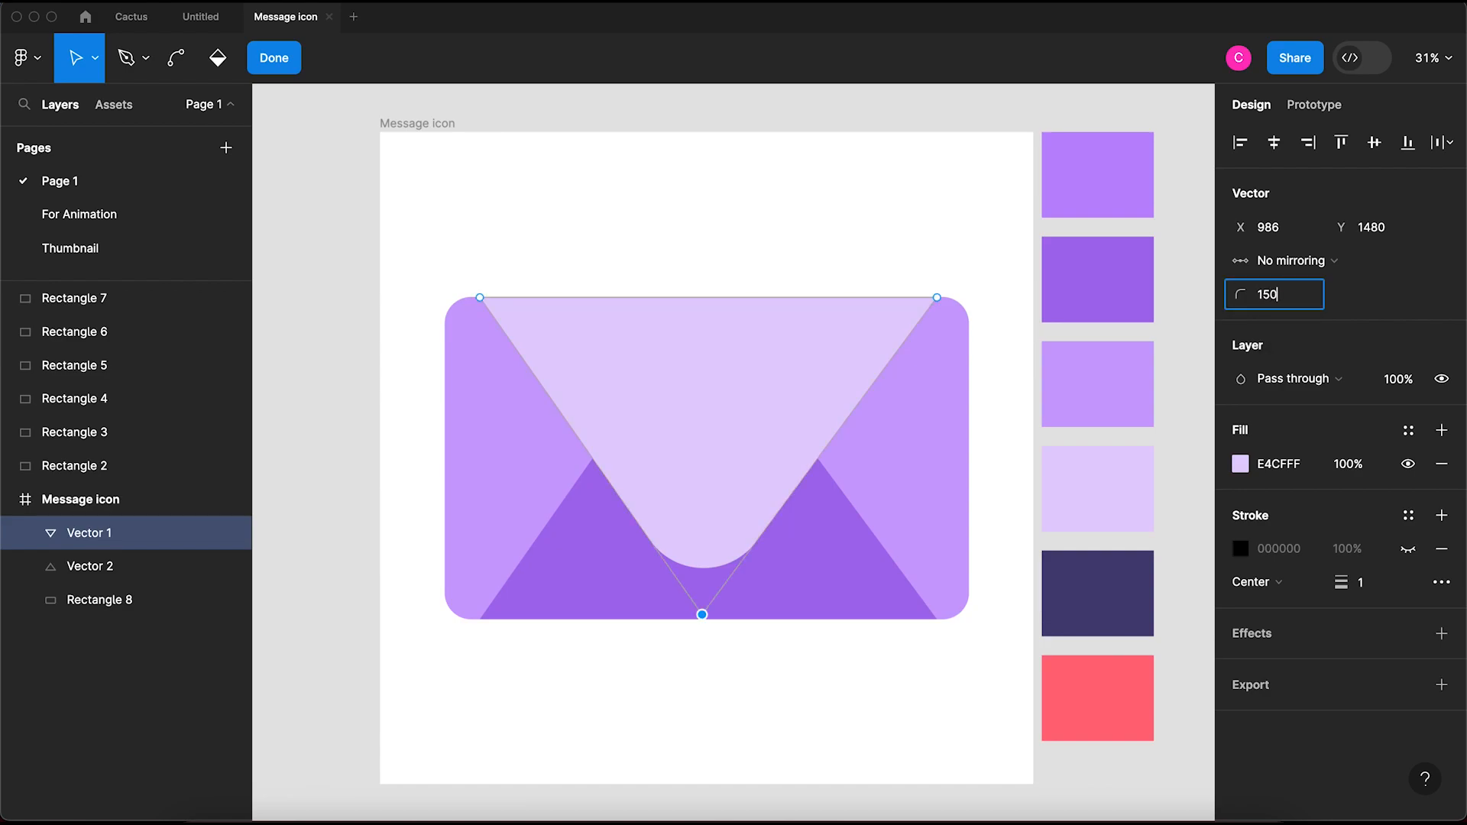
{"action": "key", "text": "Return"}
{"action": "left_click", "coordinate": [909, 231]}
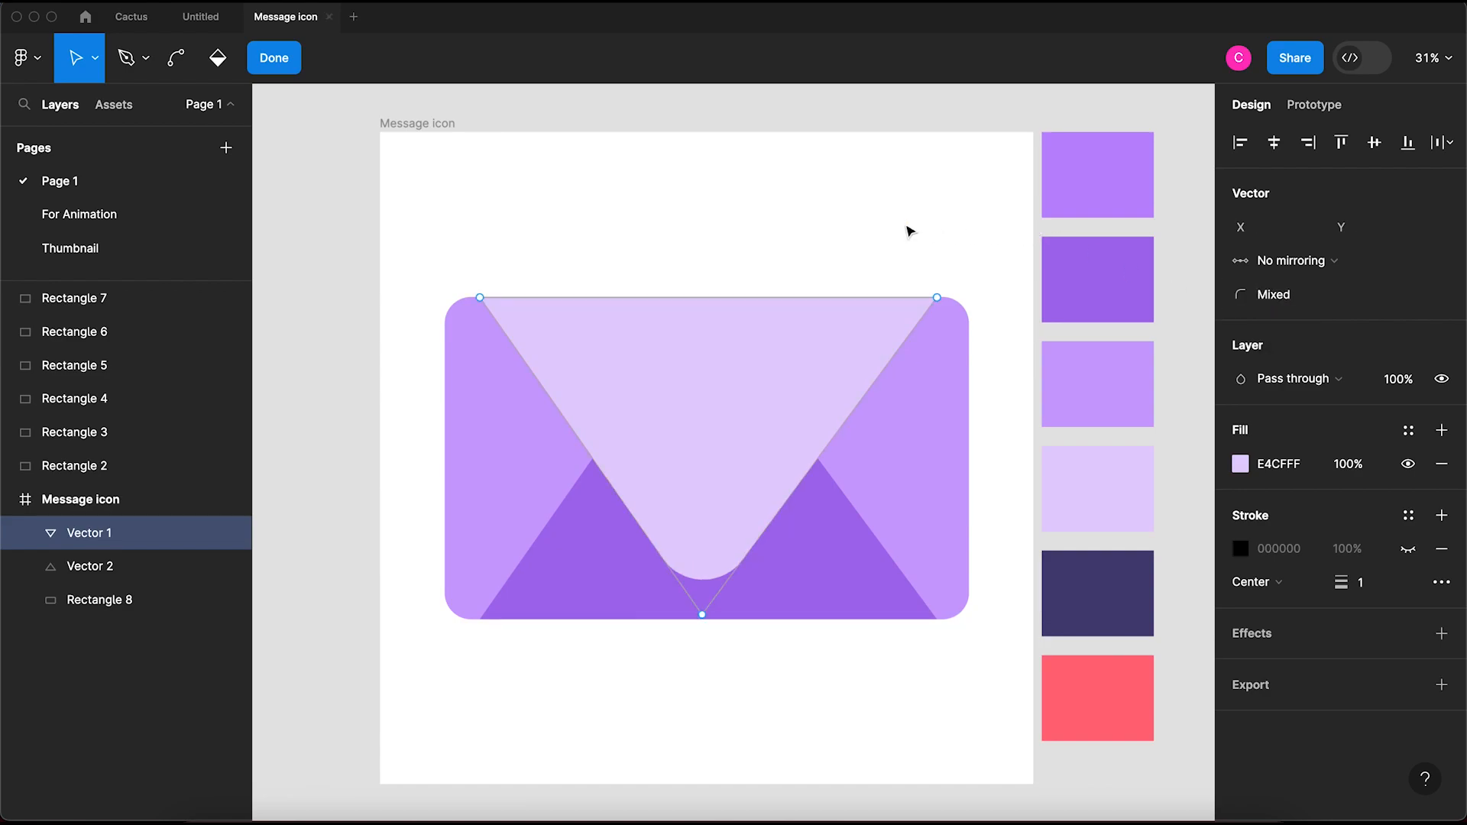
{"action": "key", "text": "Escape"}
{"action": "left_click", "coordinate": [907, 230]}
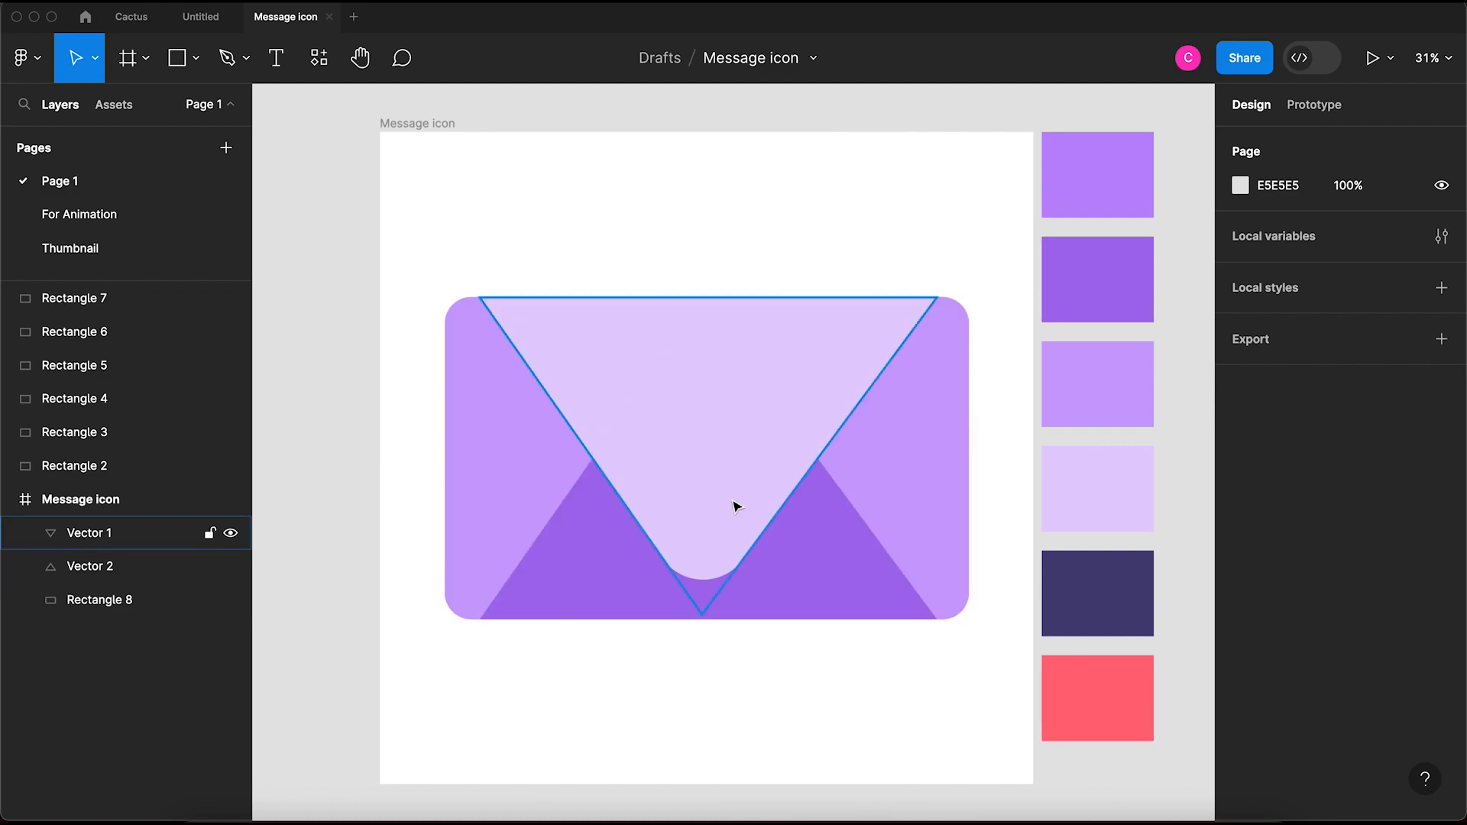
Step: Duplicate the pale lilac triangle and shift the copy horizontally to X 373
{"action": "left_click", "coordinate": [702, 470]}
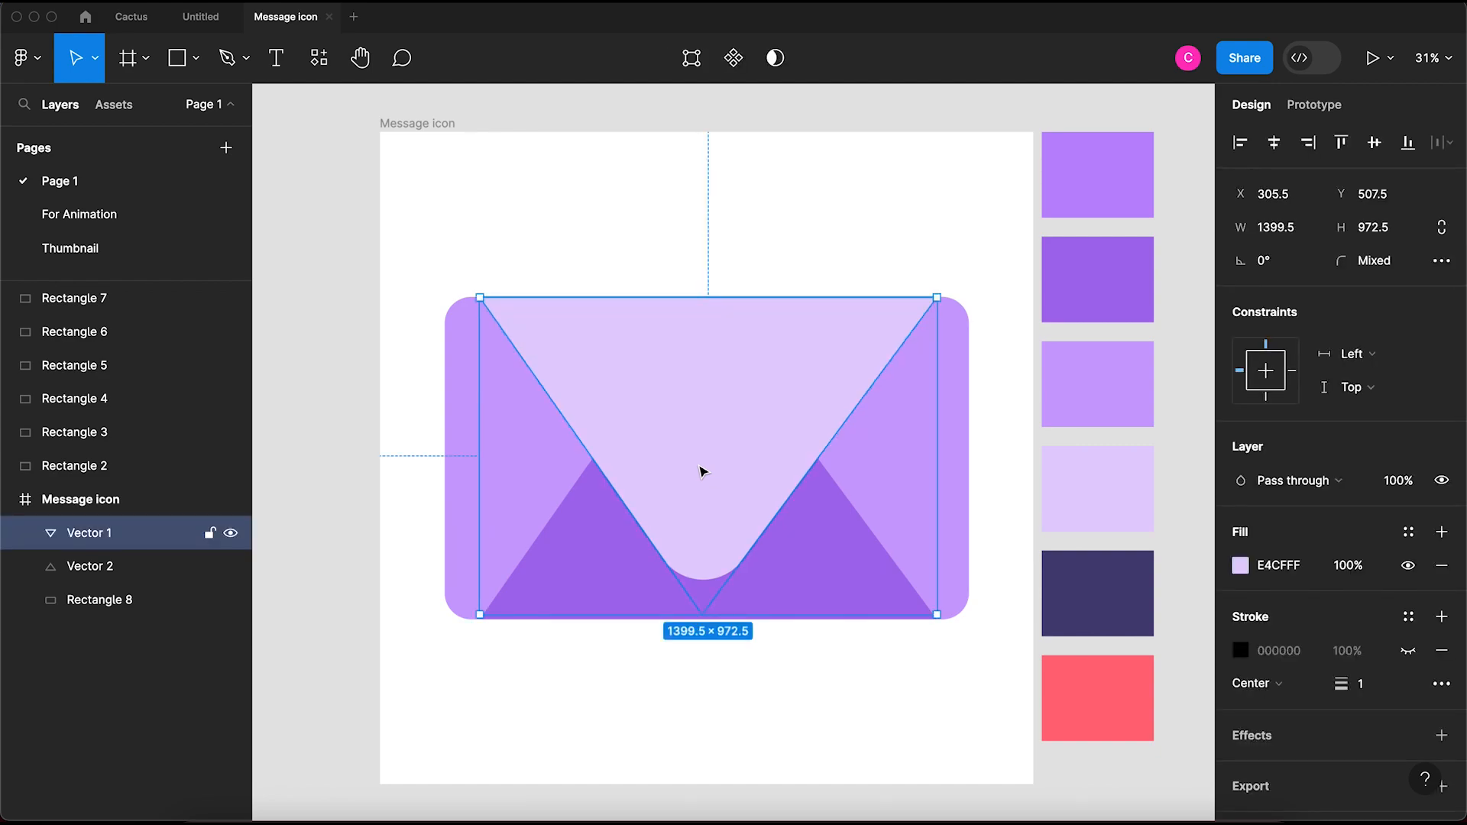
{"action": "double_click", "coordinate": [704, 472]}
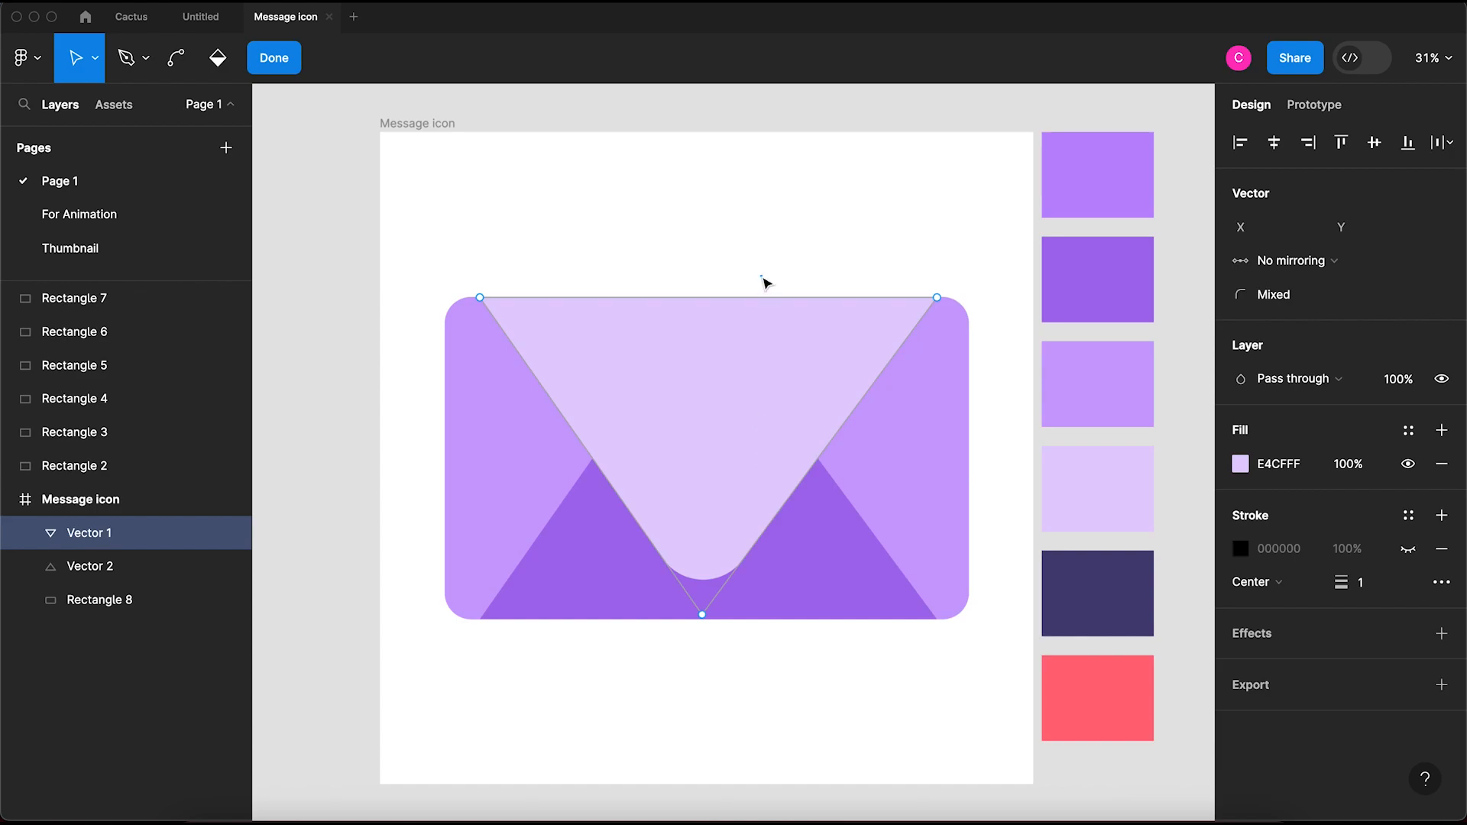
{"action": "key", "text": "Escape"}
{"action": "left_click_drag", "start_coordinate": [745, 362], "coordinate": [764, 363], "text": "alt"}
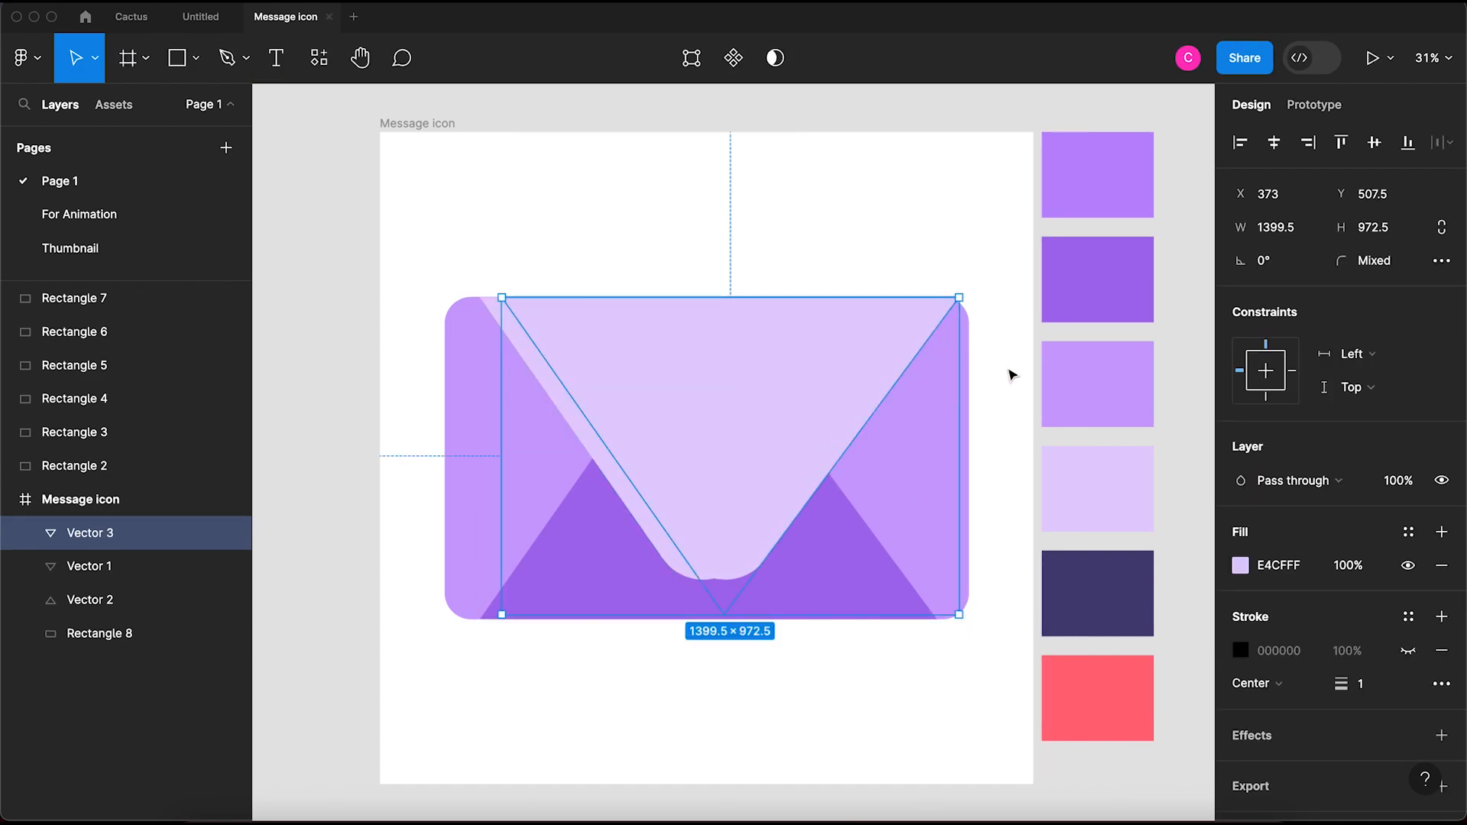
Step: Fill the duplicated triangle with dark purple 484077 sampled from the fifth palette swatch
{"action": "left_click", "coordinate": [1240, 565]}
{"action": "left_click", "coordinate": [822, 708]}
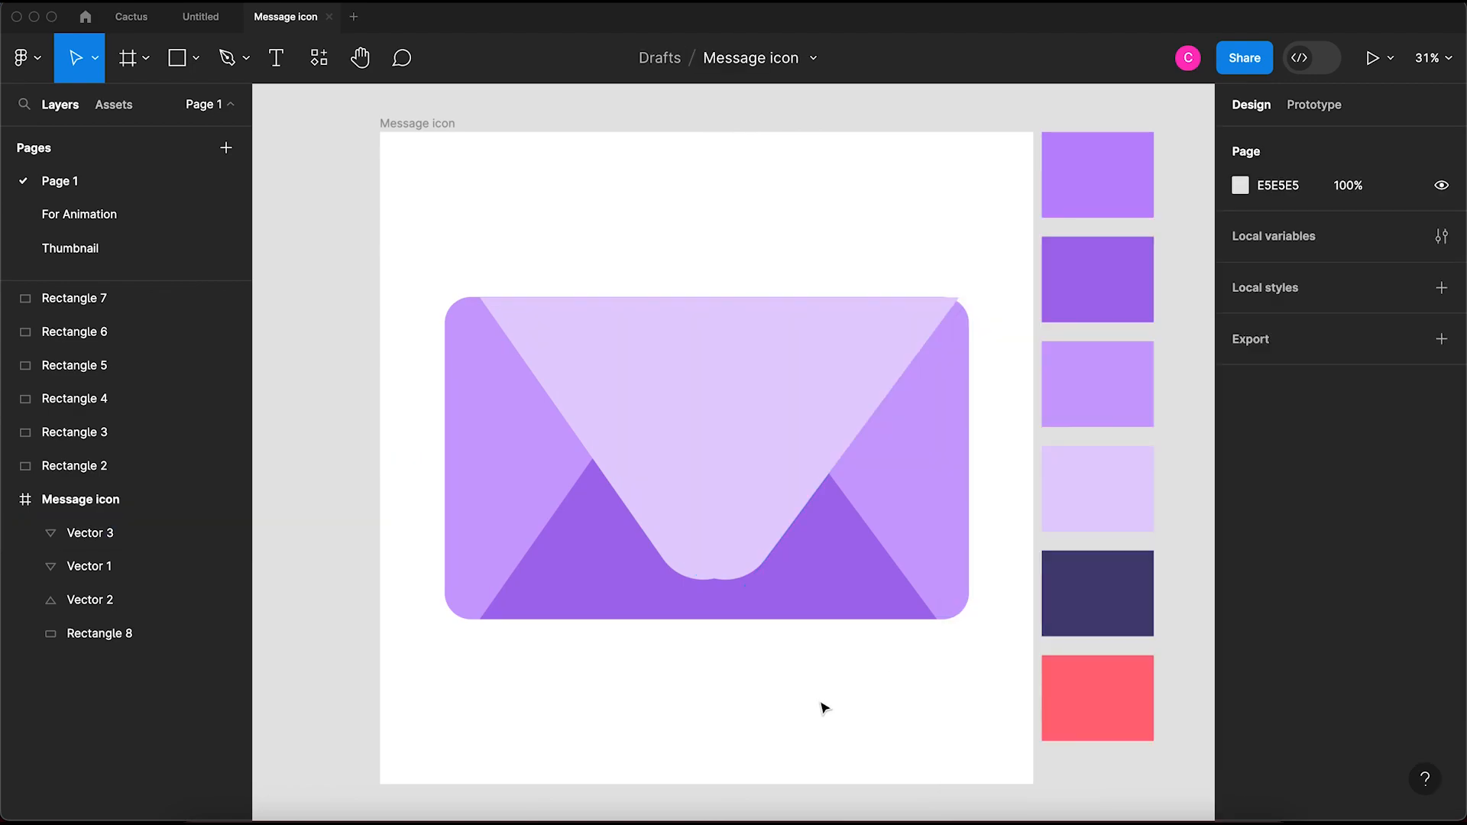
{"action": "key", "text": "i"}
{"action": "key", "text": "Escape"}
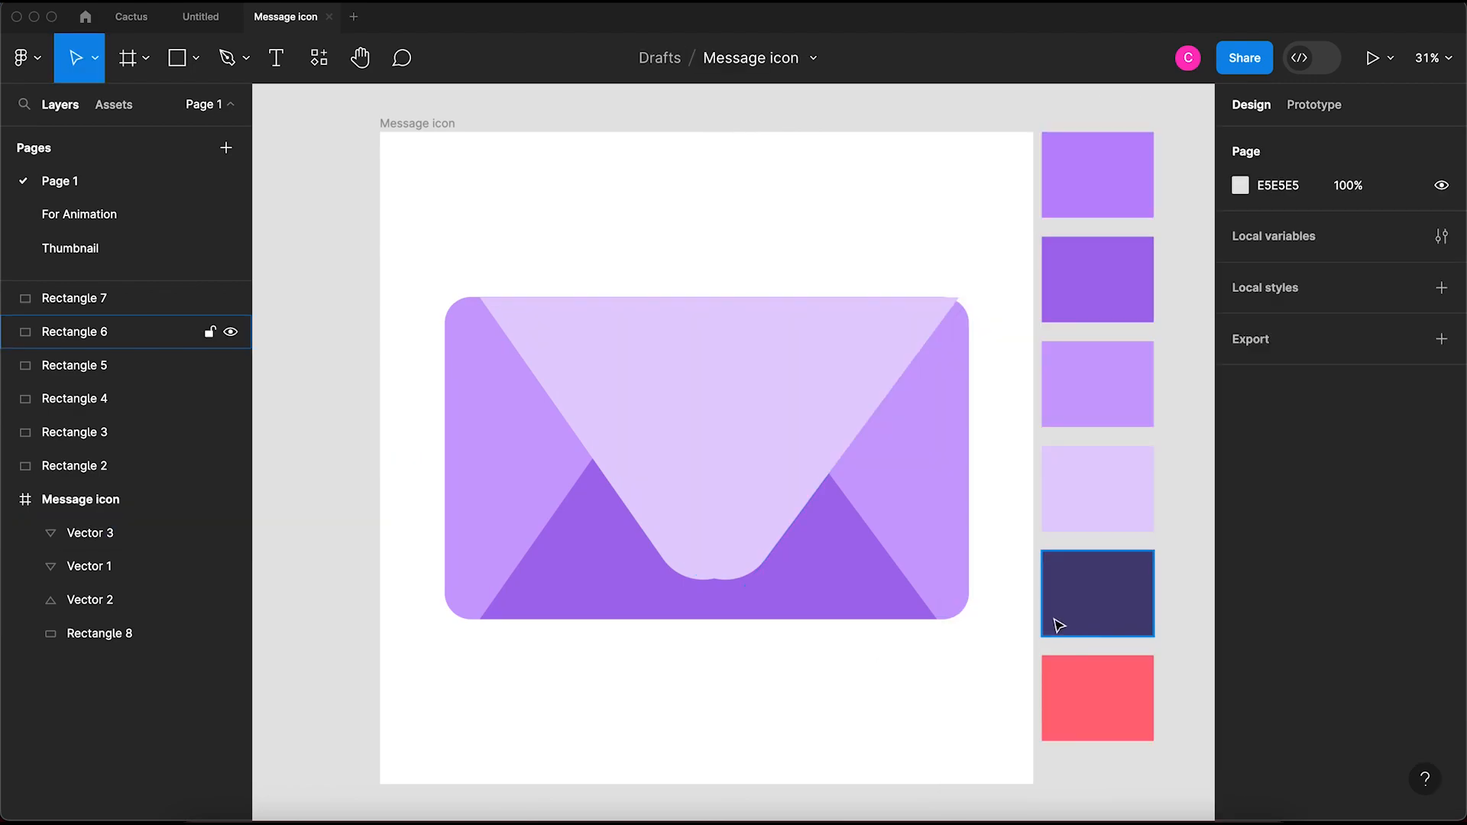
{"action": "left_click", "coordinate": [790, 476]}
{"action": "key", "text": "i"}
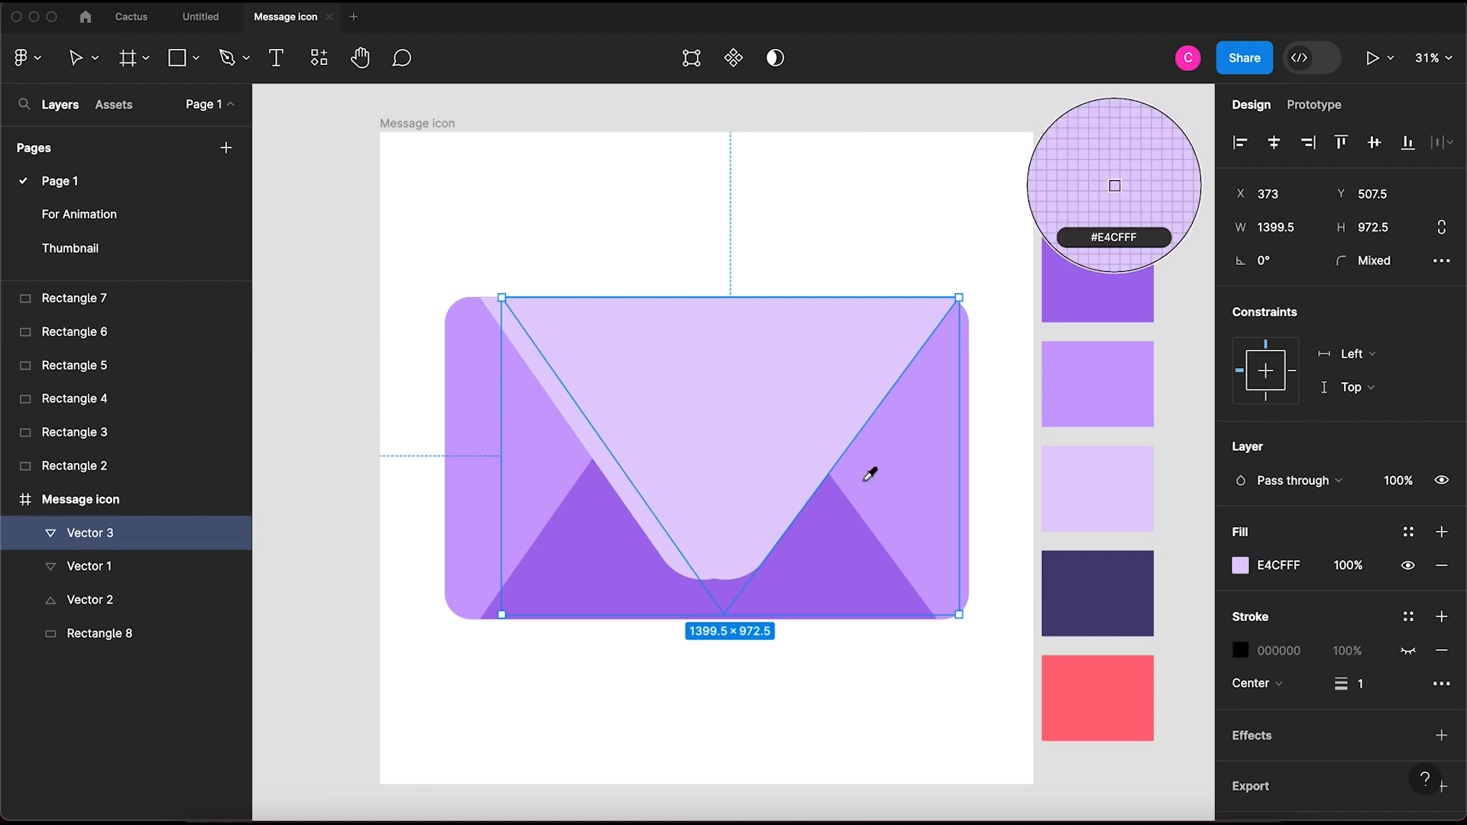
{"action": "left_click", "coordinate": [1107, 589]}
{"action": "left_click", "coordinate": [912, 676]}
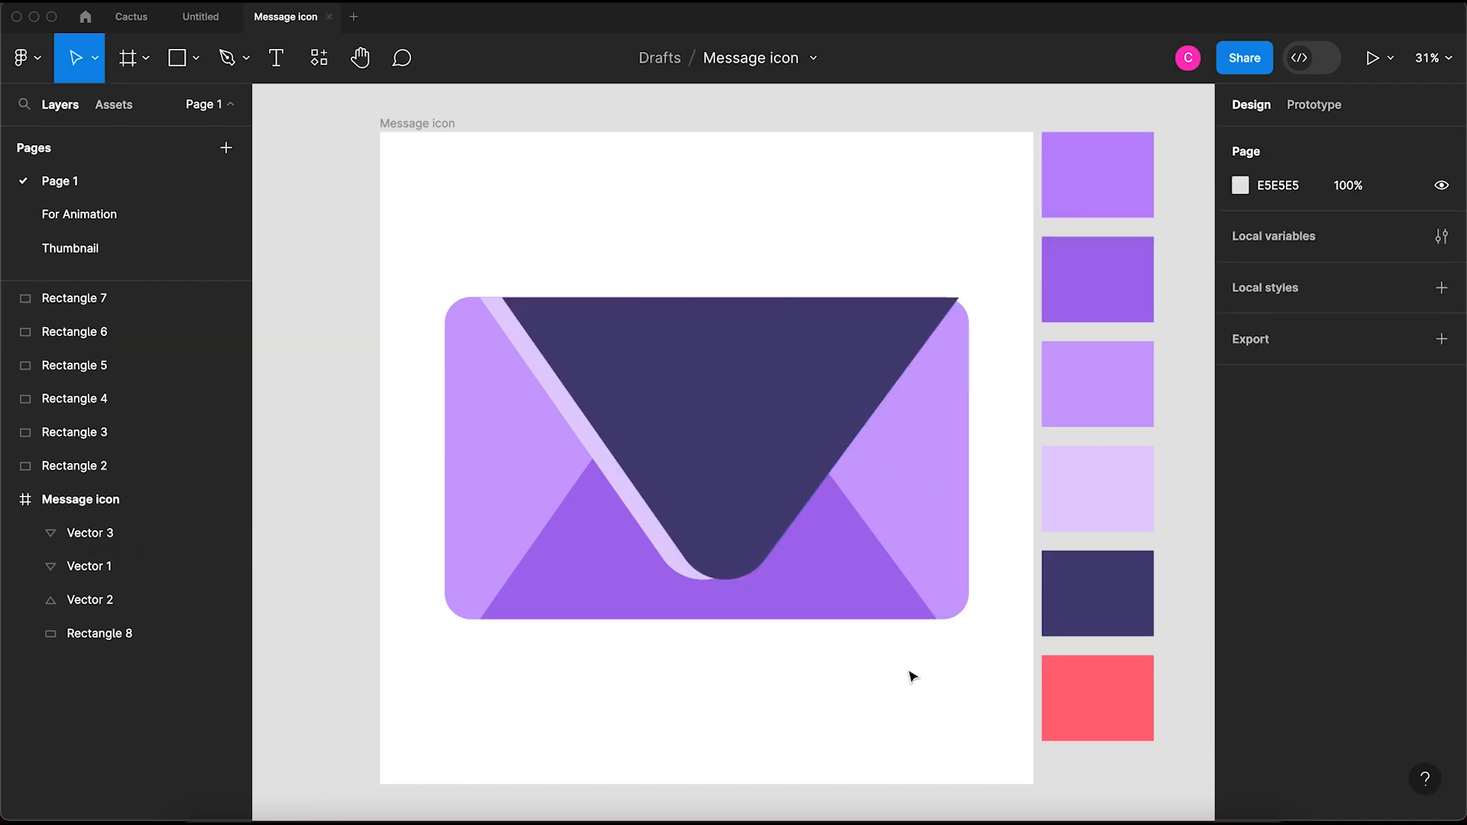
Step: Bring the original pale lilac triangle in front of its dark purple copy
{"action": "left_click", "coordinate": [662, 547]}
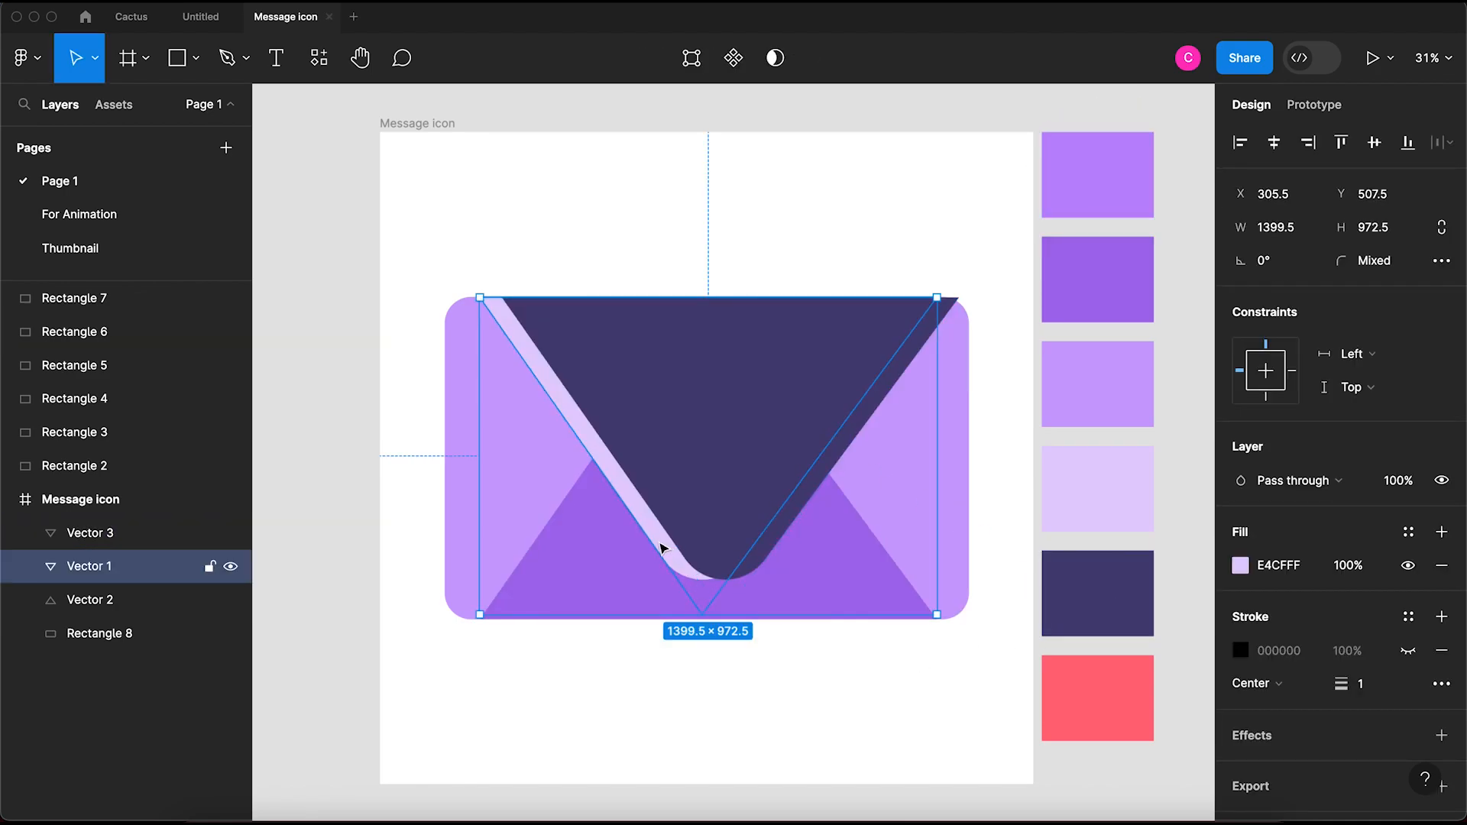
{"action": "key", "text": "super+bracketright"}
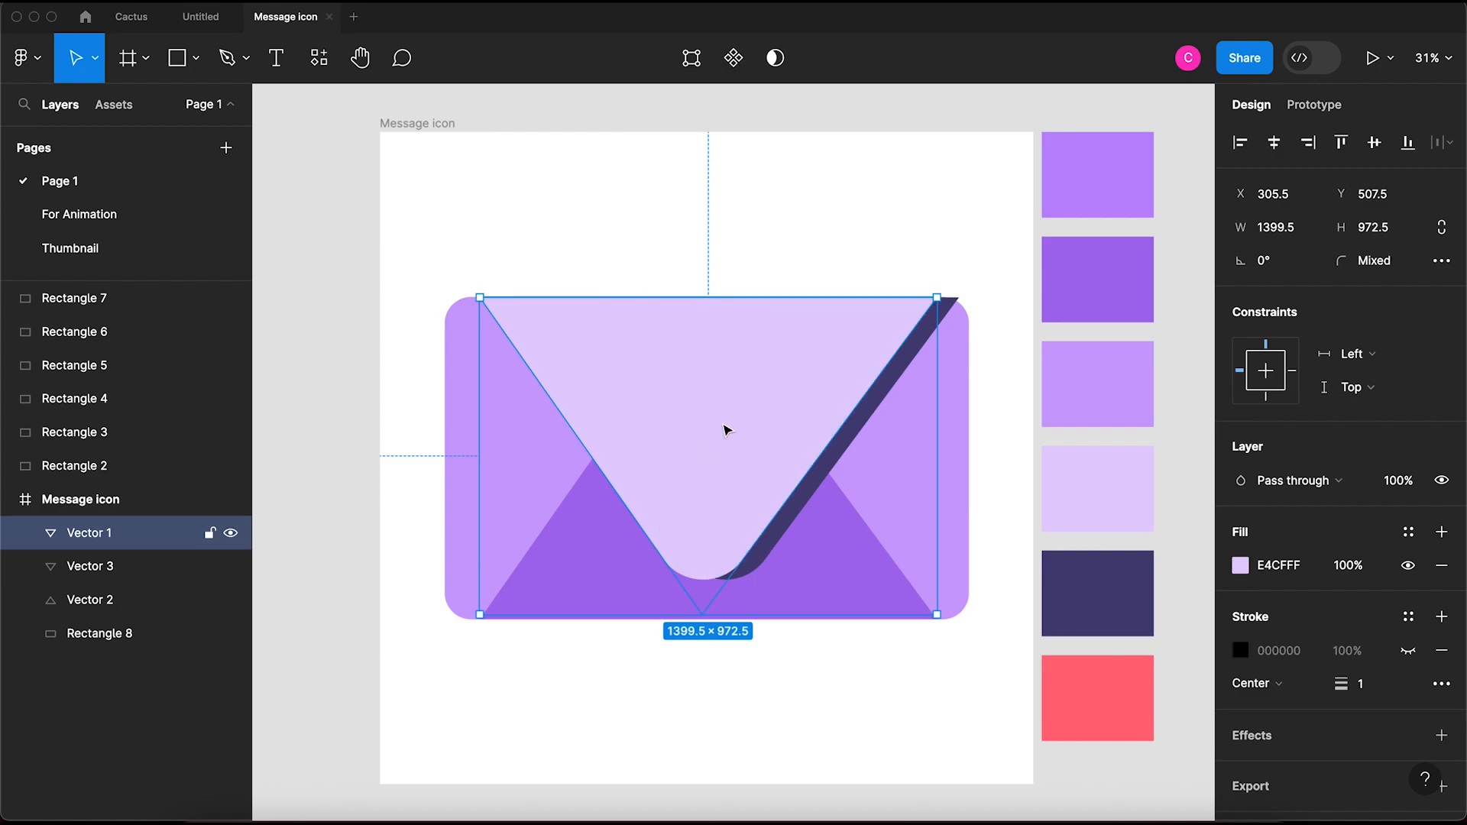
{"action": "left_click", "coordinate": [852, 209]}
Step: Reshape the dark triangle into a shadow by moving its top-right point to X 1714.5, Y 507.5 and its bottom point lower
{"action": "double_click", "coordinate": [939, 327]}
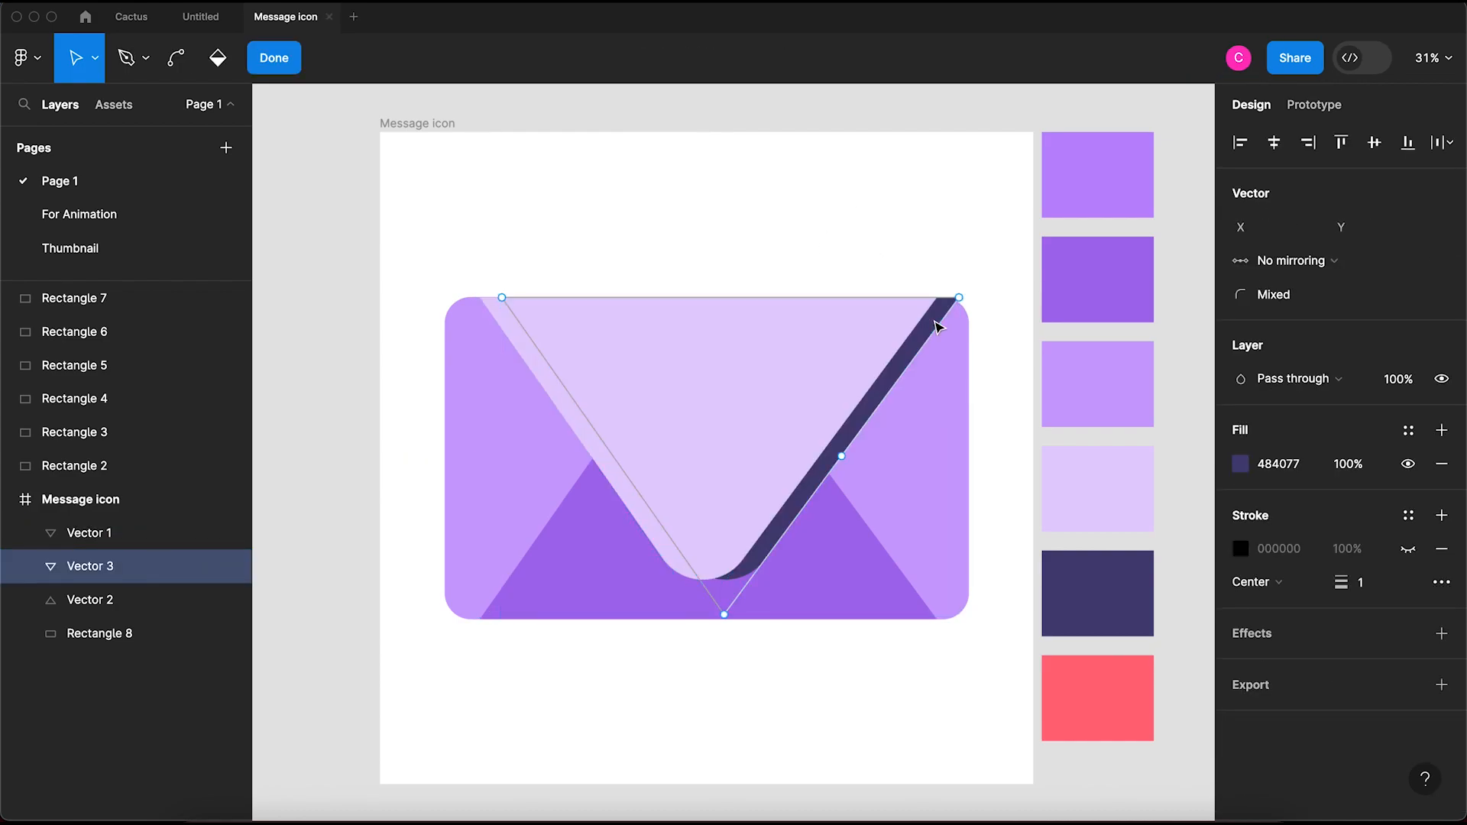
{"action": "scroll", "coordinate": [938, 326], "scroll_direction": "up", "scroll_amount": 3}
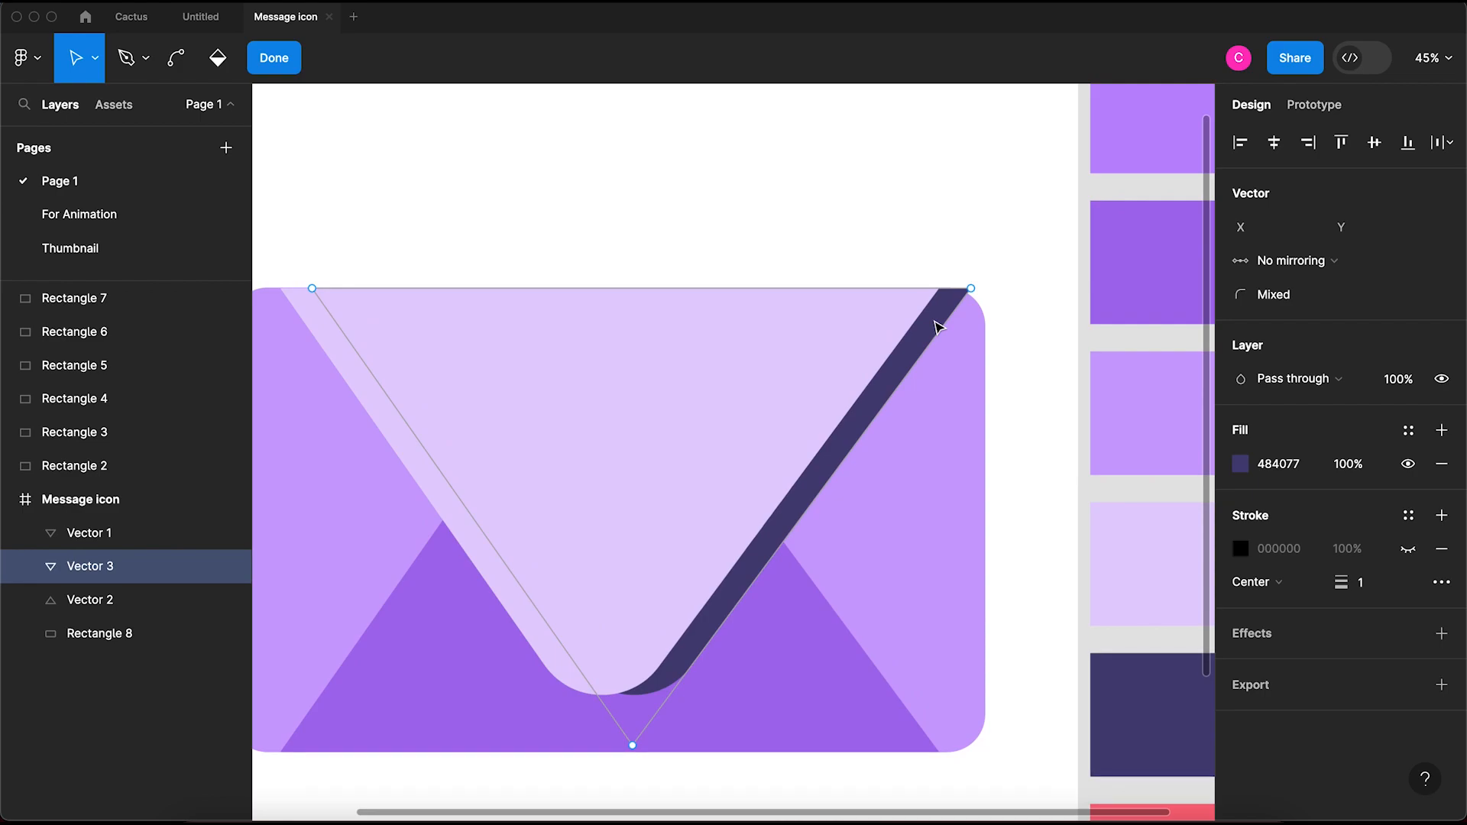
{"action": "scroll", "coordinate": [1006, 290], "scroll_direction": "down", "scroll_amount": 3}
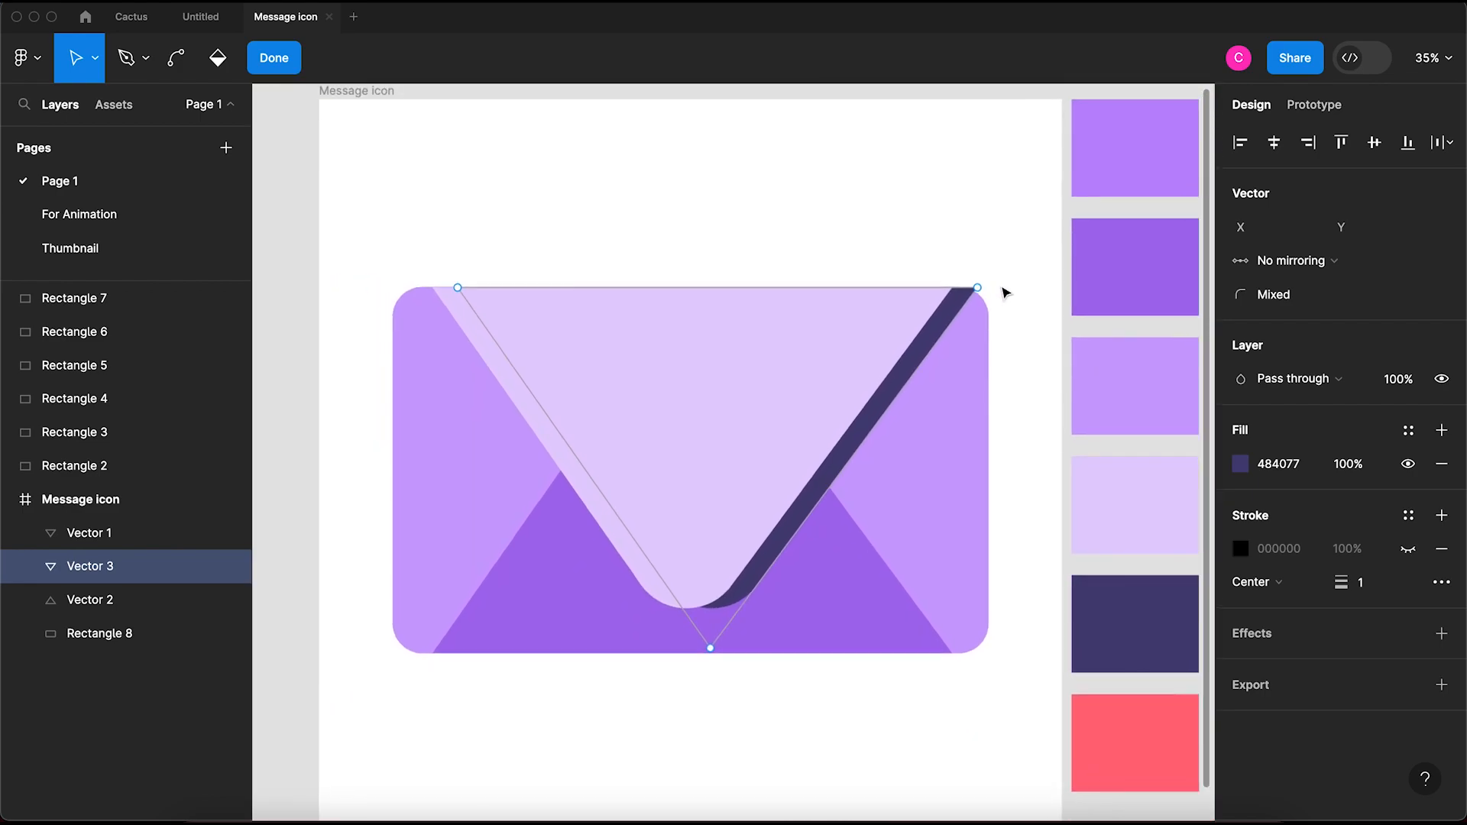
{"action": "left_click_drag", "start_coordinate": [982, 291], "coordinate": [961, 294]}
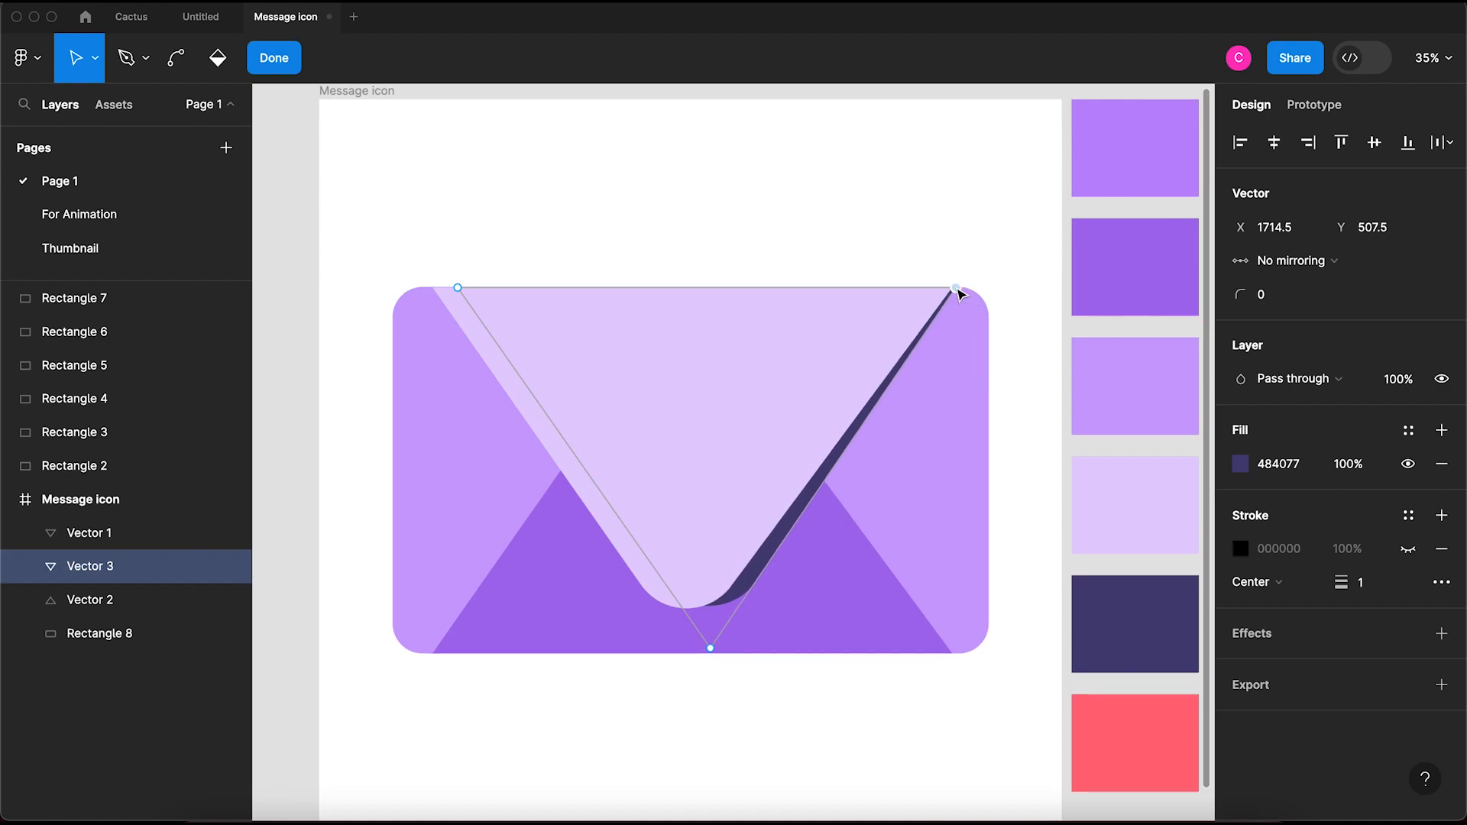
{"action": "left_click_drag", "start_coordinate": [710, 648], "coordinate": [726, 677]}
{"action": "key", "text": "Escape"}
{"action": "left_click", "coordinate": [833, 700]}
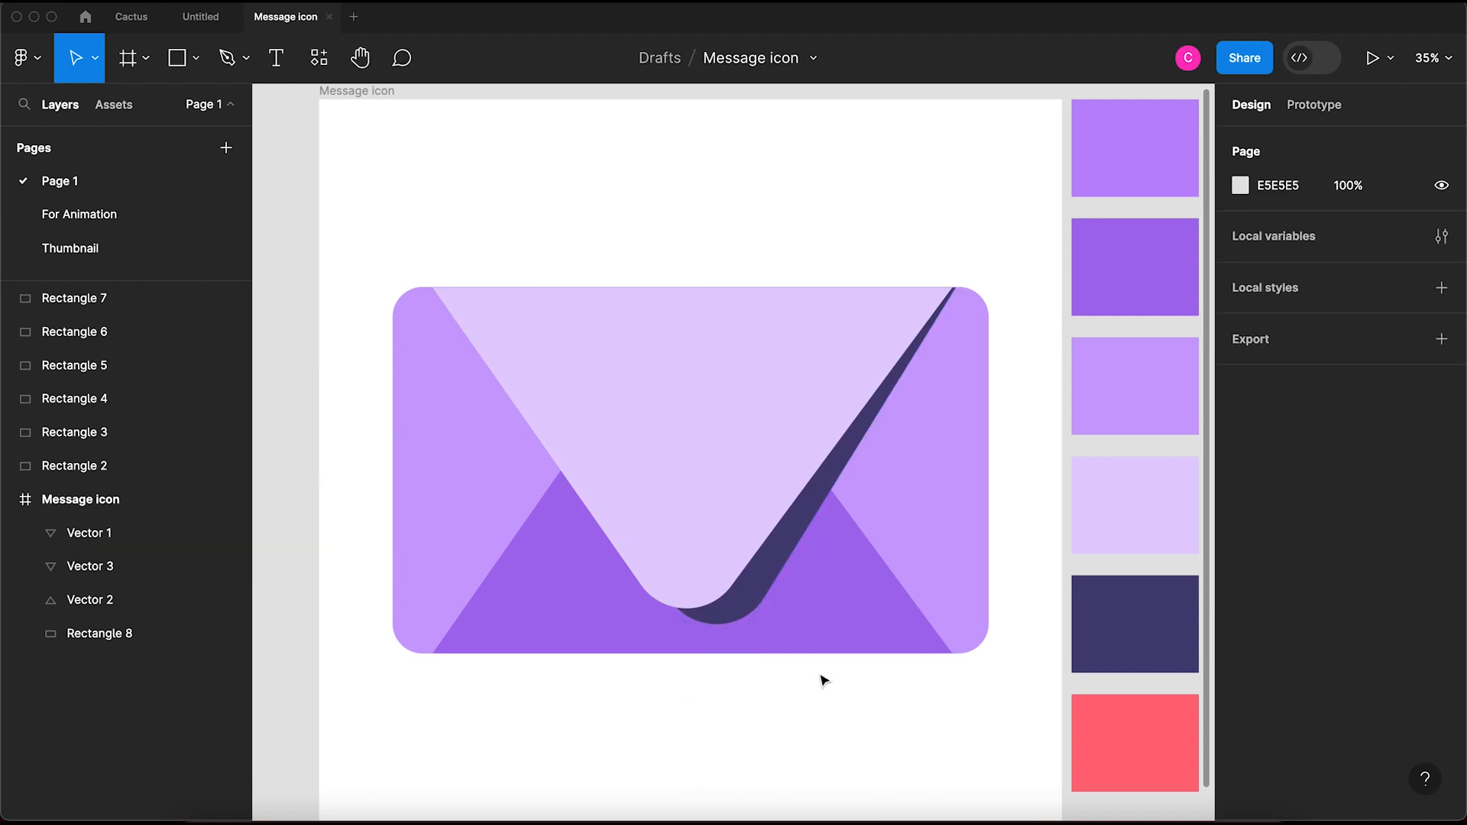
Step: Reduce the fill opacity of the dark shadow triangle to about 62%
{"action": "left_click", "coordinate": [784, 557]}
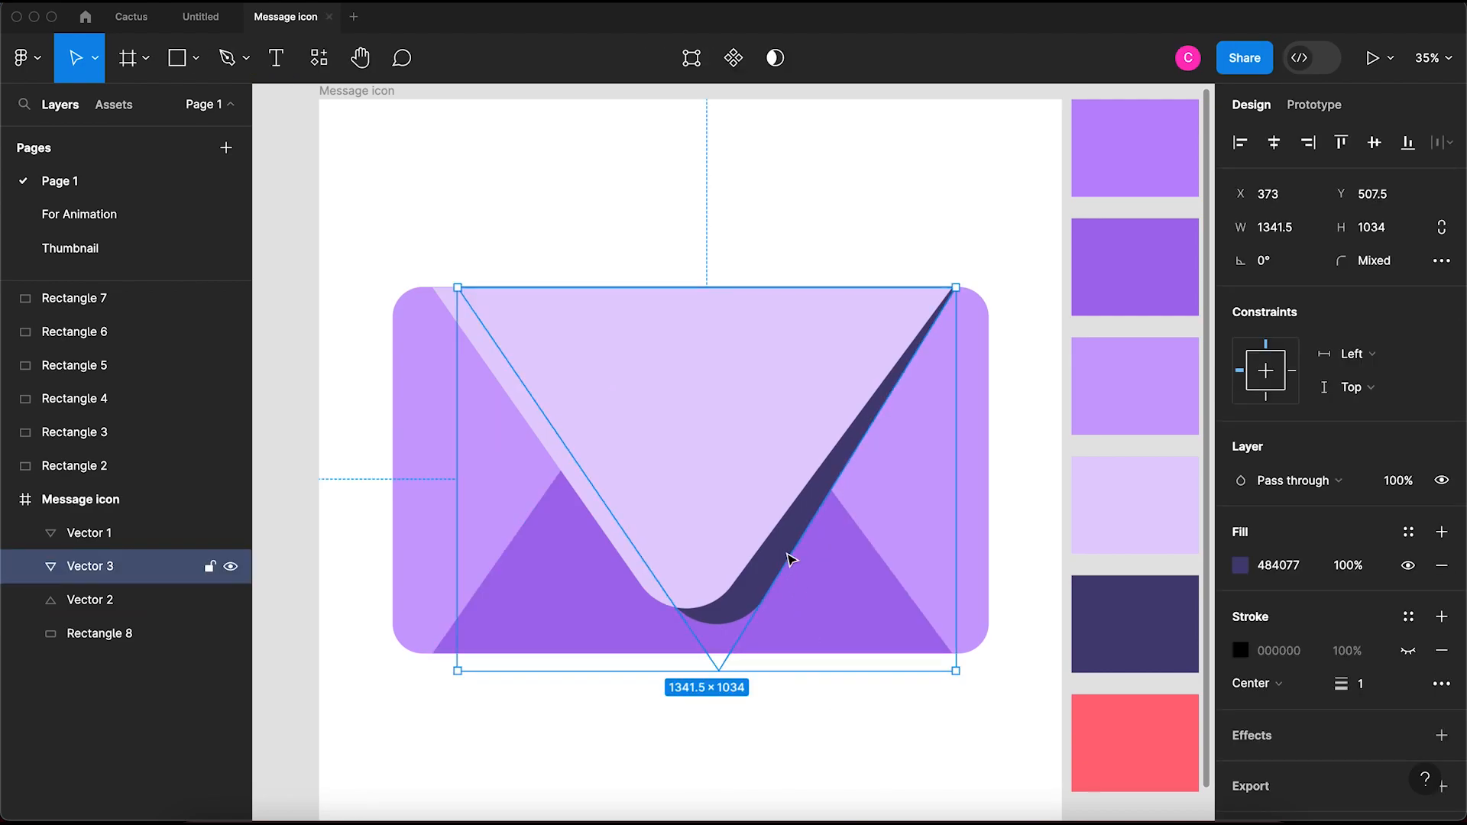
{"action": "left_click", "coordinate": [1242, 567]}
{"action": "left_click_drag", "start_coordinate": [1155, 585], "coordinate": [1130, 585]}
{"action": "left_click", "coordinate": [845, 725]}
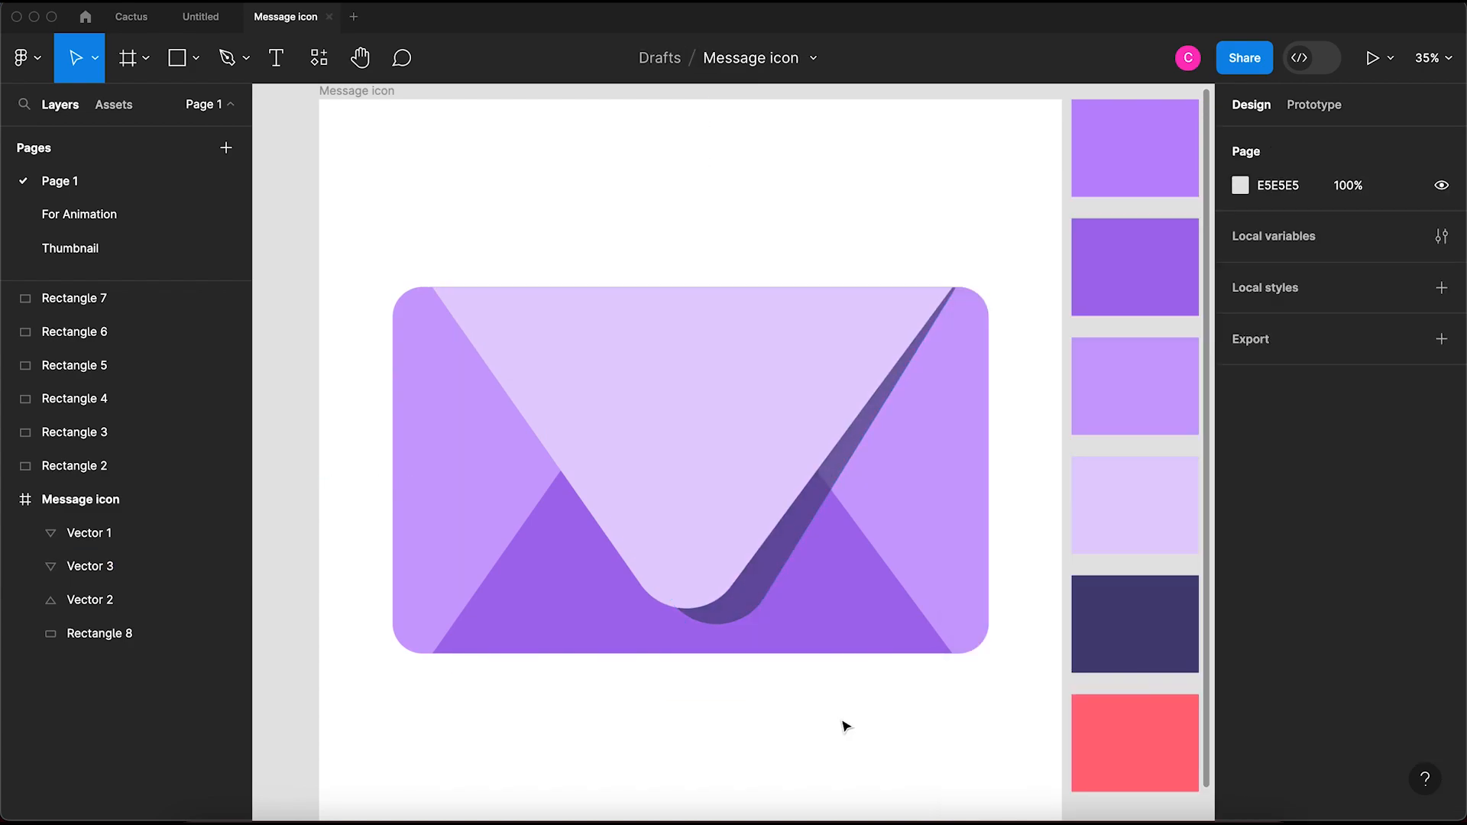
Step: Fine-tune the shadow triangle's bottom point to about X 1065, Y 1550
{"action": "double_click", "coordinate": [747, 621]}
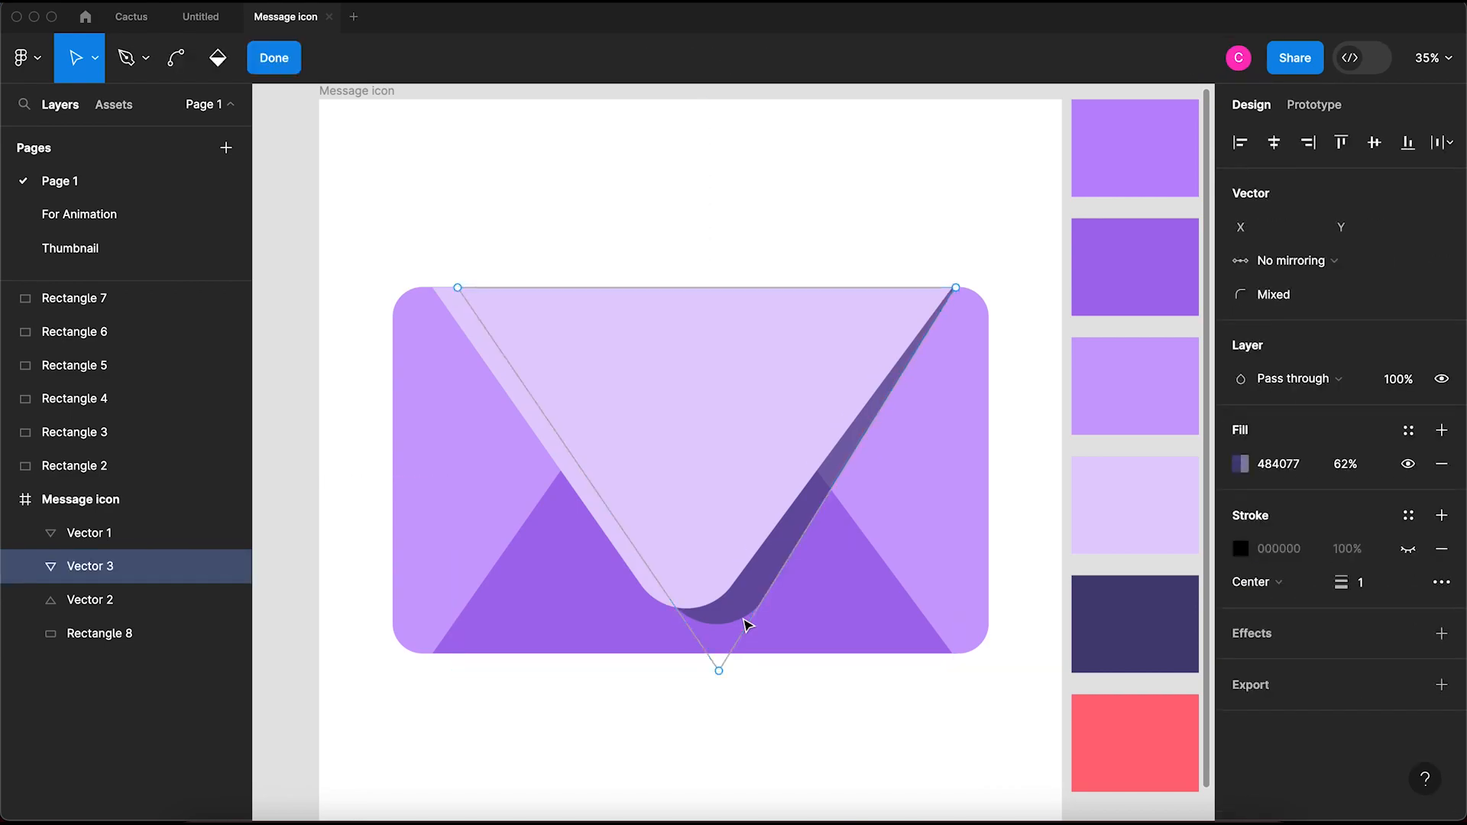
{"action": "left_click_drag", "start_coordinate": [720, 674], "coordinate": [716, 676]}
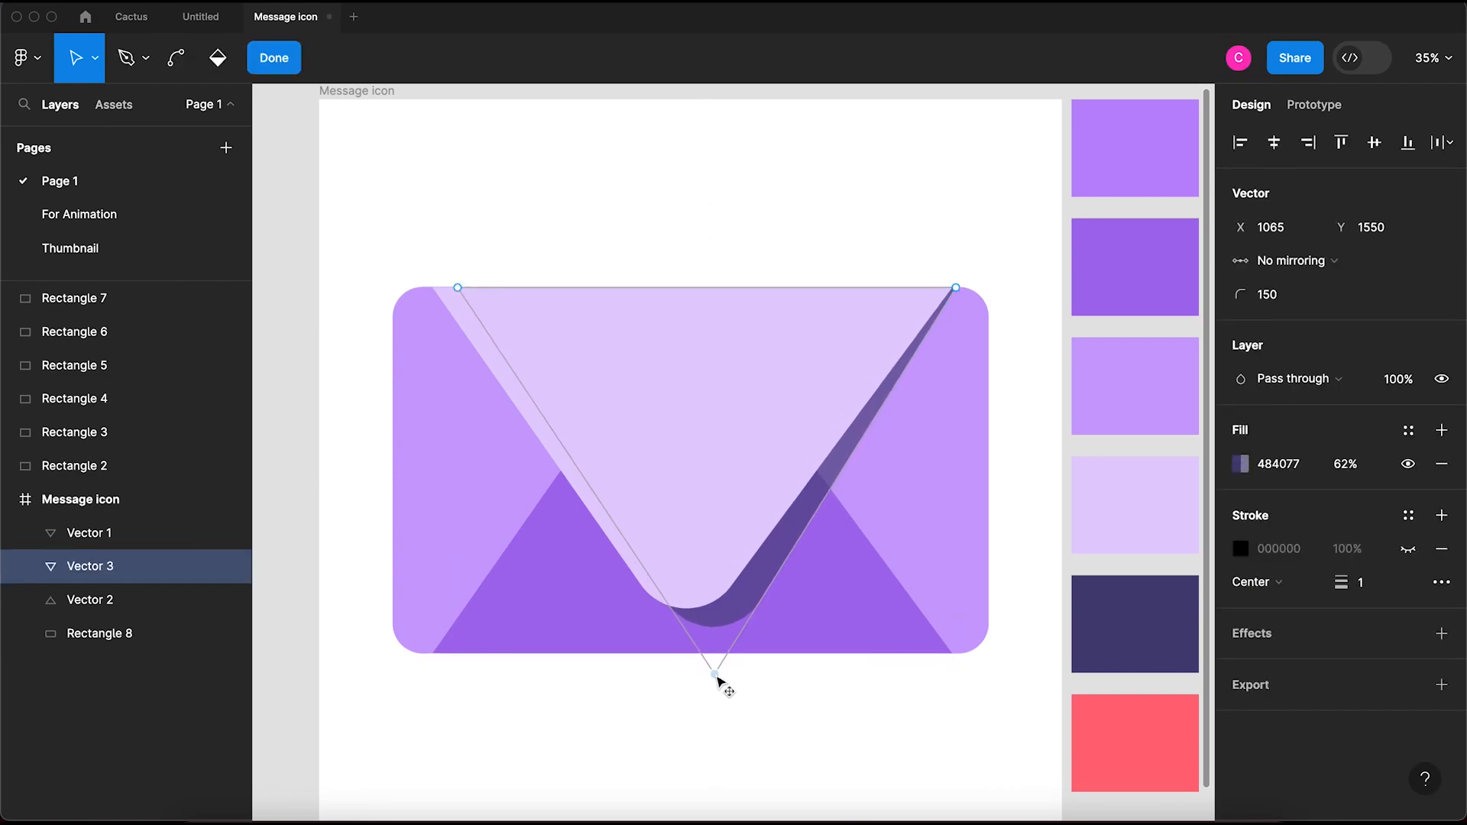
{"action": "key", "text": "Escape"}
{"action": "left_click", "coordinate": [744, 162]}
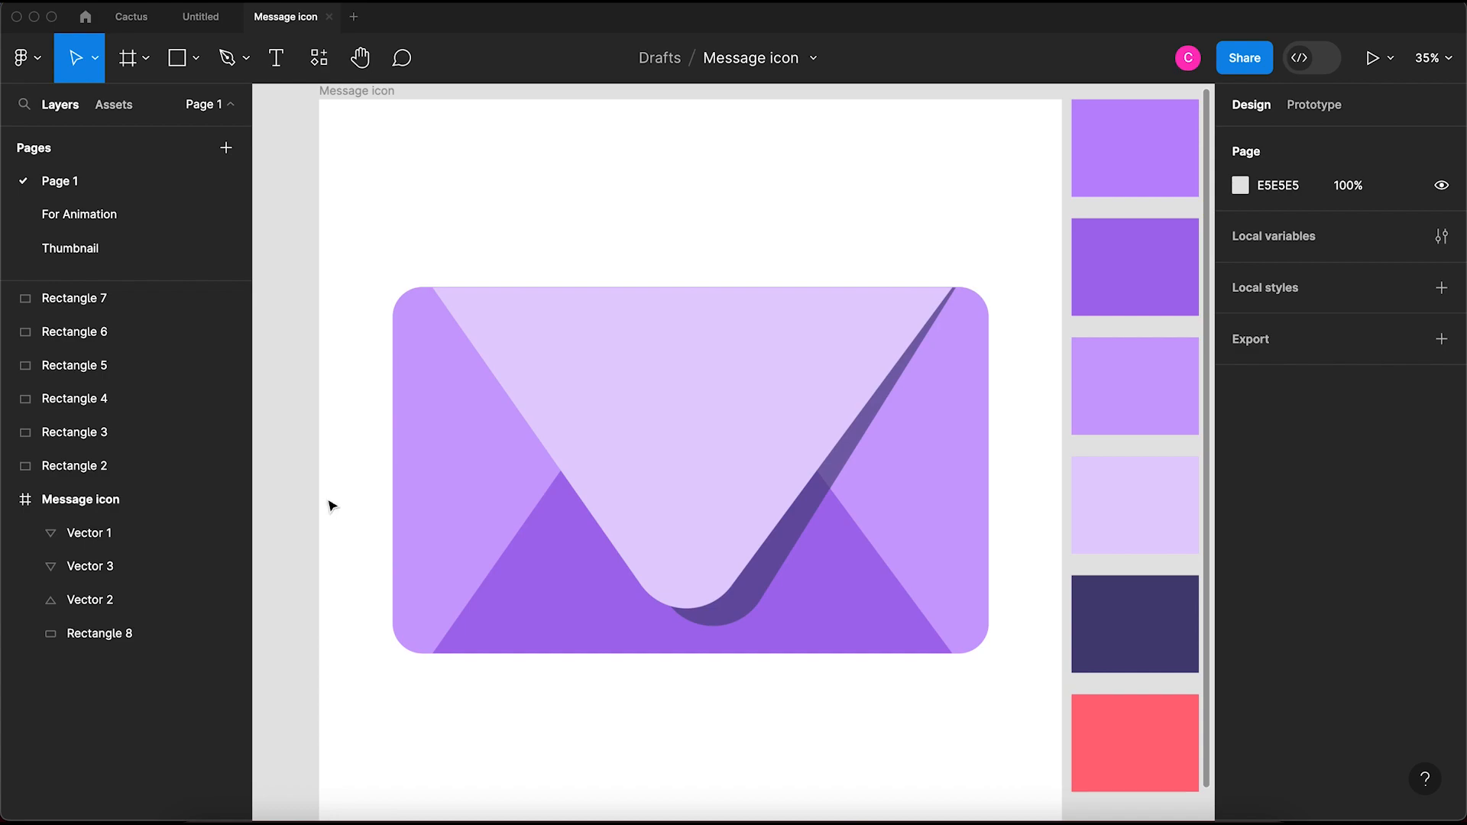
Step: Change the pale lilac flap's fill to a linear gradient and make its transparent end stop fully opaque
{"action": "left_click", "coordinate": [796, 396]}
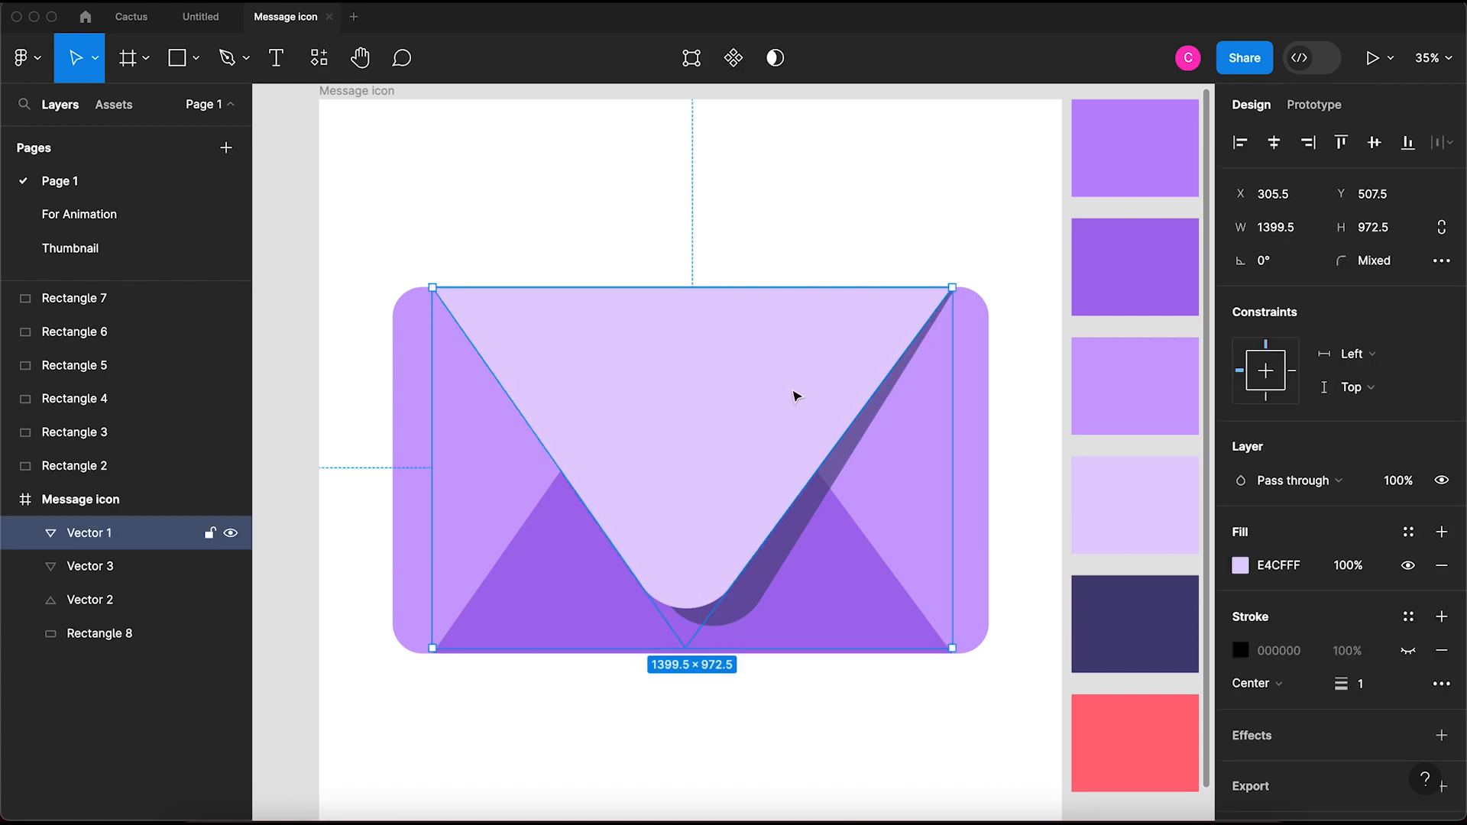
{"action": "left_click", "coordinate": [1240, 569]}
{"action": "left_click", "coordinate": [1017, 260]}
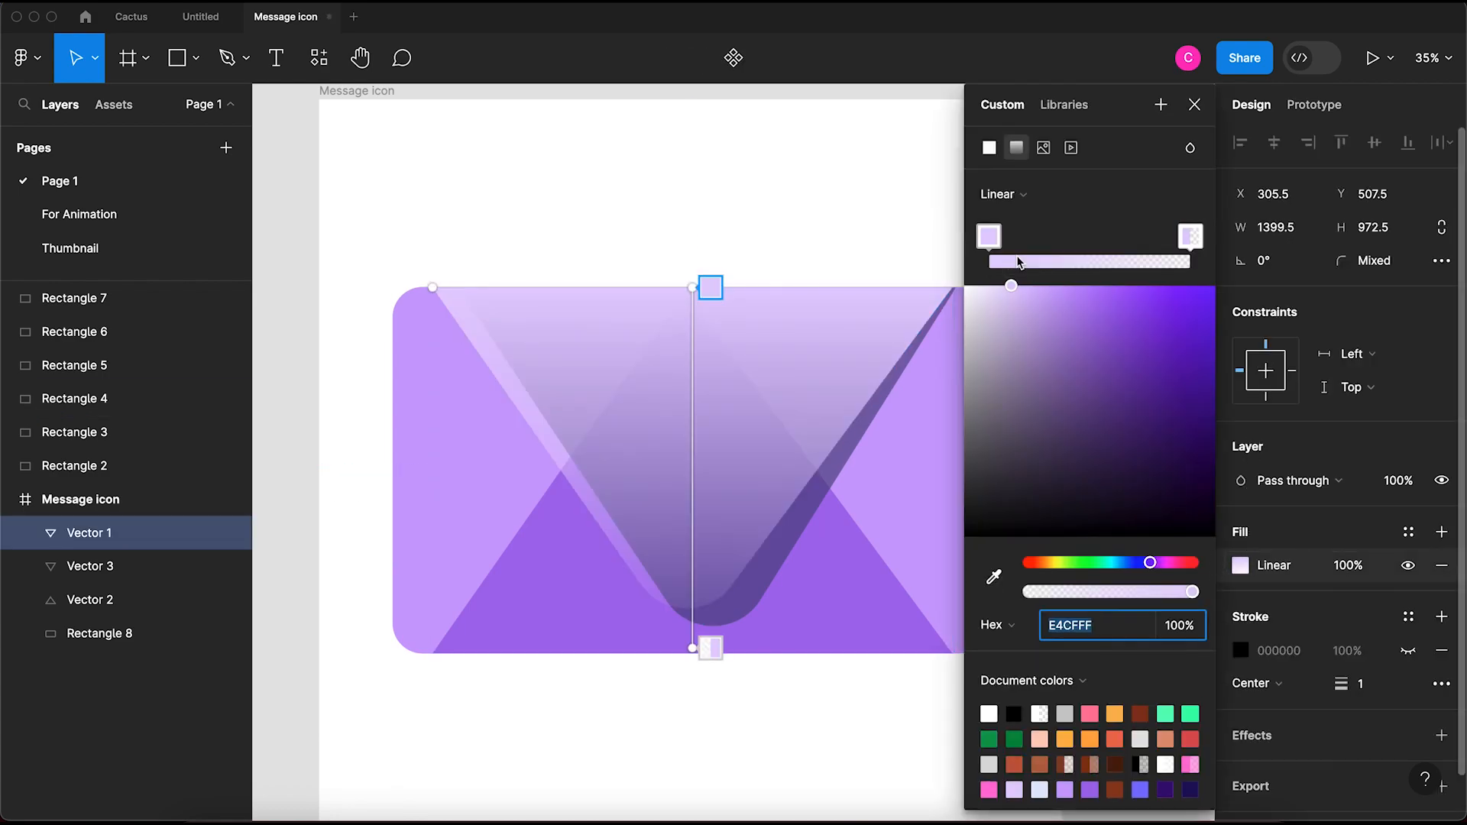
{"action": "left_click", "coordinate": [1189, 236]}
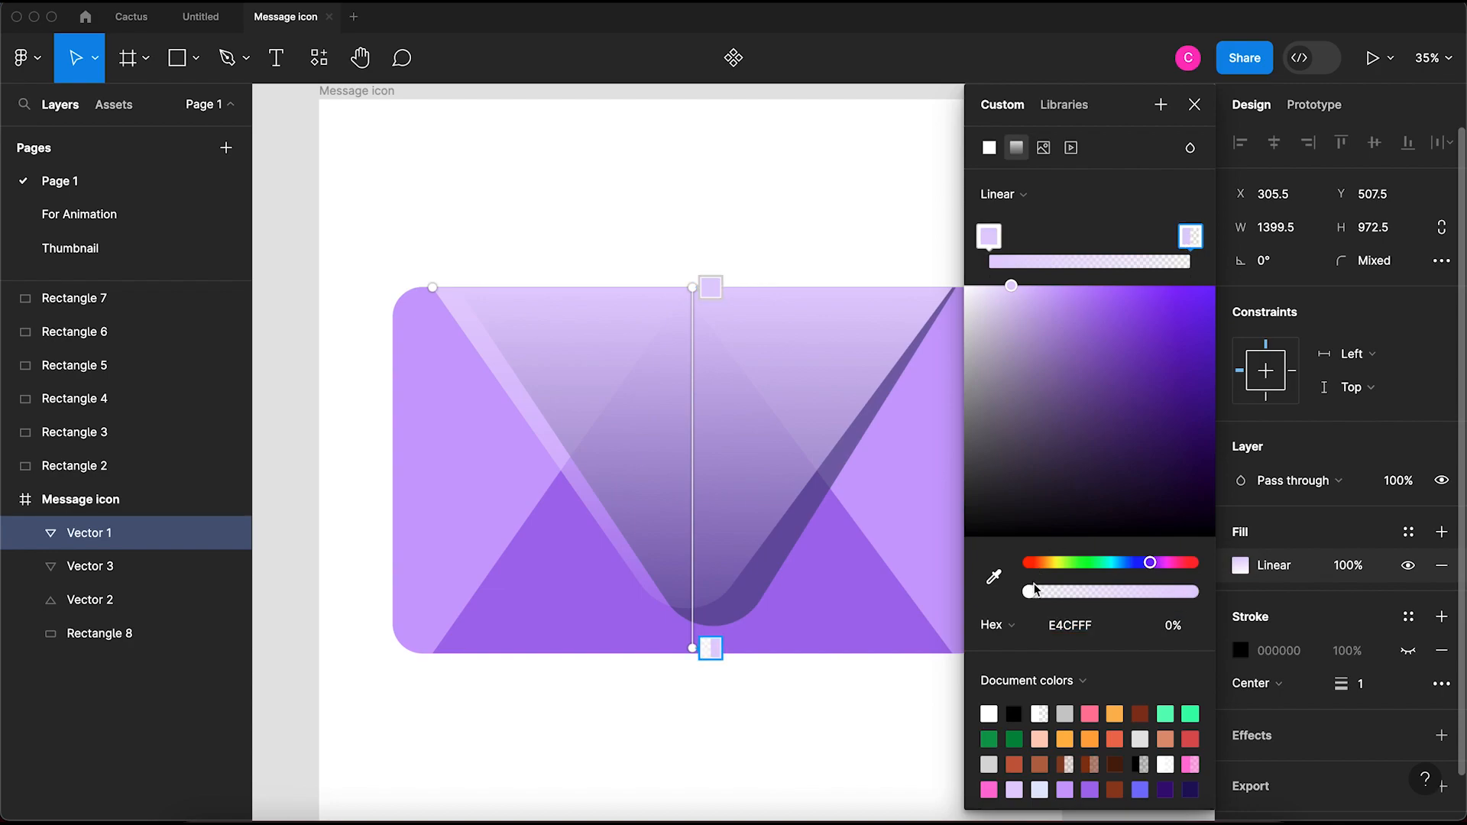
{"action": "left_click_drag", "start_coordinate": [1069, 593], "coordinate": [1317, 590]}
Step: Deepen the flap gradient's top stop to D6B7FF and make its bottom stop slightly paler
{"action": "left_click", "coordinate": [988, 239]}
{"action": "left_click", "coordinate": [1034, 292]}
{"action": "left_click_drag", "start_coordinate": [1032, 288], "coordinate": [1037, 290]}
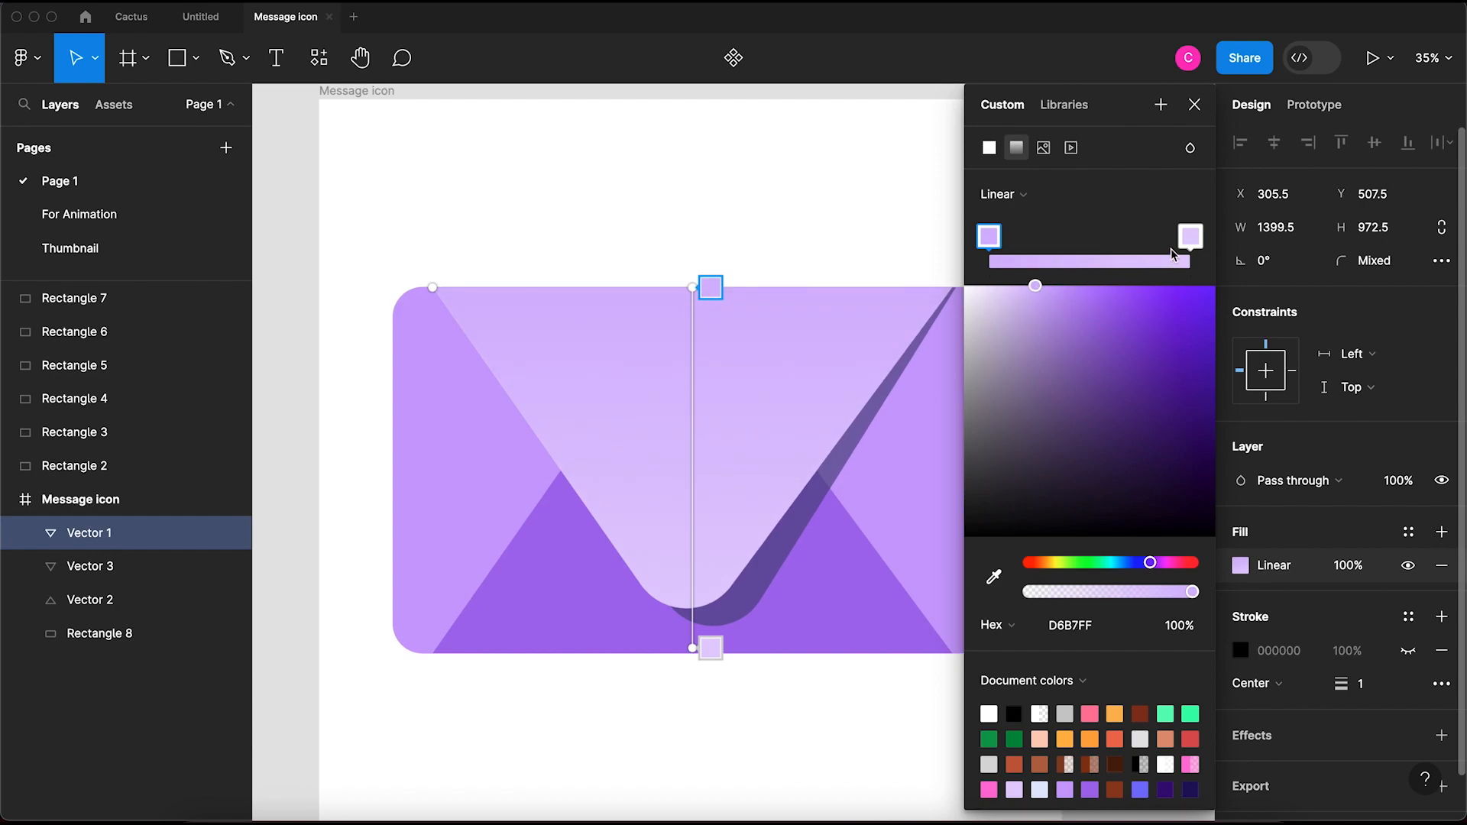
{"action": "left_click", "coordinate": [1204, 235]}
{"action": "left_click_drag", "start_coordinate": [1012, 288], "coordinate": [1000, 285]}
{"action": "left_click", "coordinate": [680, 257]}
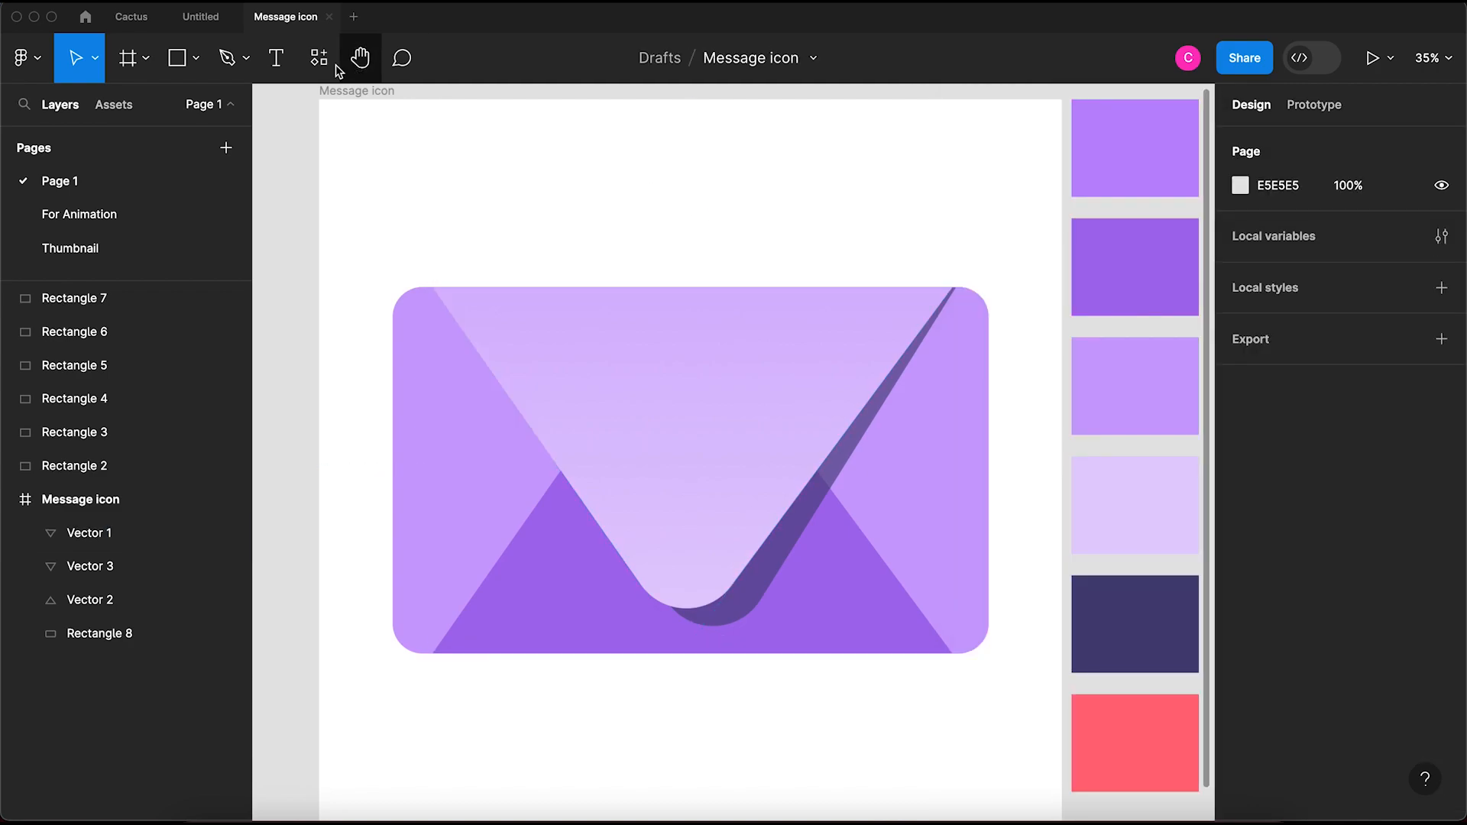
Step: Draw a 430 × 430 circle centered on the envelope's top-left corner and fill it with FF6A7C from the red swatch
{"action": "left_click", "coordinate": [196, 58]}
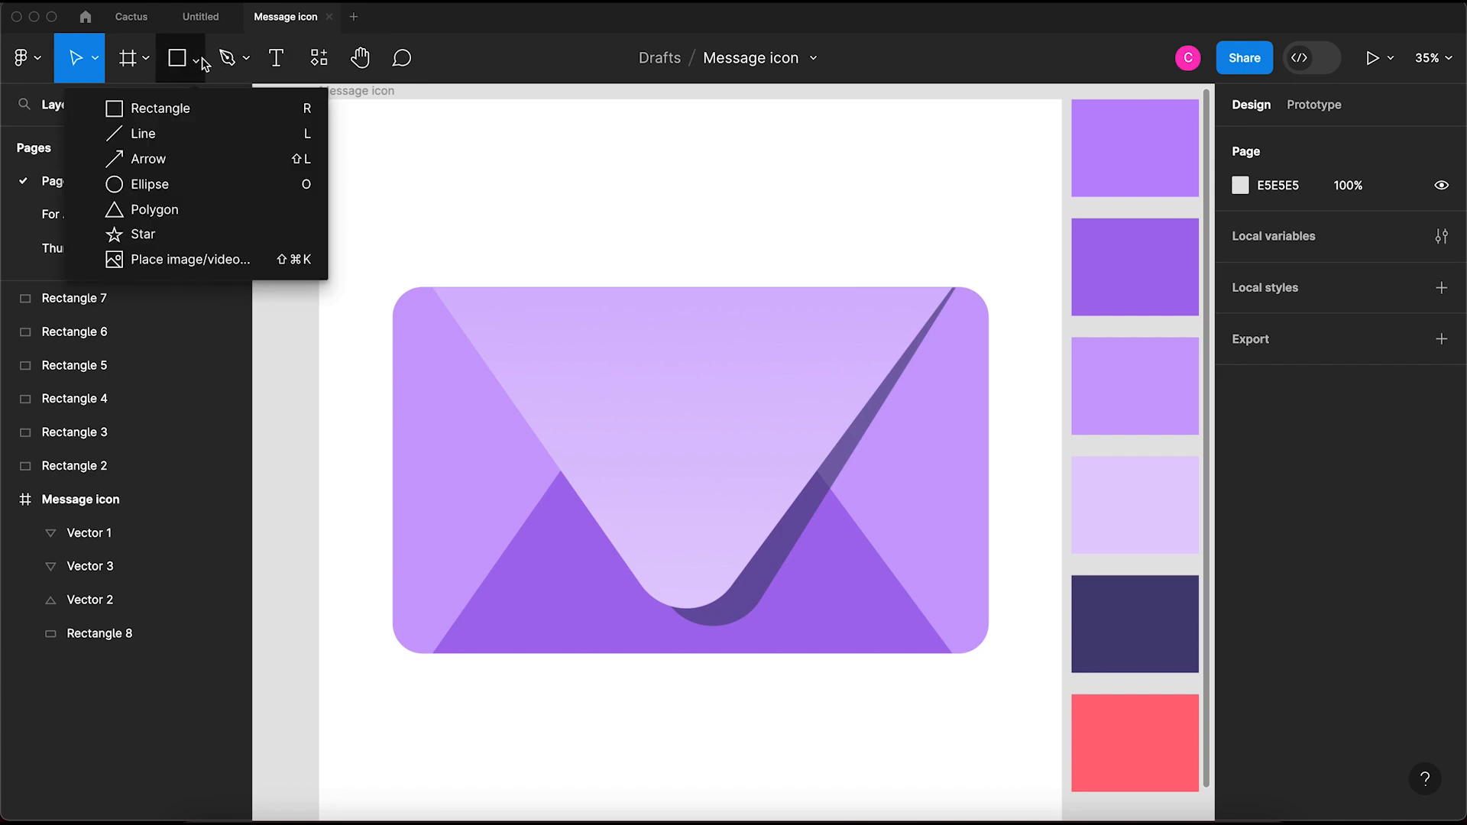
{"action": "left_click", "coordinate": [193, 183]}
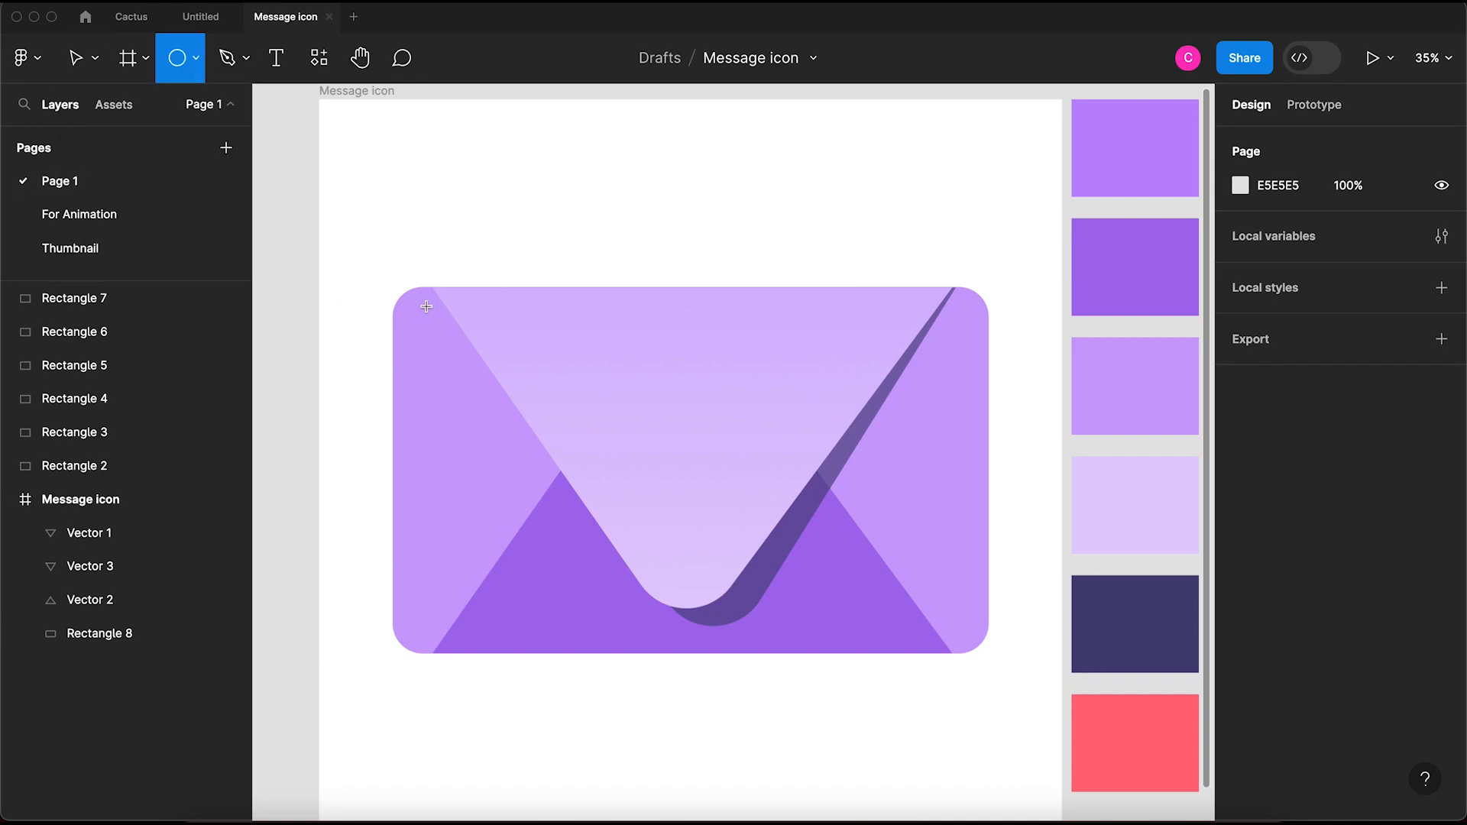
{"action": "left_click_drag", "start_coordinate": [426, 307], "coordinate": [505, 342]}
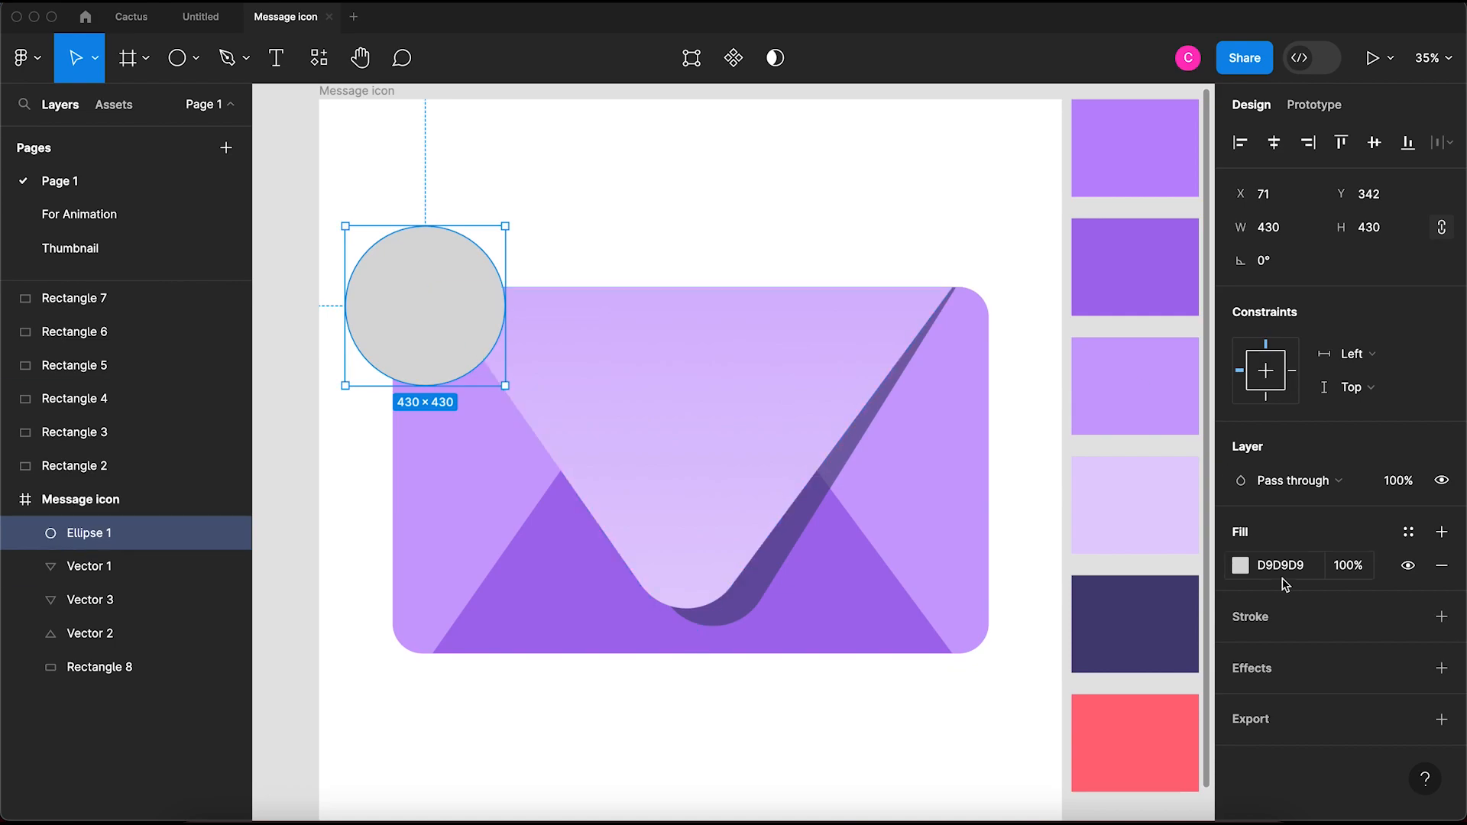
{"action": "key", "text": "i"}
{"action": "left_click", "coordinate": [1146, 734]}
{"action": "left_click", "coordinate": [985, 755]}
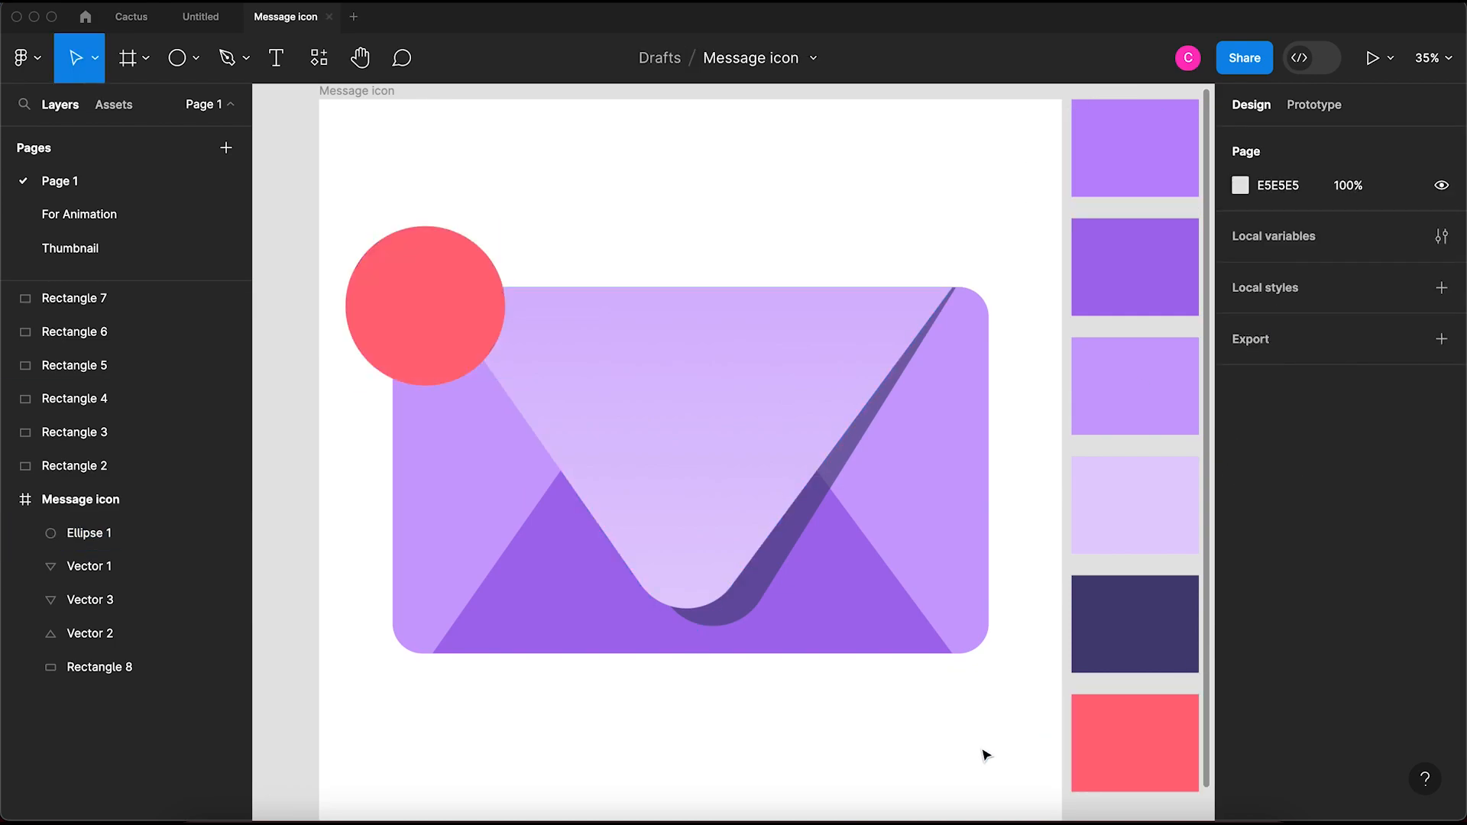
Step: Add a drop shadow to the red circle with a Y offset of 41 and a blur of 30
{"action": "left_click", "coordinate": [461, 290]}
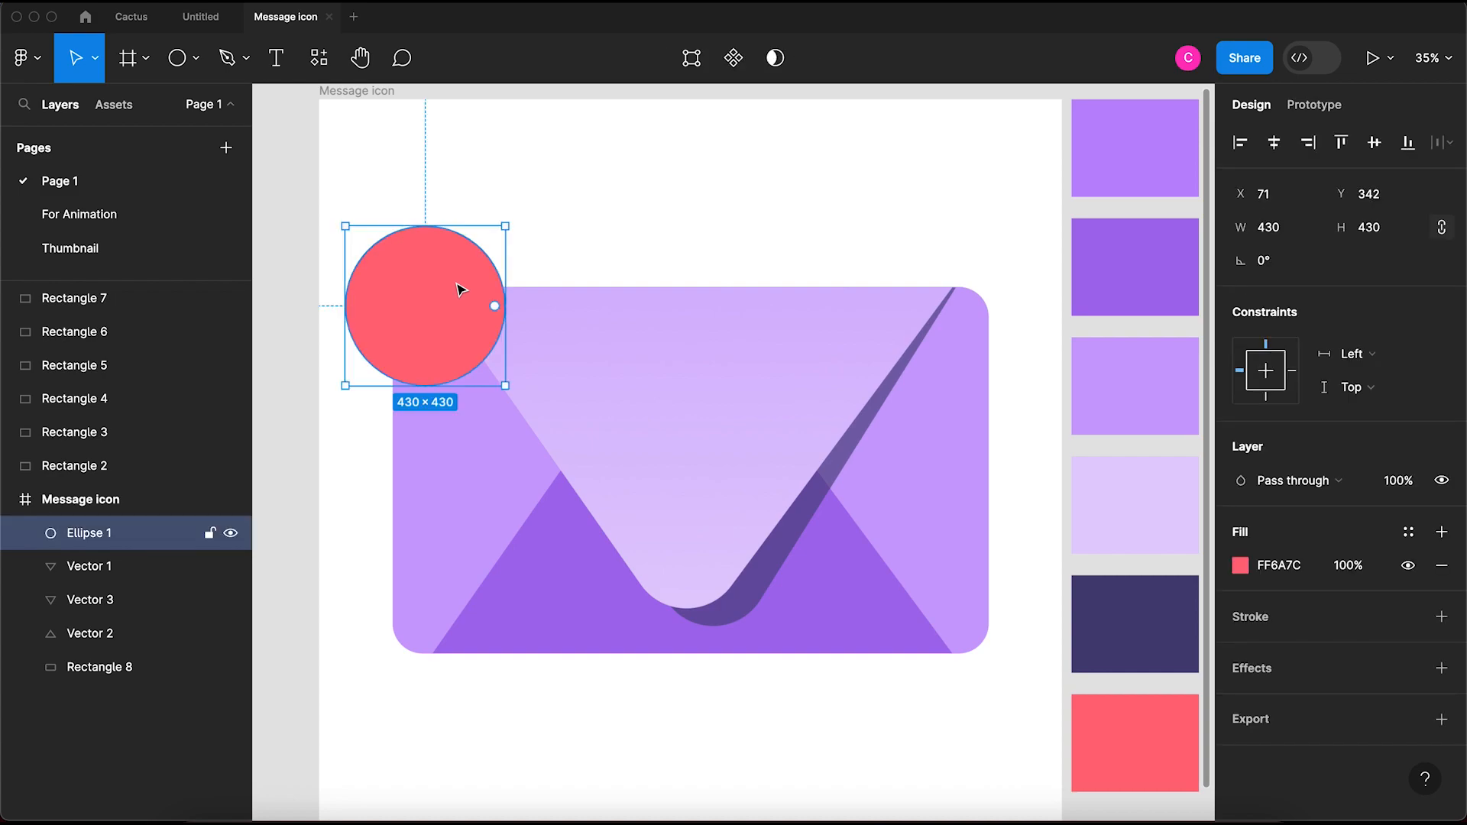
{"action": "left_click", "coordinate": [1440, 669]}
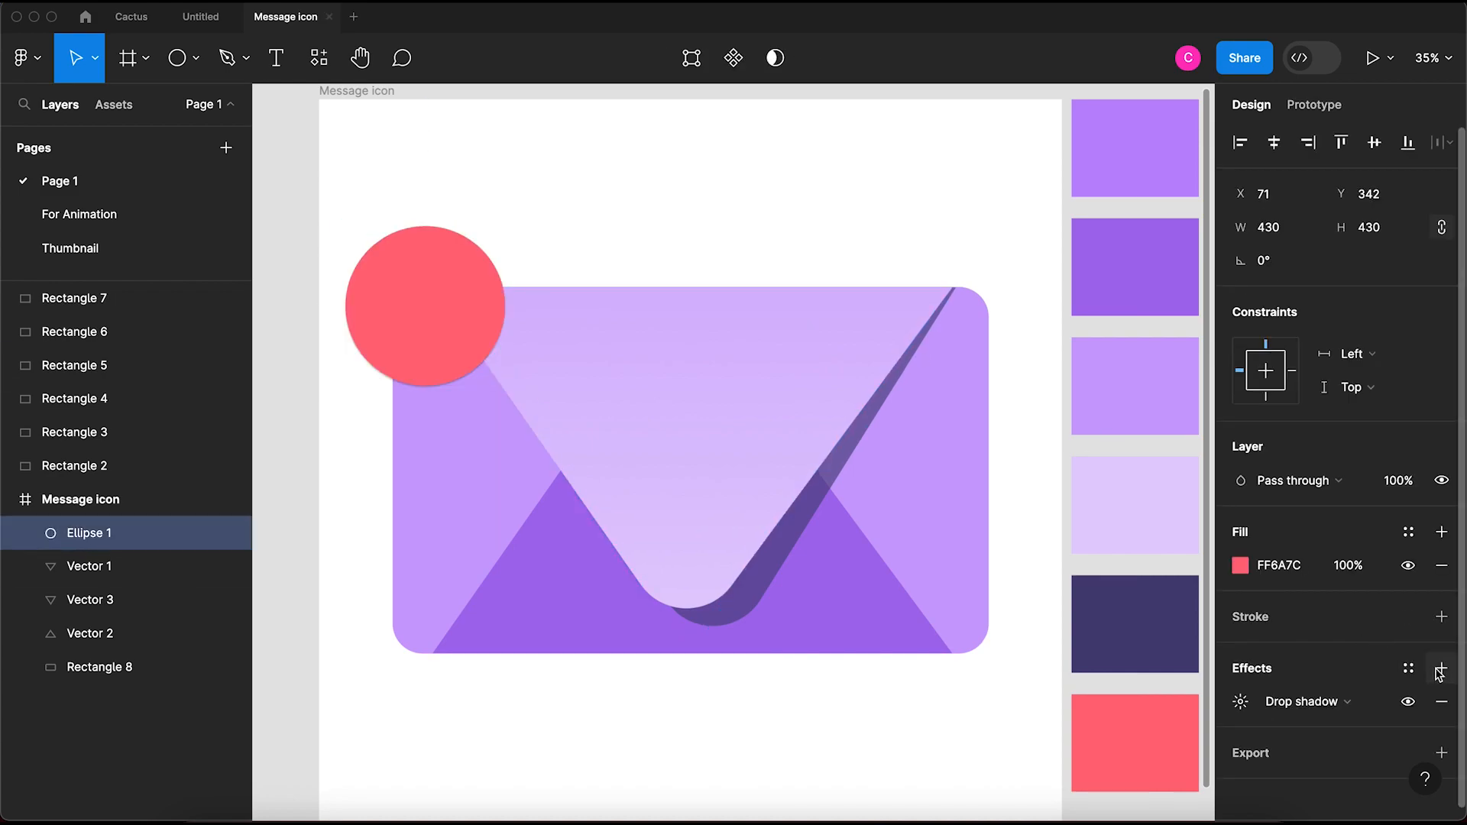
{"action": "left_click", "coordinate": [1241, 702]}
{"action": "left_click_drag", "start_coordinate": [983, 746], "coordinate": [1295, 742]}
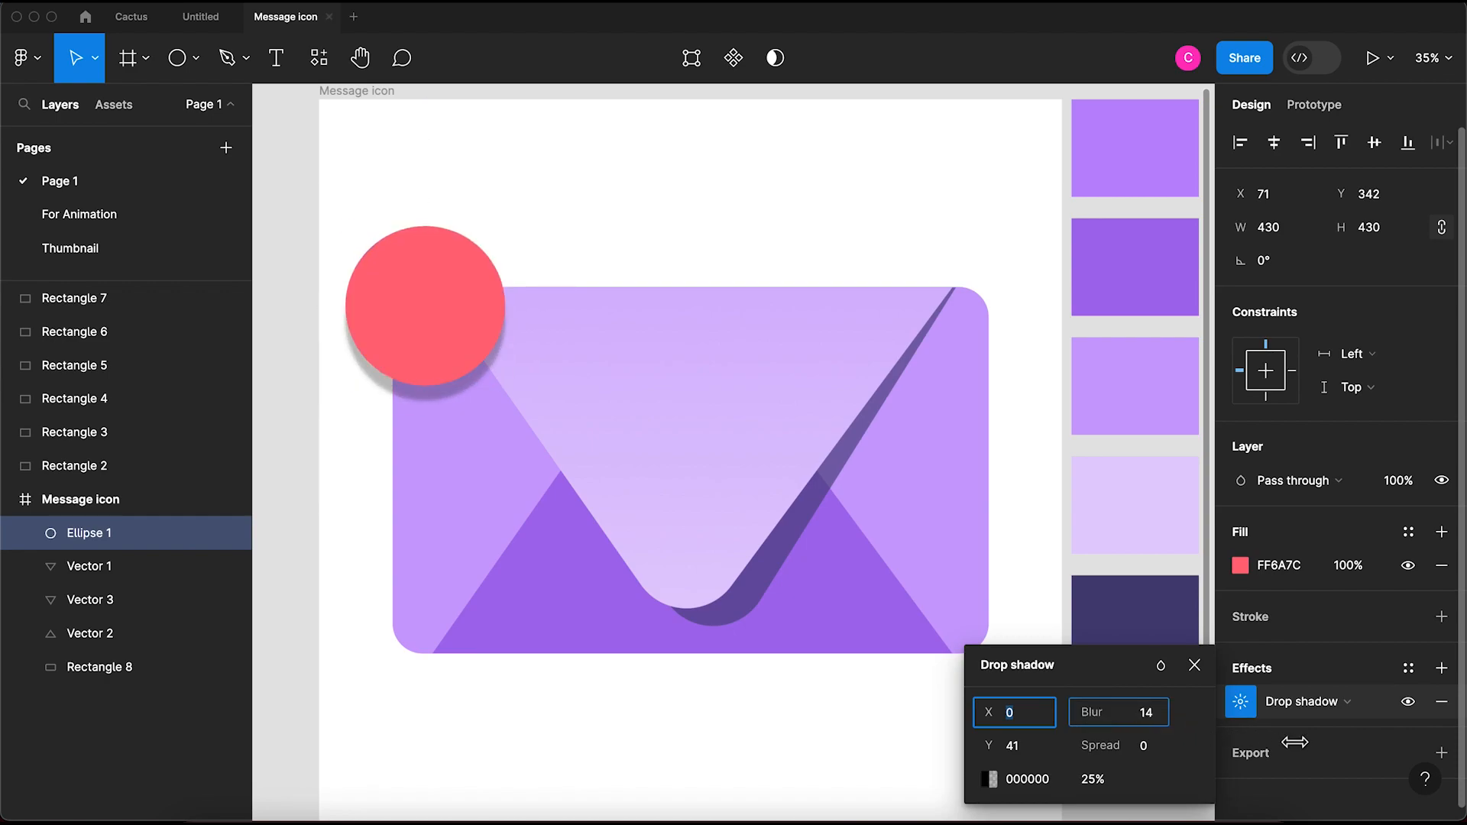
{"action": "left_click", "coordinate": [1143, 718]}
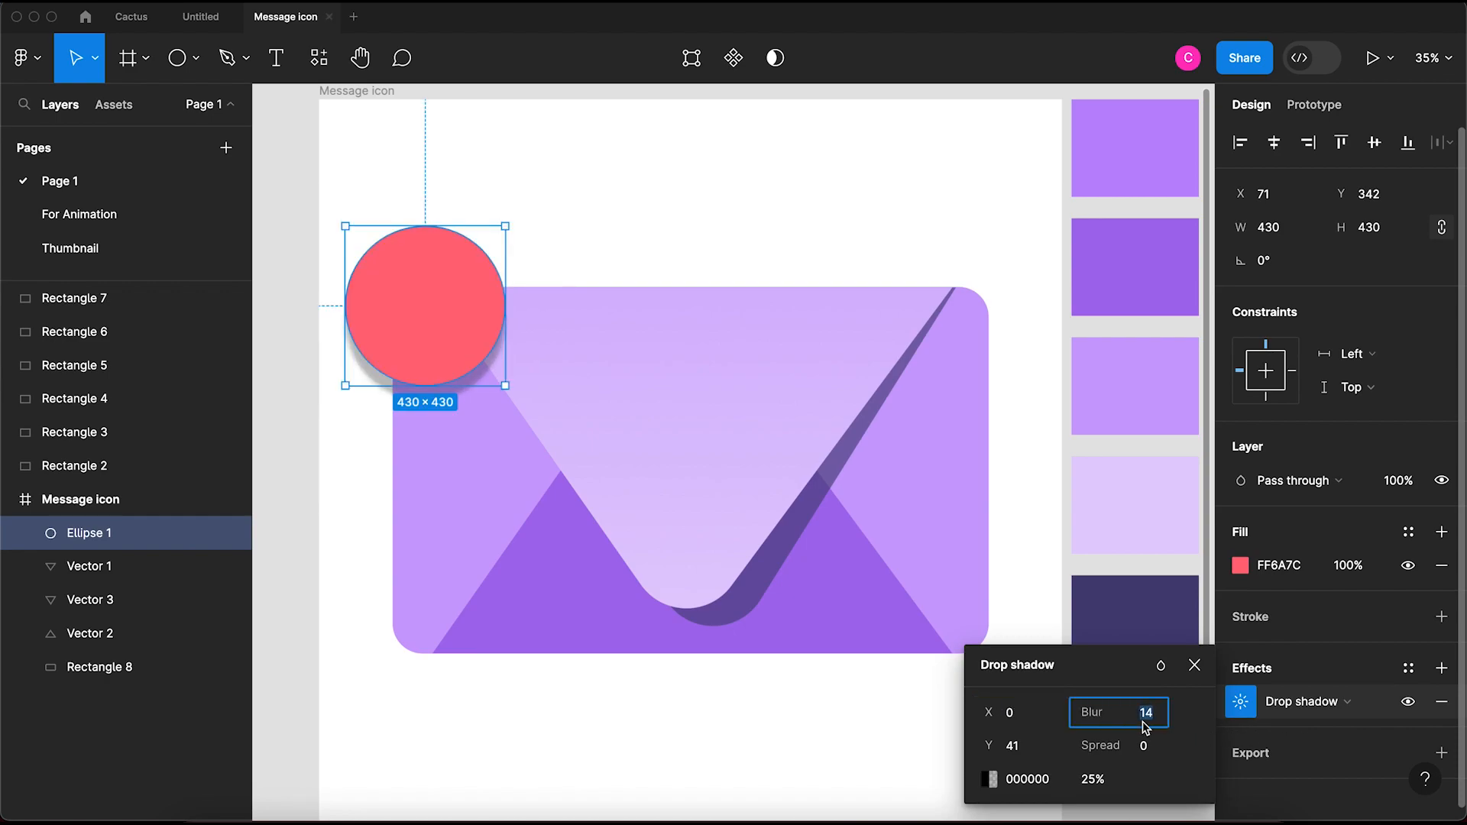
{"action": "type", "text": "20"}
{"action": "key", "text": "Return"}
{"action": "left_click", "coordinate": [1153, 713]}
{"action": "type", "text": "30"}
{"action": "key", "text": "Return"}
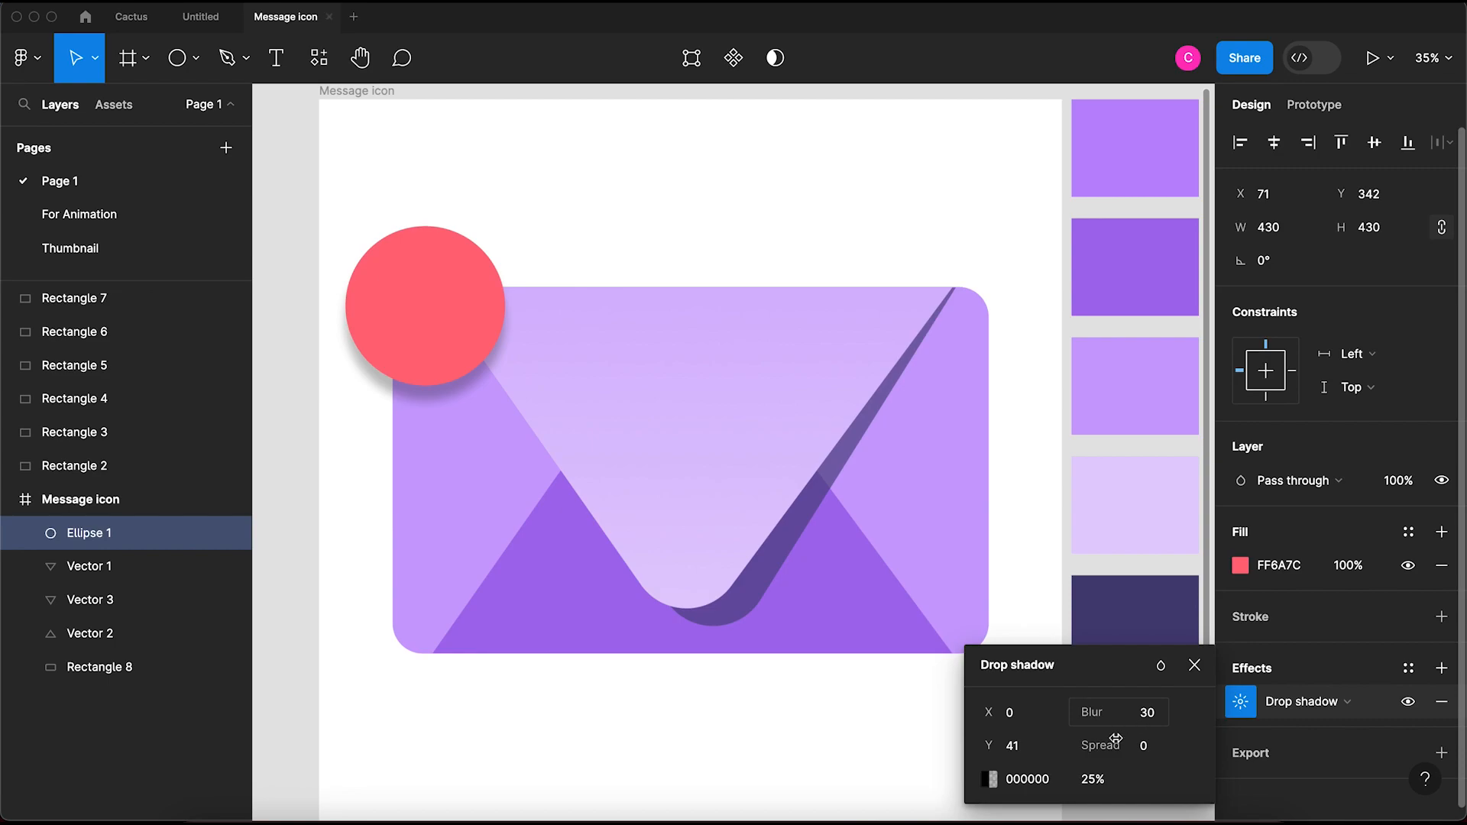
Step: Fine-tune the circle's drop shadow Y offset and set its blur to 100
{"action": "left_click_drag", "start_coordinate": [987, 745], "coordinate": [980, 740]}
{"action": "left_click", "coordinate": [1148, 714]}
{"action": "type", "text": "100"}
{"action": "key", "text": "Return"}
{"action": "left_click", "coordinate": [788, 233]}
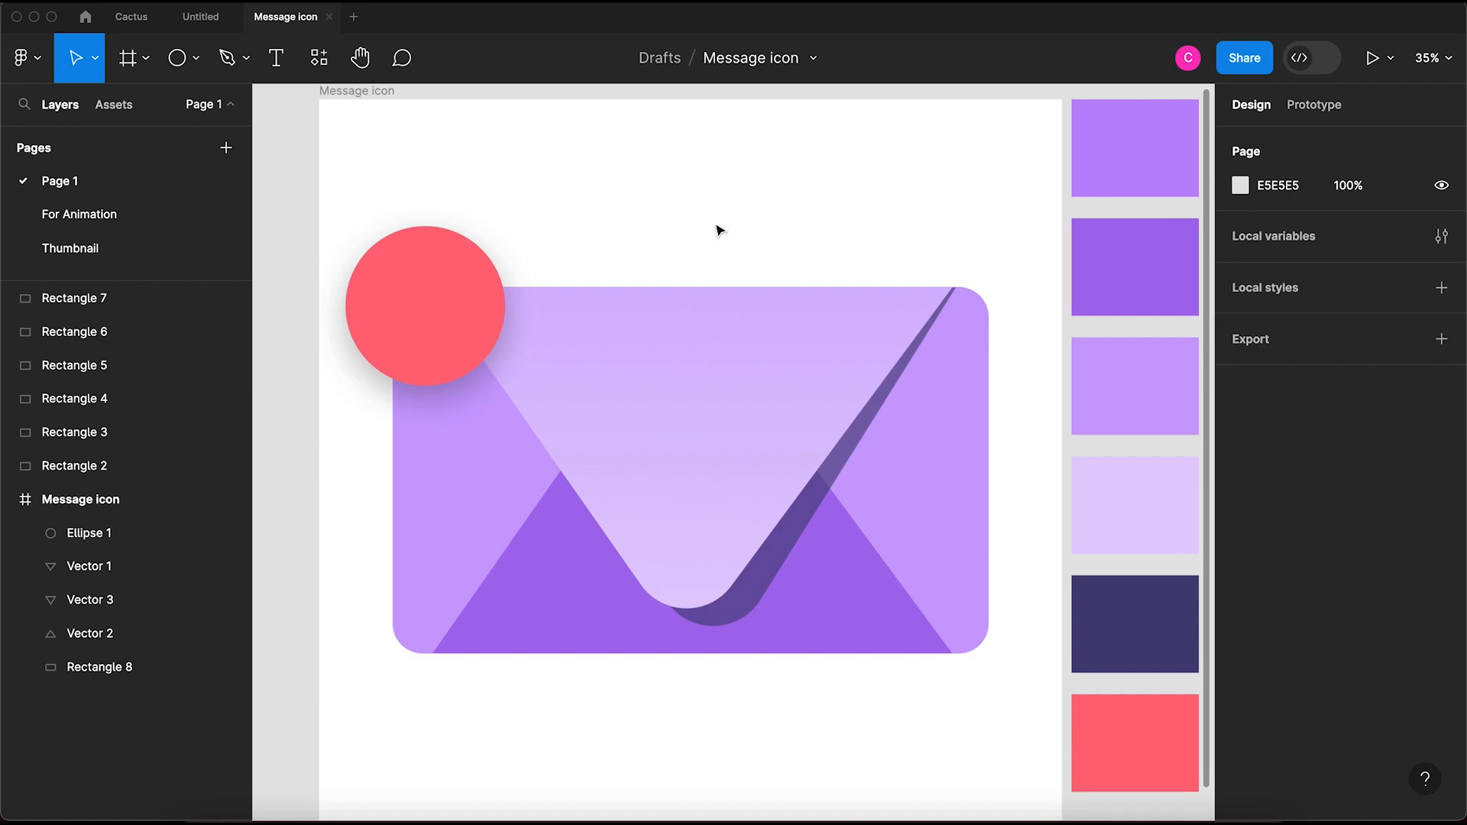
Step: Add a text box about 393 × 290 above the envelope containing the number 3
{"action": "key", "text": "t"}
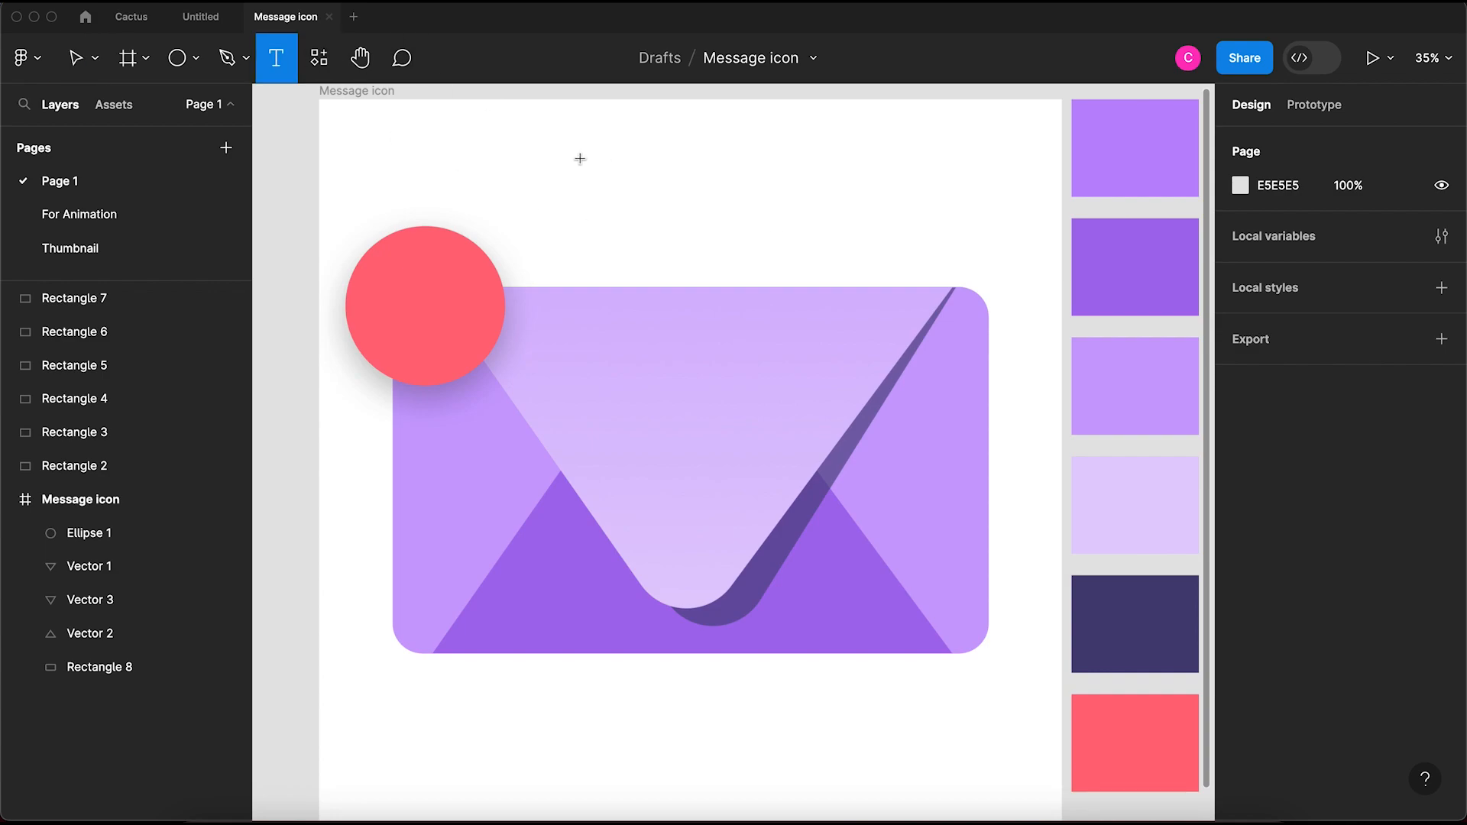
{"action": "left_click_drag", "start_coordinate": [577, 158], "coordinate": [725, 266]}
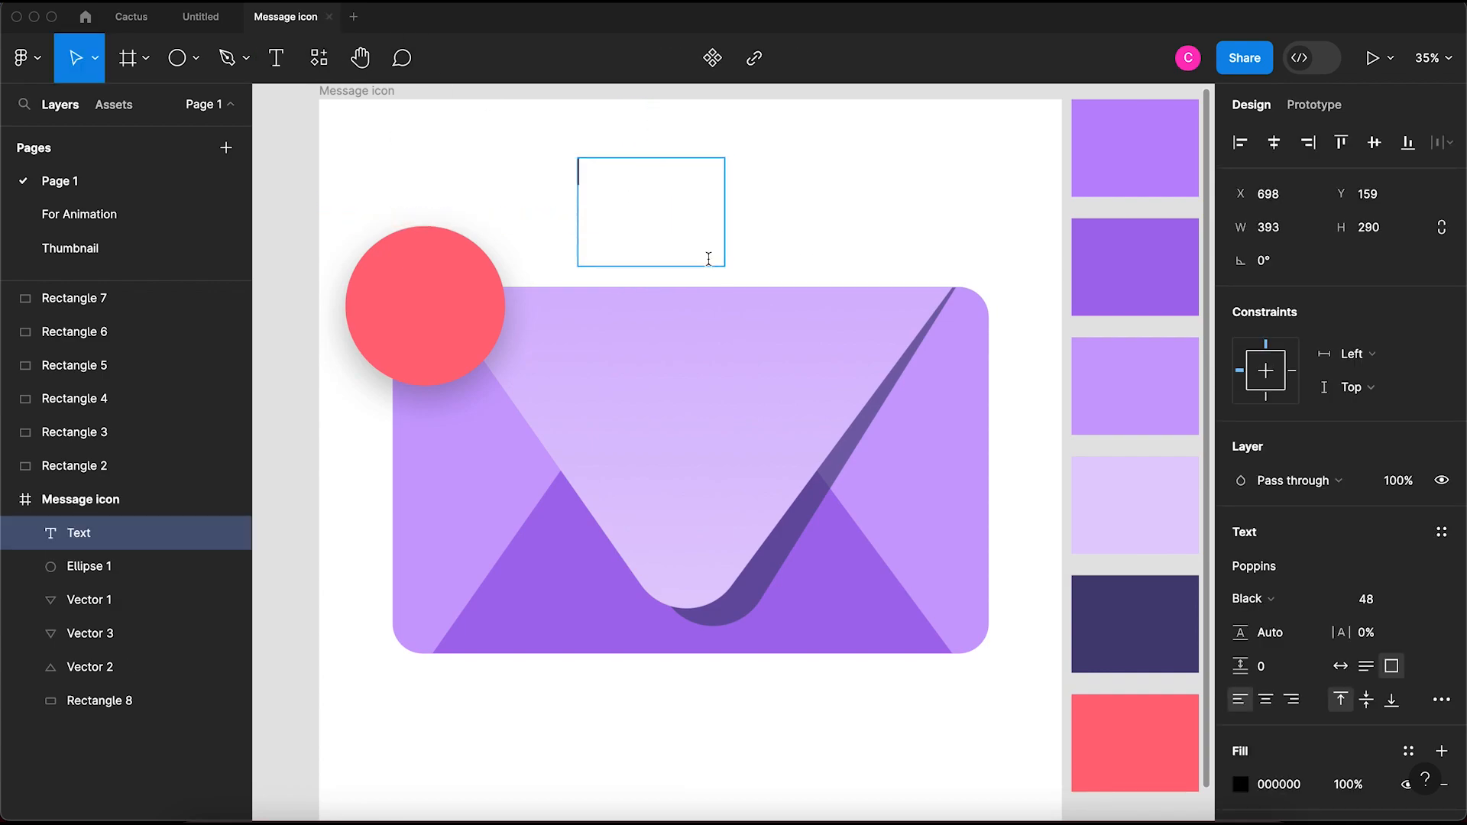
{"action": "type", "text": "3"}
{"action": "key", "text": "Escape"}
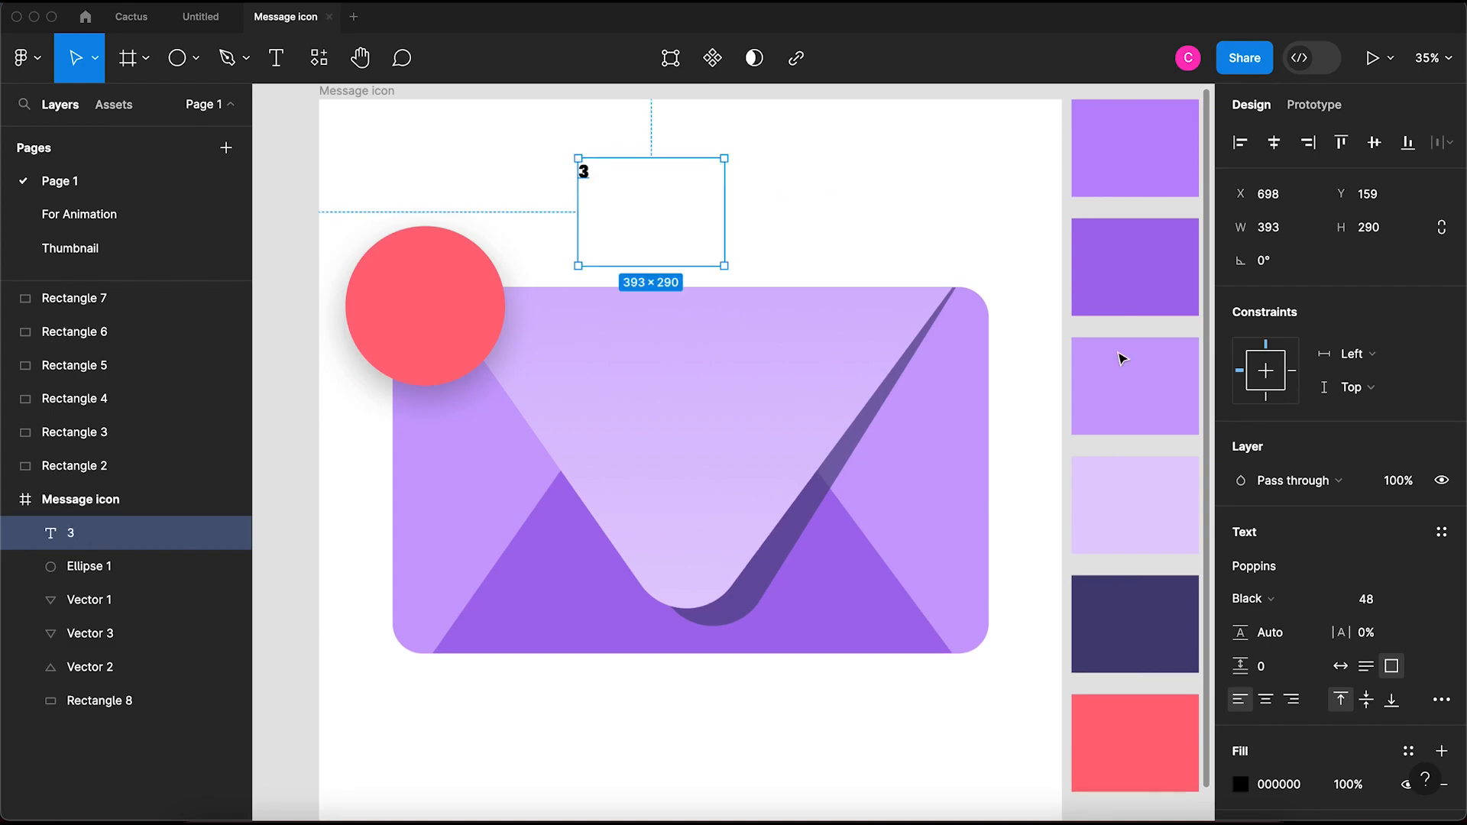
Step: Set the 3's font size to 230 and center it horizontally within its text box
{"action": "left_click", "coordinate": [1418, 599]}
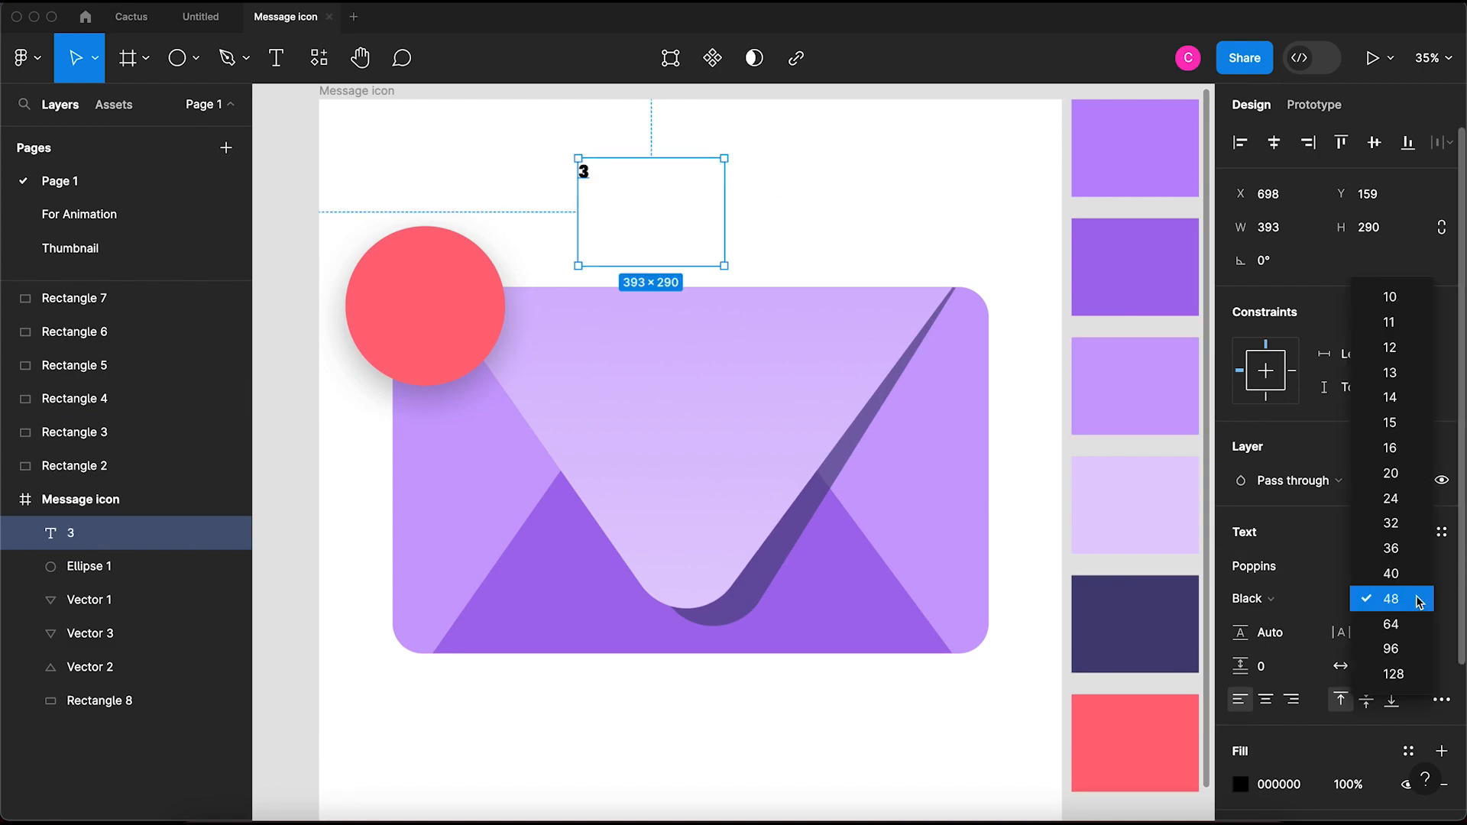
{"action": "left_click", "coordinate": [1381, 648]}
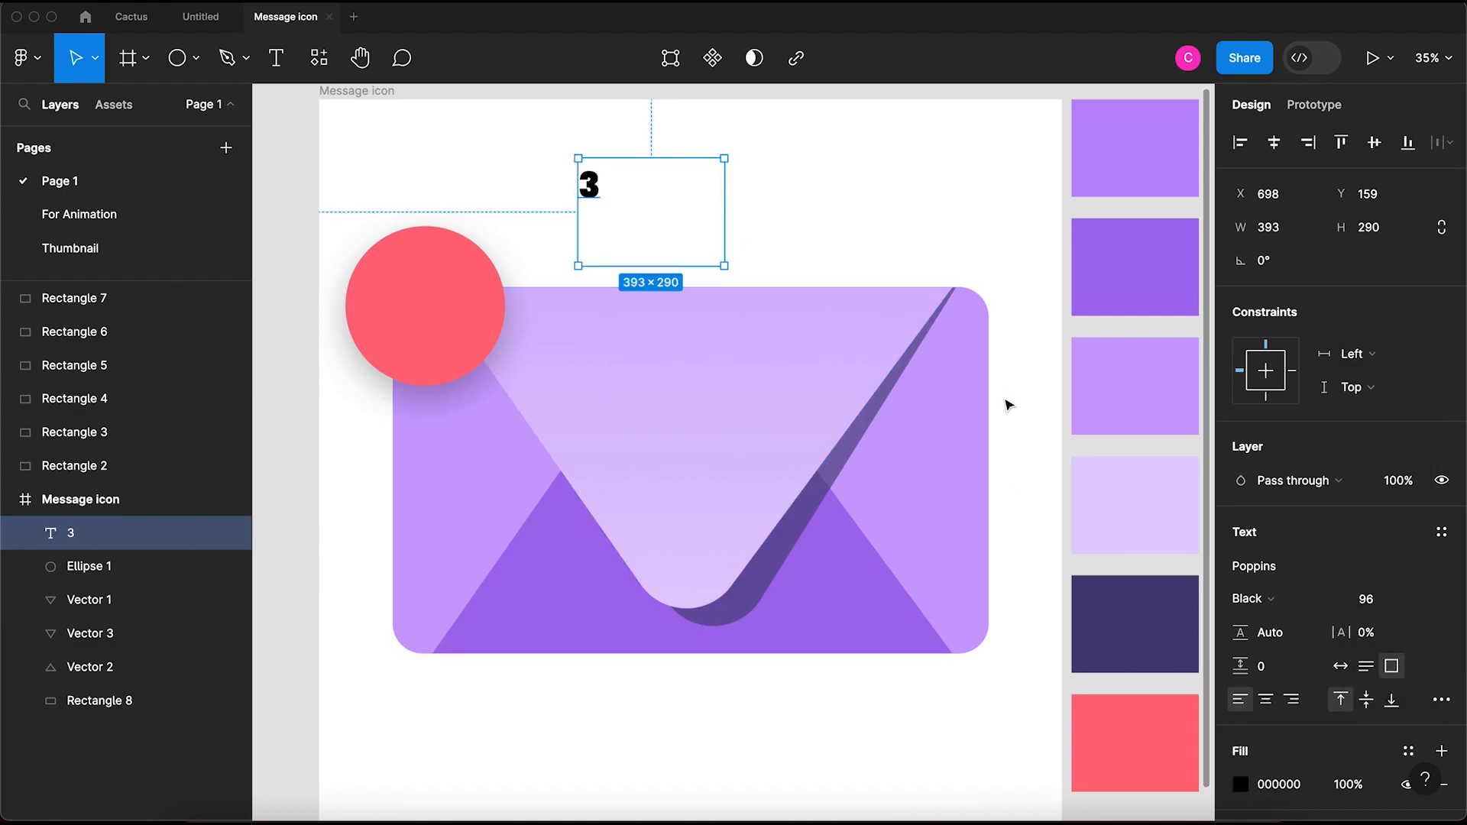
{"action": "left_click", "coordinate": [1421, 600]}
{"action": "left_click", "coordinate": [1408, 631]}
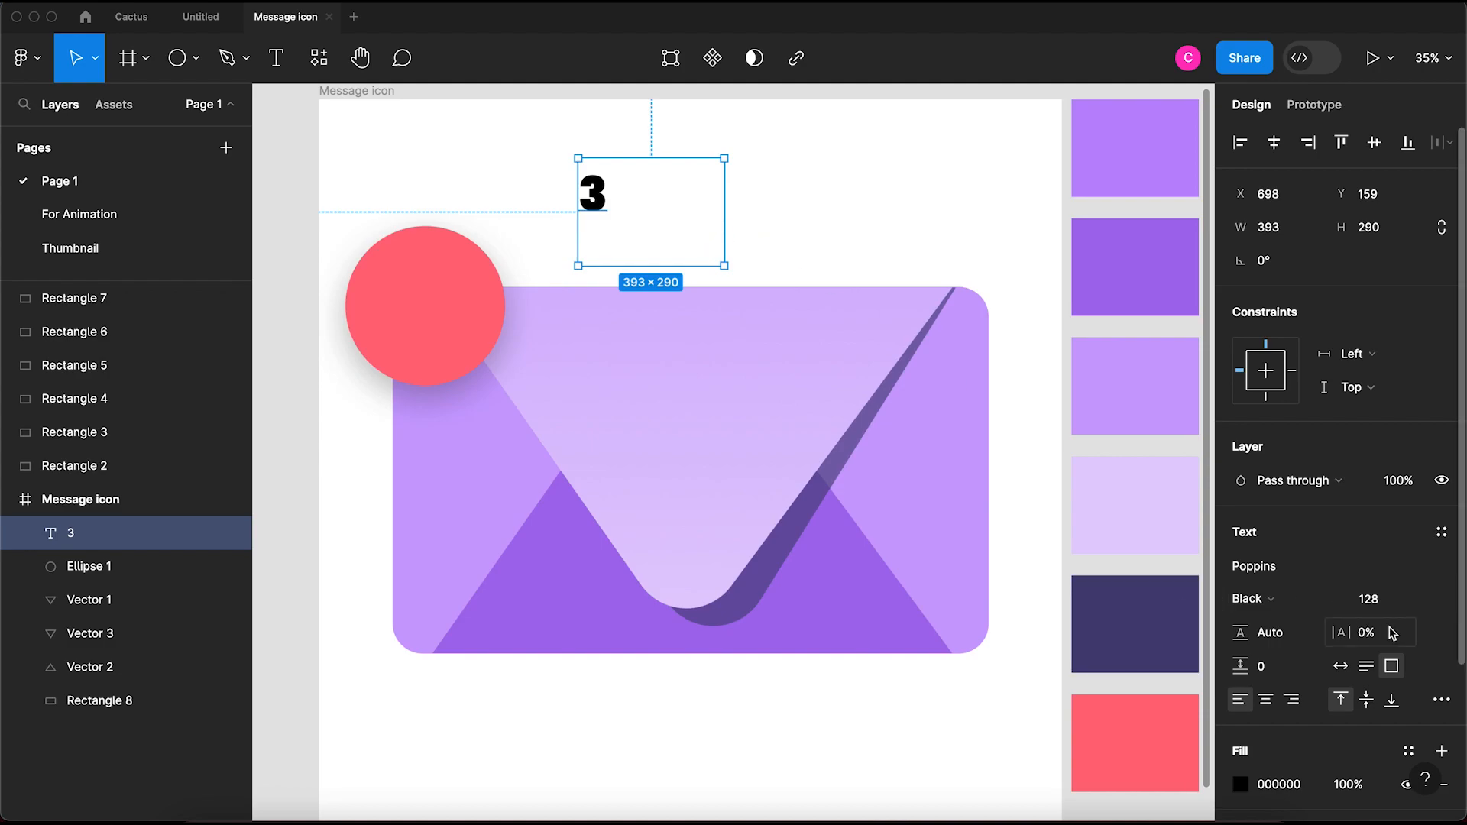
{"action": "left_click", "coordinate": [1380, 607]}
{"action": "type", "text": "230"}
{"action": "key", "text": "Return"}
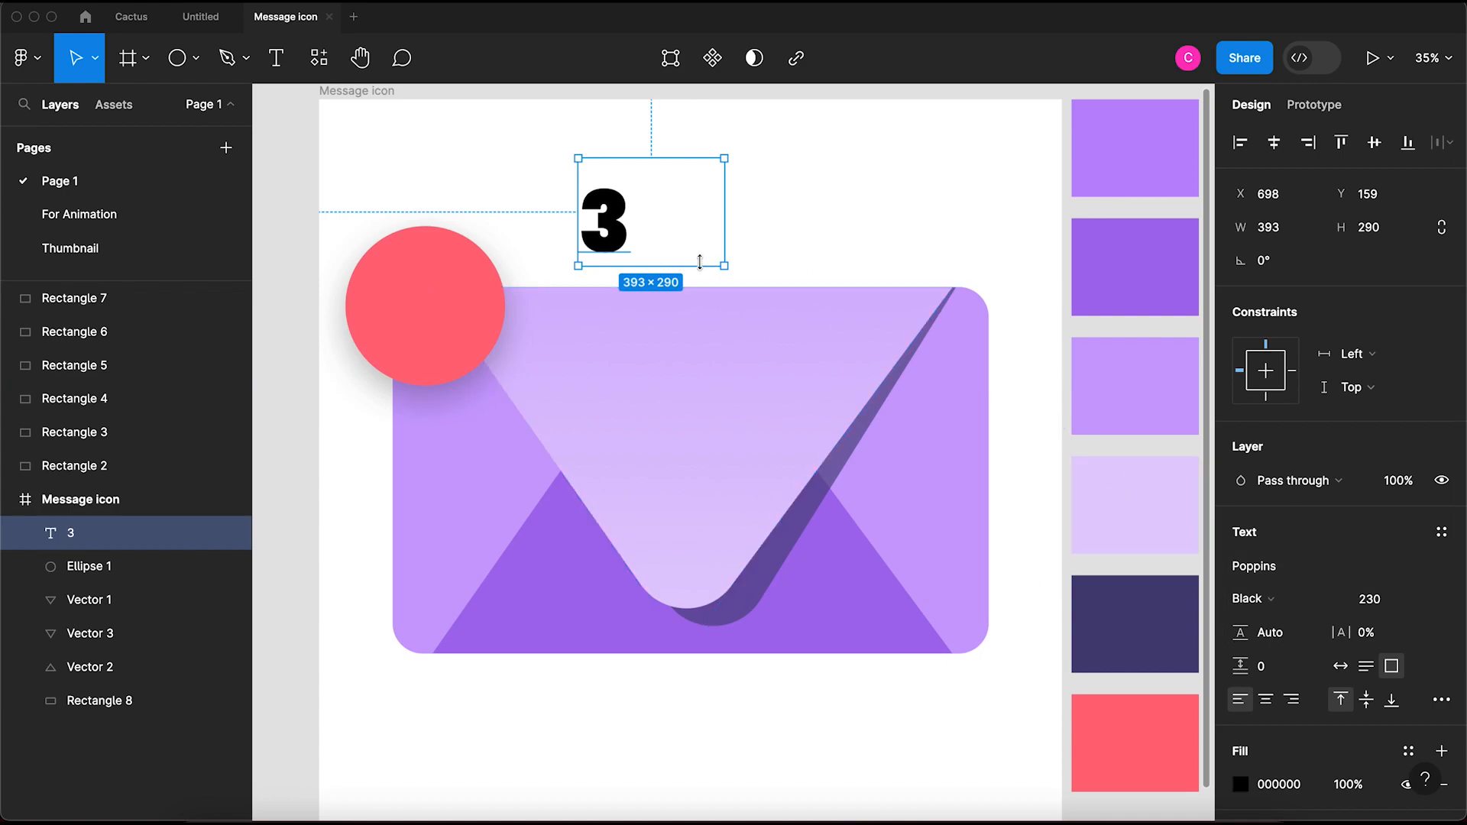
{"action": "left_click", "coordinate": [1265, 699]}
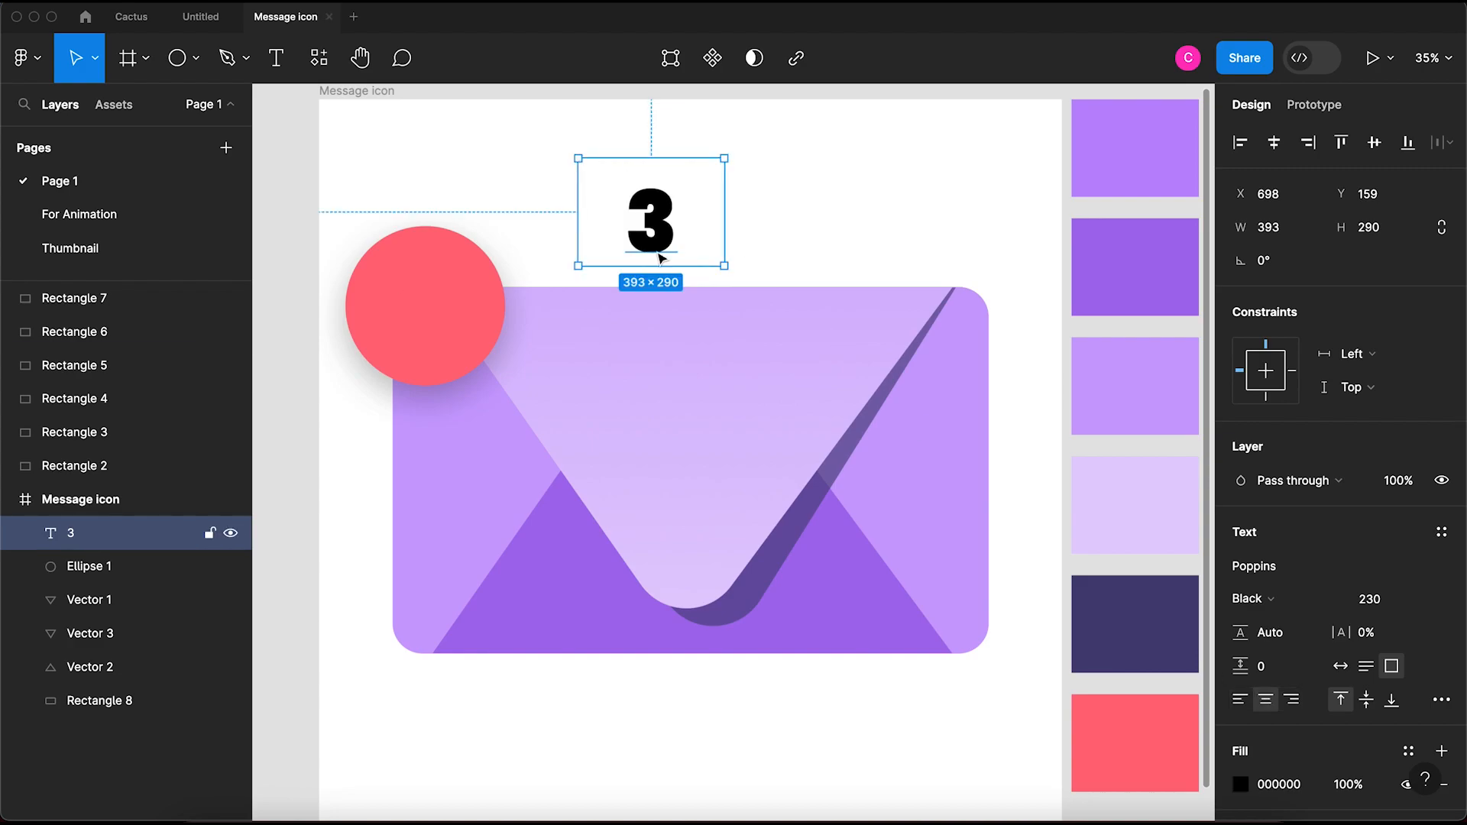
Step: Position the 3 on the red circle at font size 300, extending its text box to about 395 high
{"action": "left_click_drag", "start_coordinate": [659, 246], "coordinate": [434, 331]}
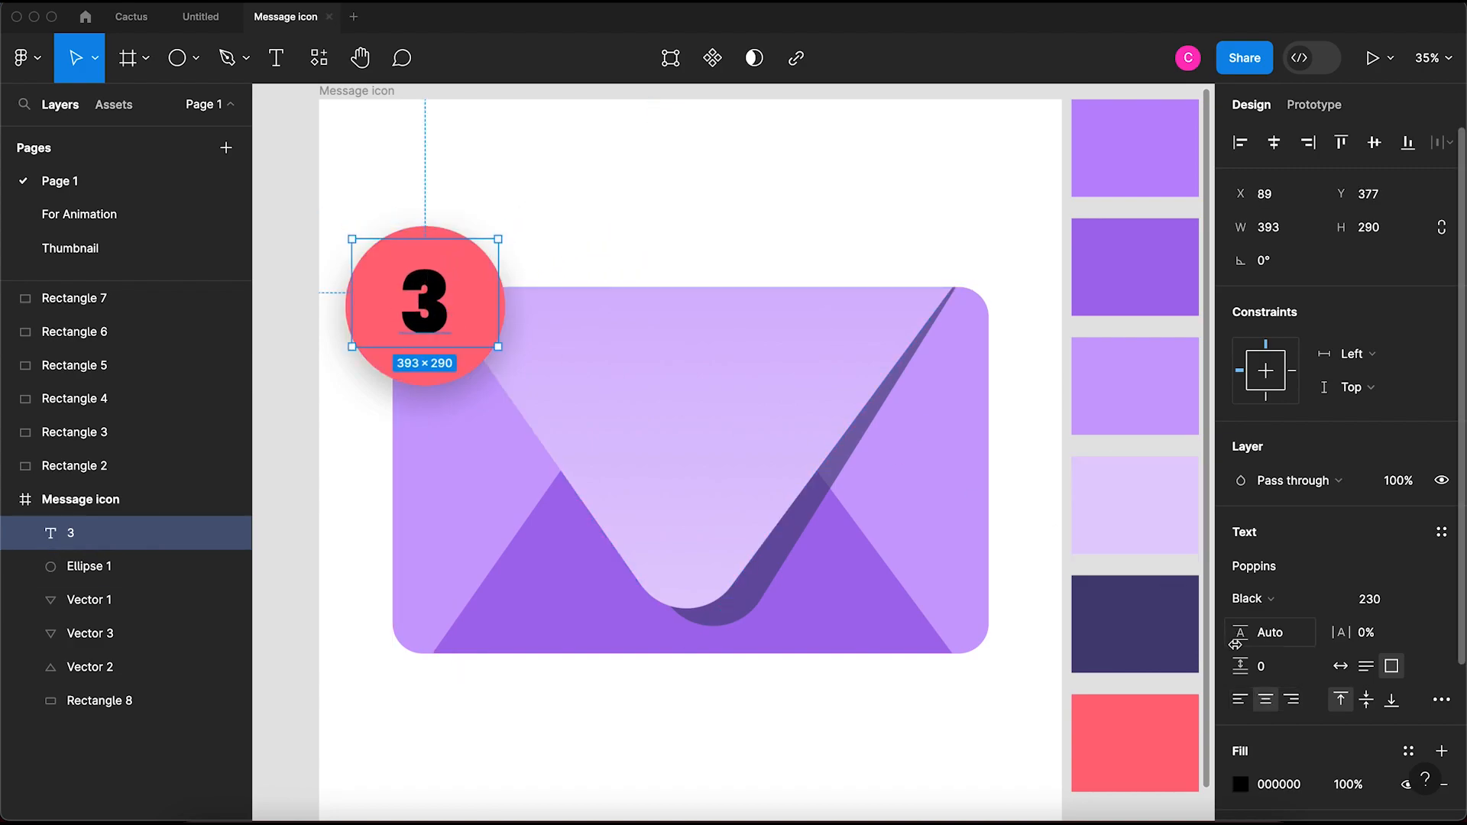
{"action": "left_click", "coordinate": [1385, 604]}
{"action": "type", "text": "2"}
{"action": "key", "text": "Return"}
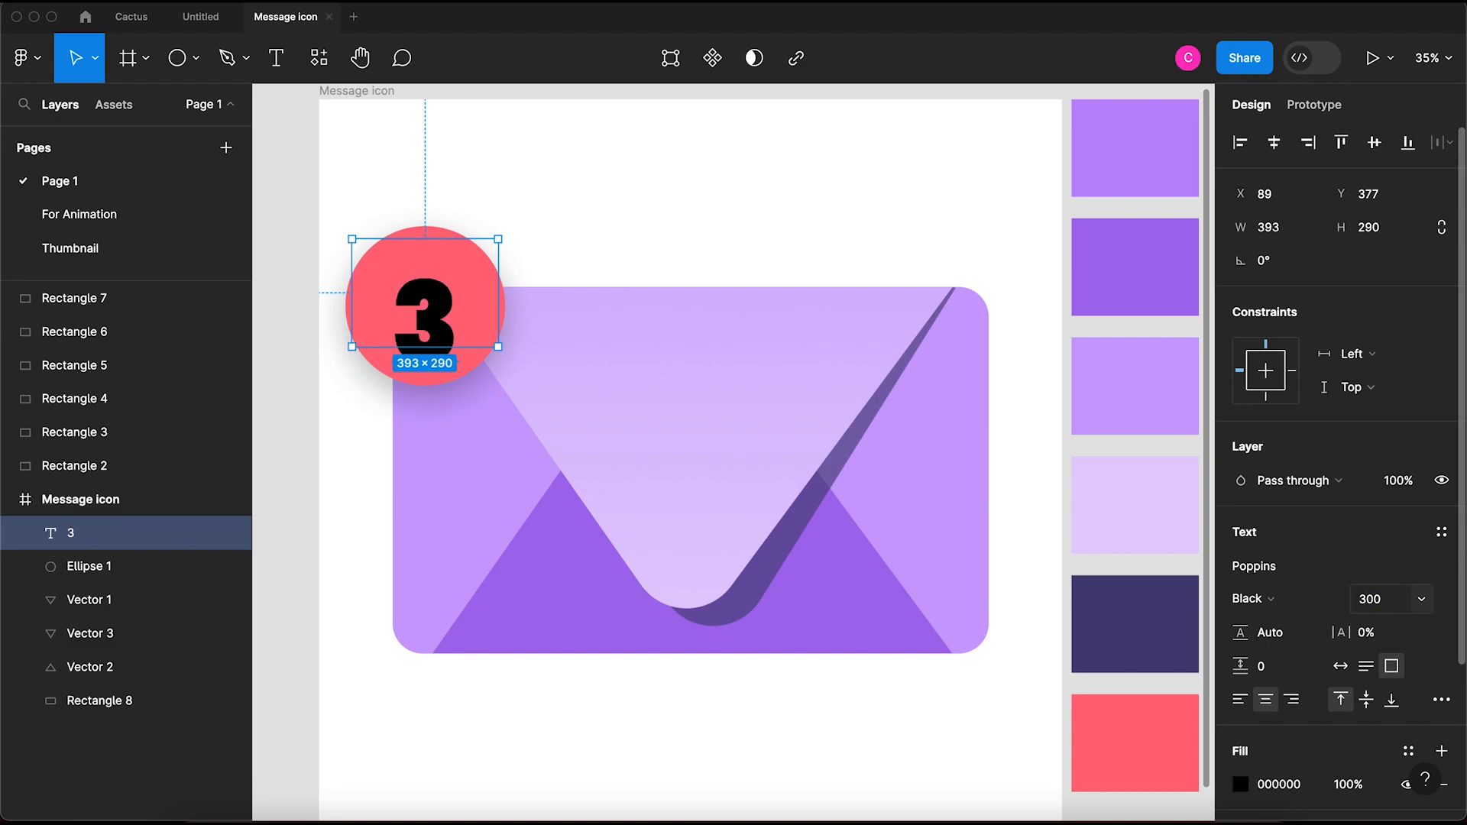
{"action": "left_click_drag", "start_coordinate": [457, 347], "coordinate": [457, 382]}
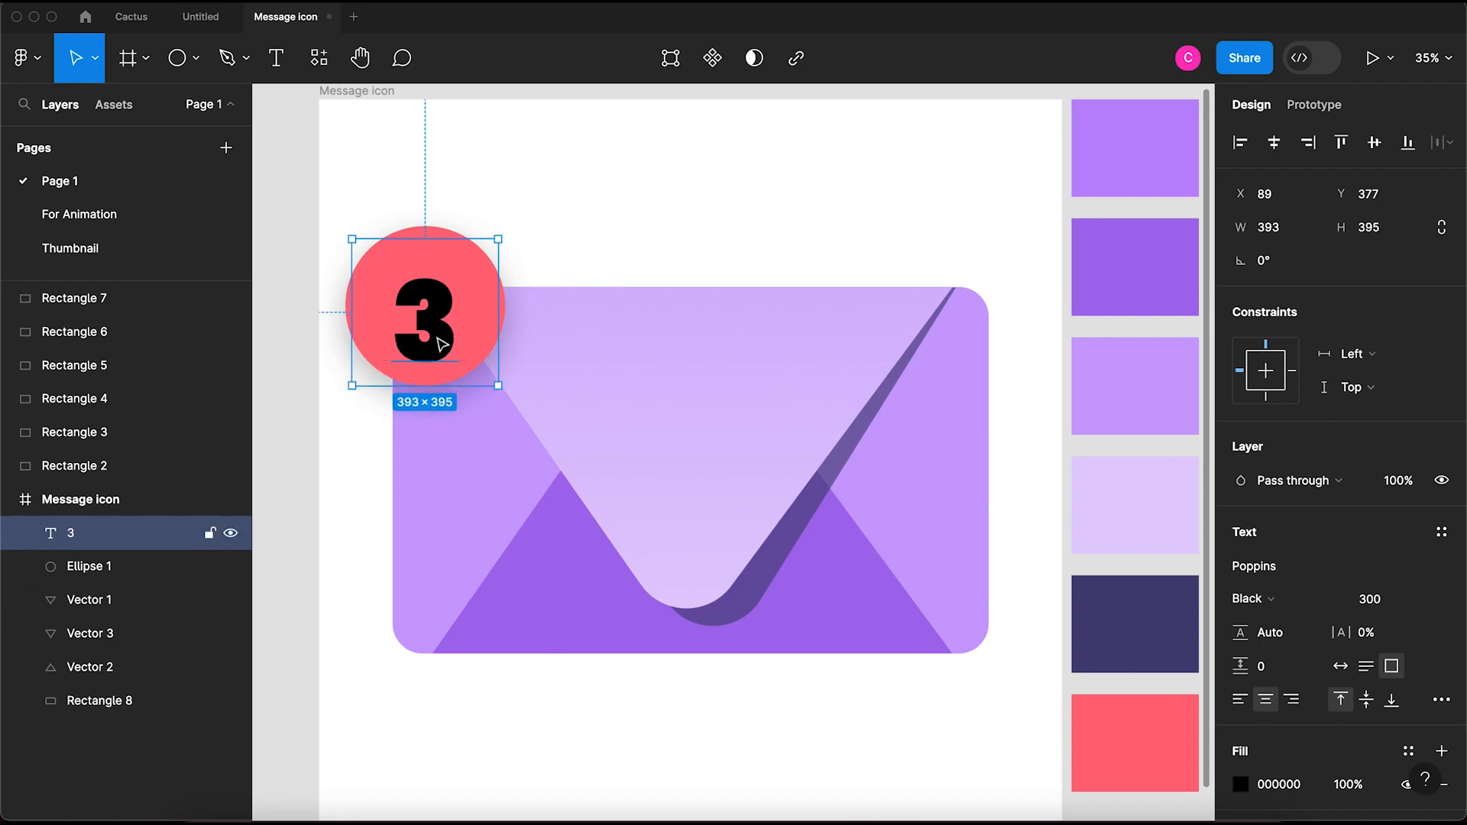
{"action": "left_click_drag", "start_coordinate": [432, 325], "coordinate": [432, 318]}
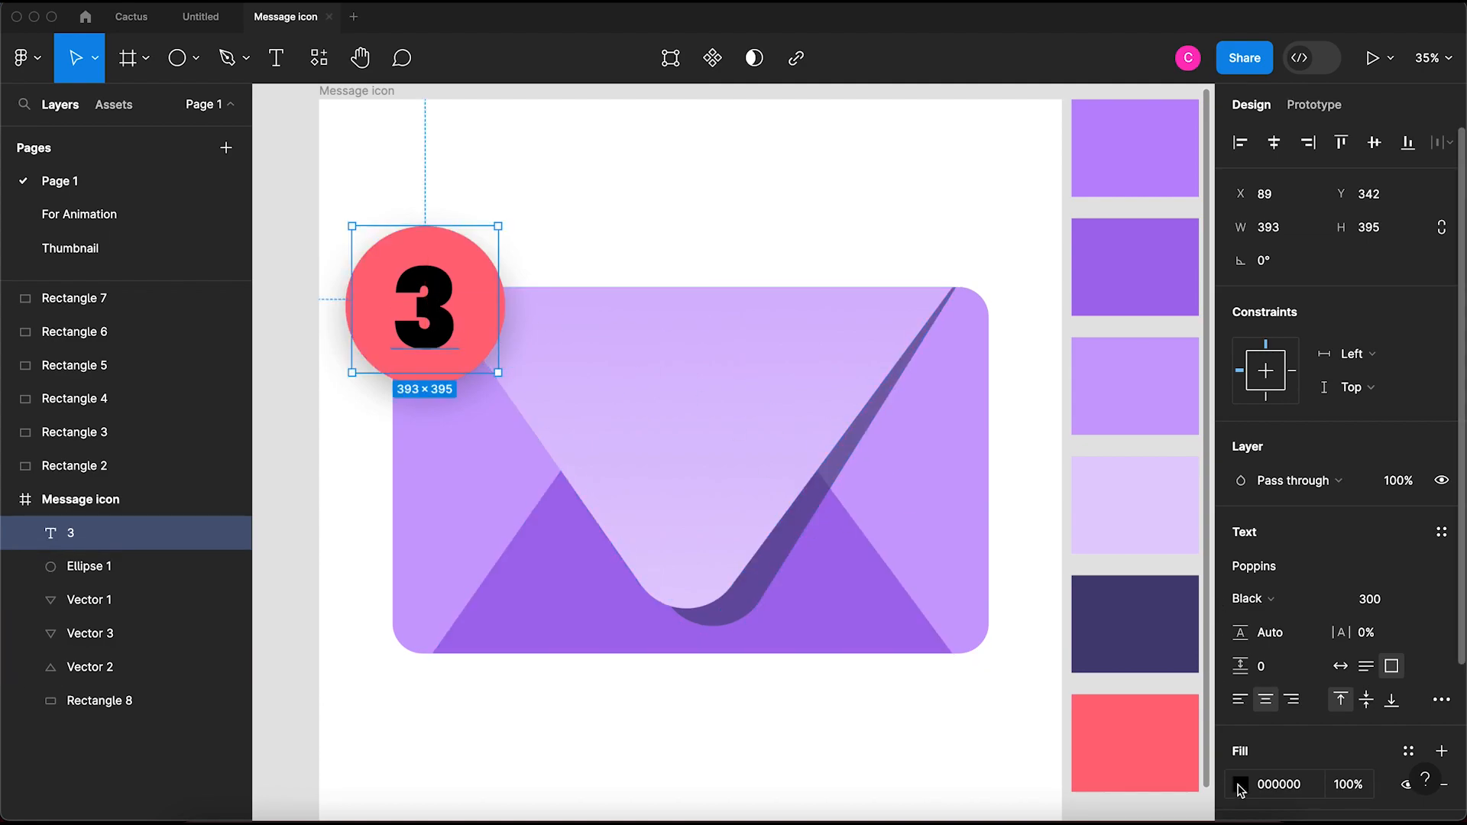
Step: Fill the 3 with white FFFFFF and convert the text to outlines
{"action": "left_click", "coordinate": [1241, 785]}
{"action": "type", "text": "ffffff"}
{"action": "key", "text": "Return"}
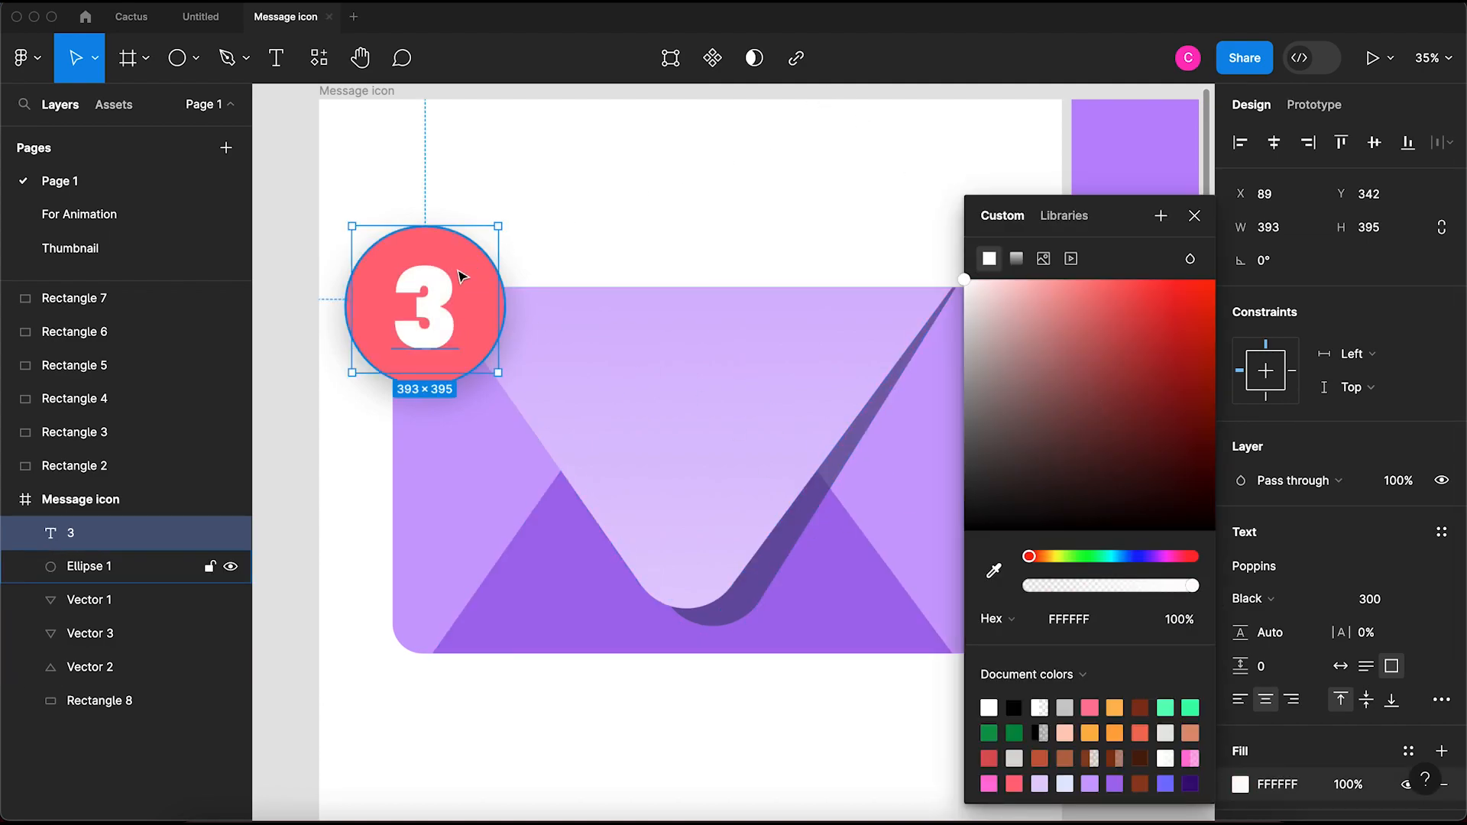
{"action": "right_click", "coordinate": [430, 272]}
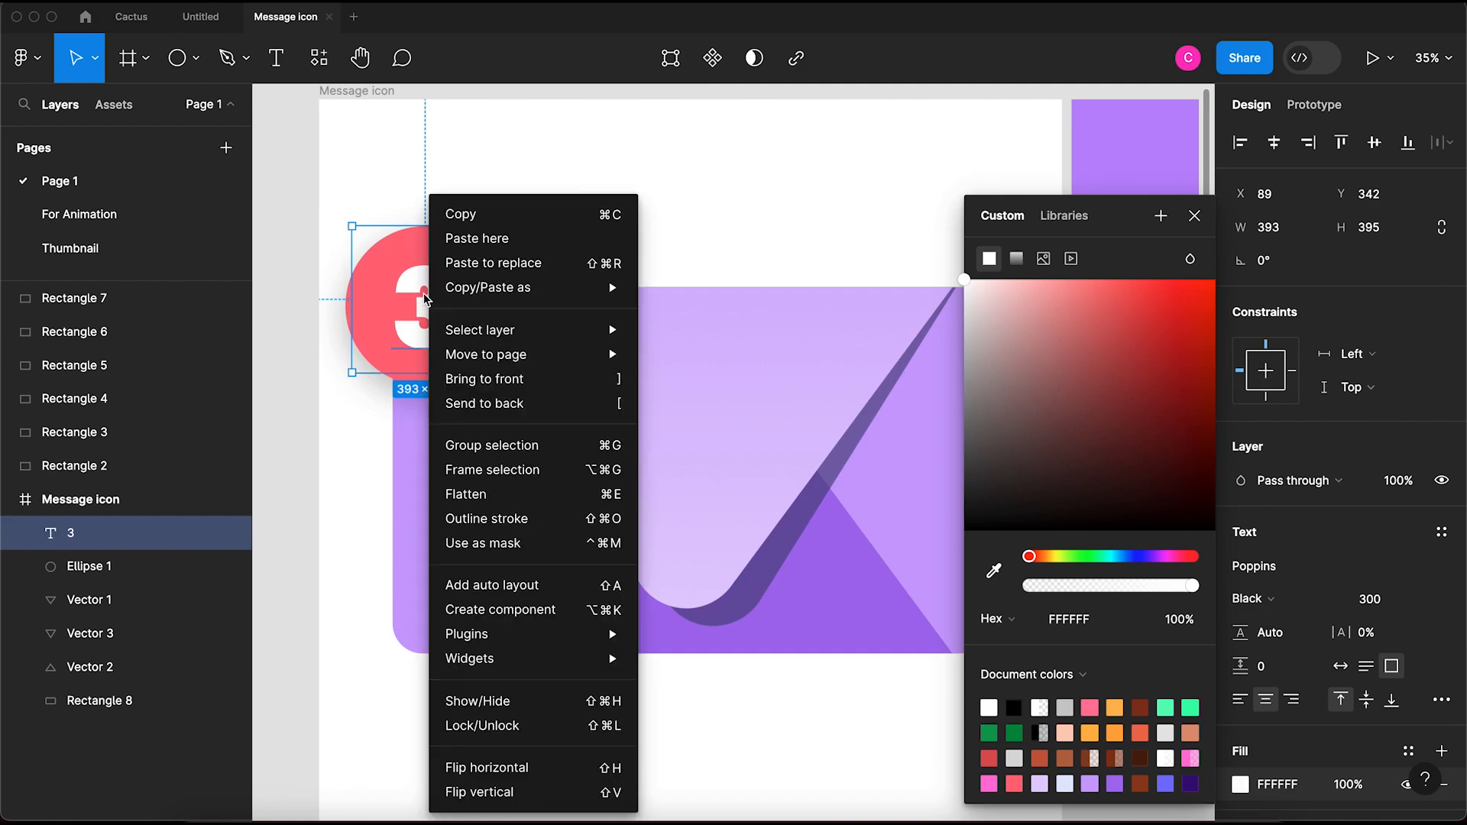
{"action": "left_click", "coordinate": [491, 518]}
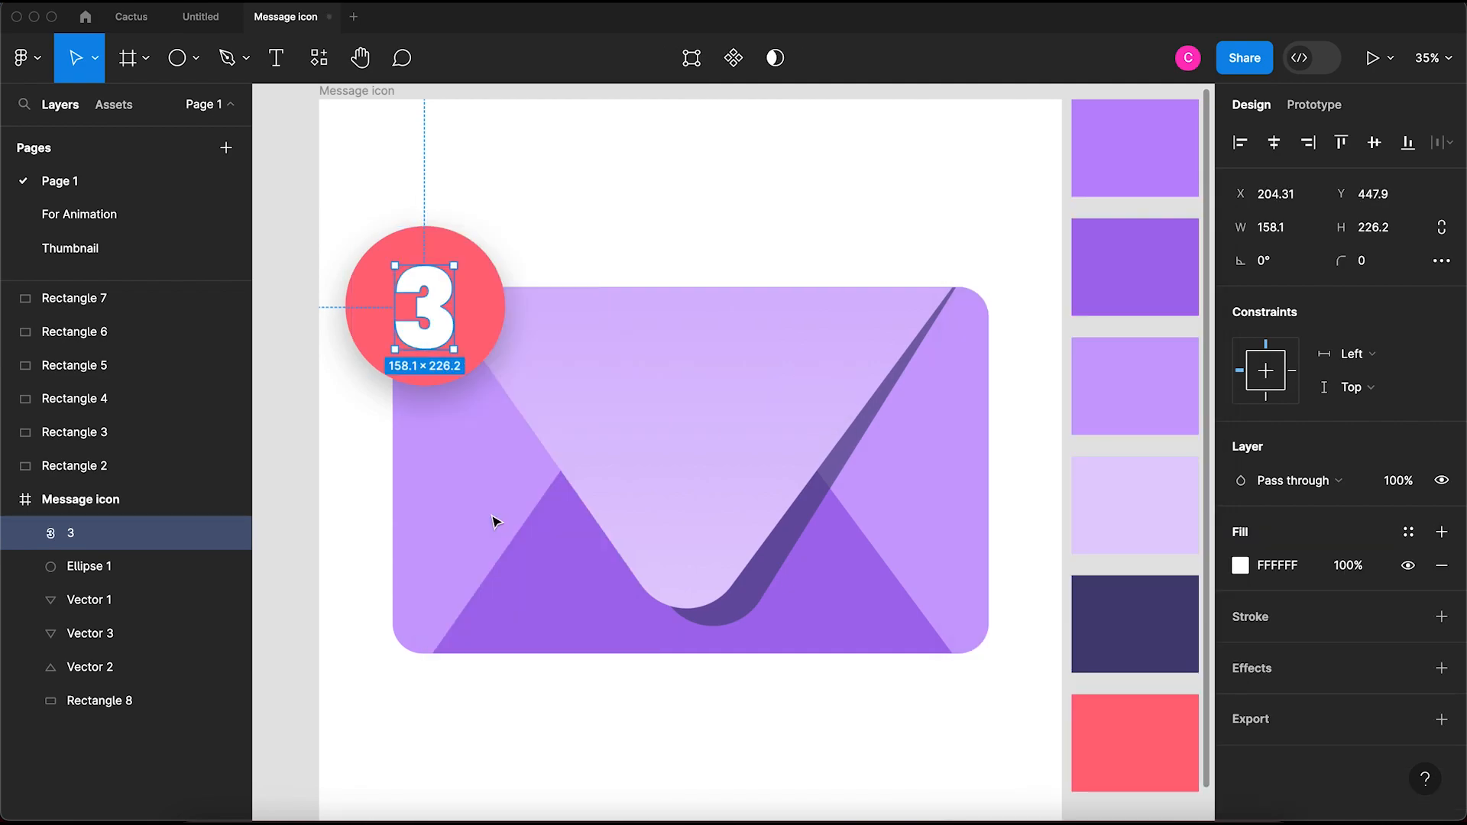
Step: Align the outlined 3 to the center of the red circle
{"action": "left_click", "coordinate": [489, 307], "text": "shift"}
{"action": "left_click", "coordinate": [1385, 149]}
{"action": "left_click", "coordinate": [869, 210]}
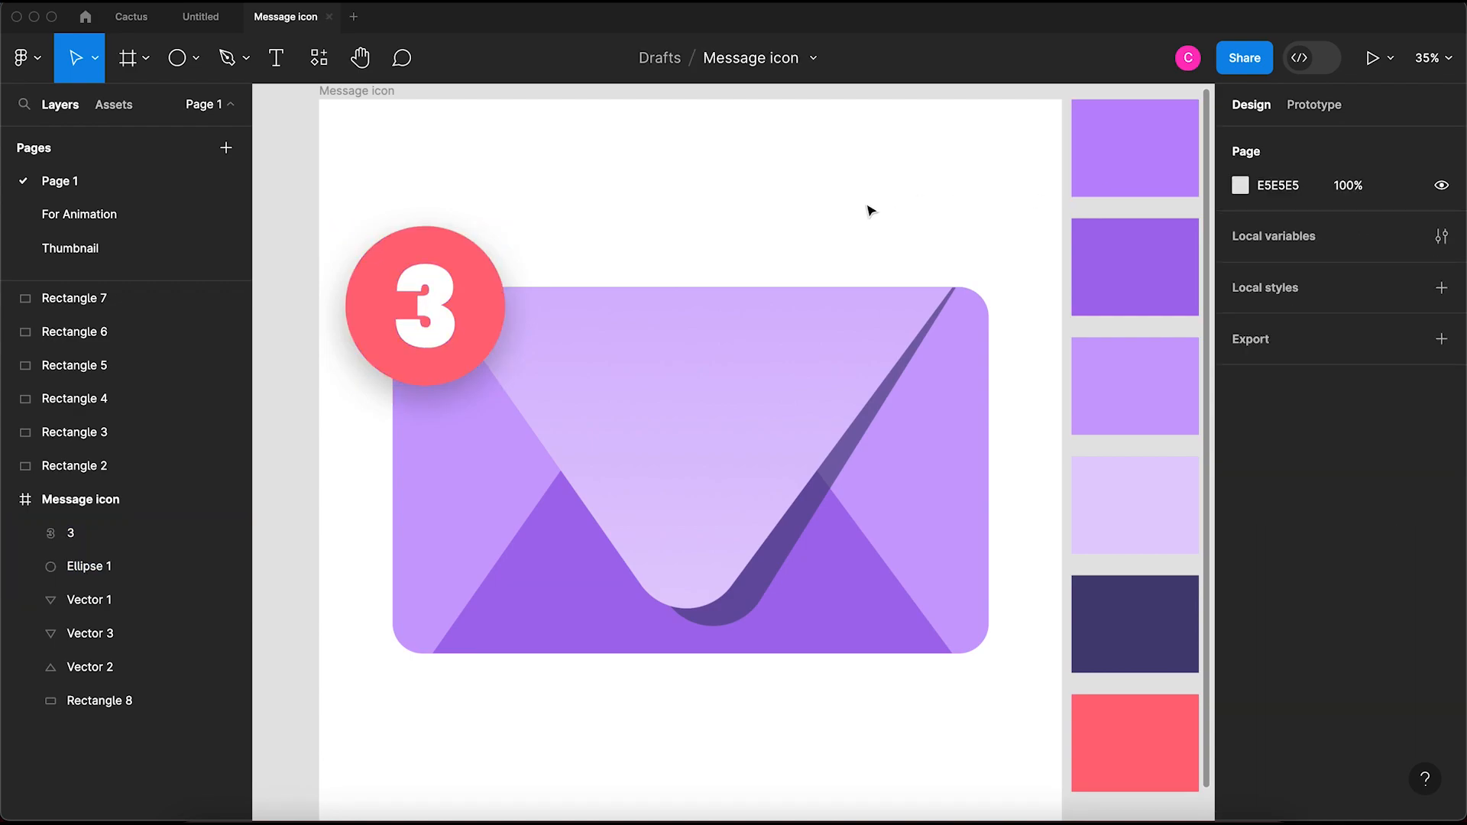
Step: Add an inner shadow effect with a blur of 100 to the red circle
{"action": "left_click", "coordinate": [495, 309]}
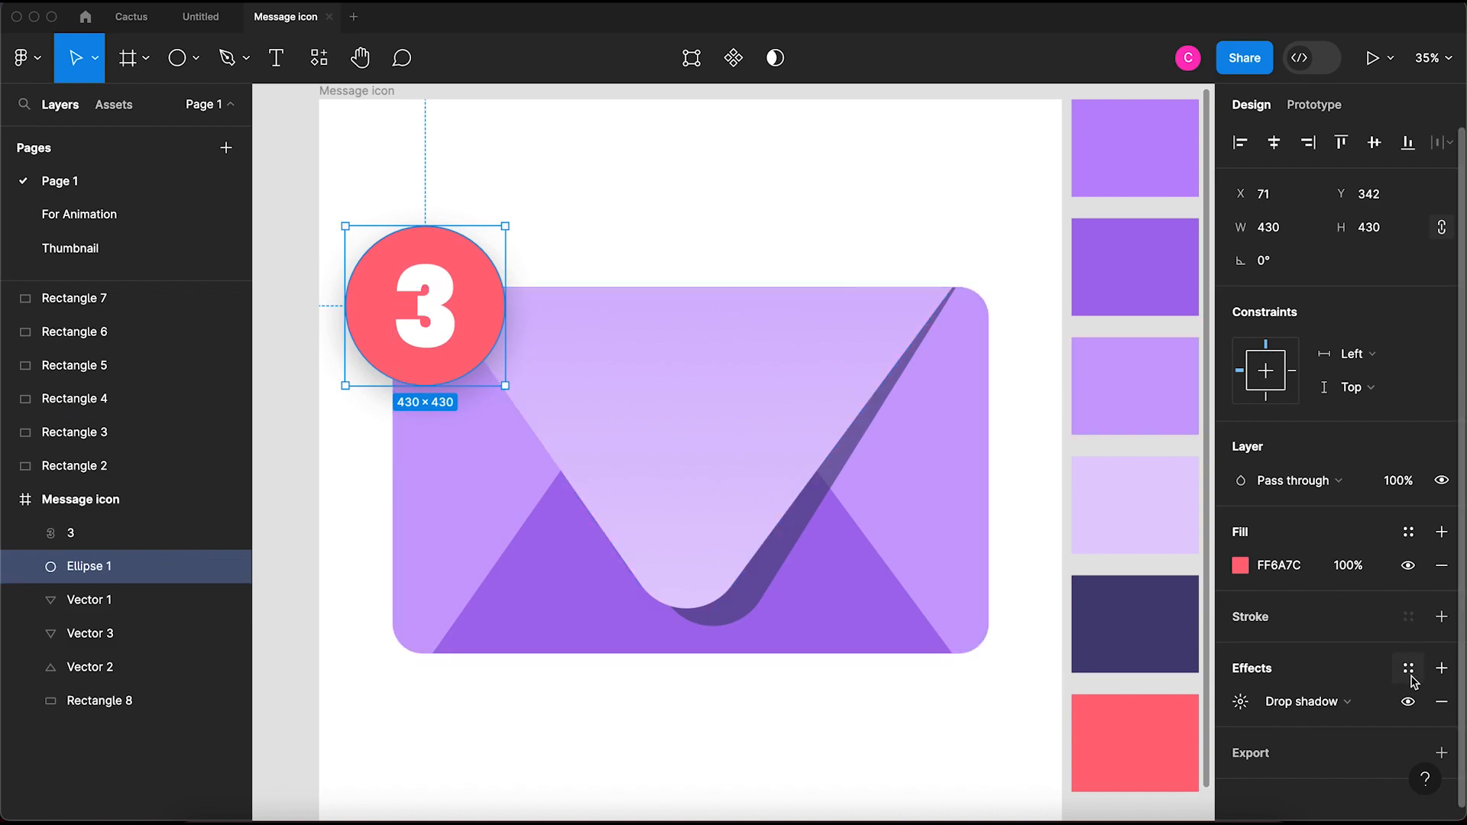
{"action": "left_click", "coordinate": [1442, 669]}
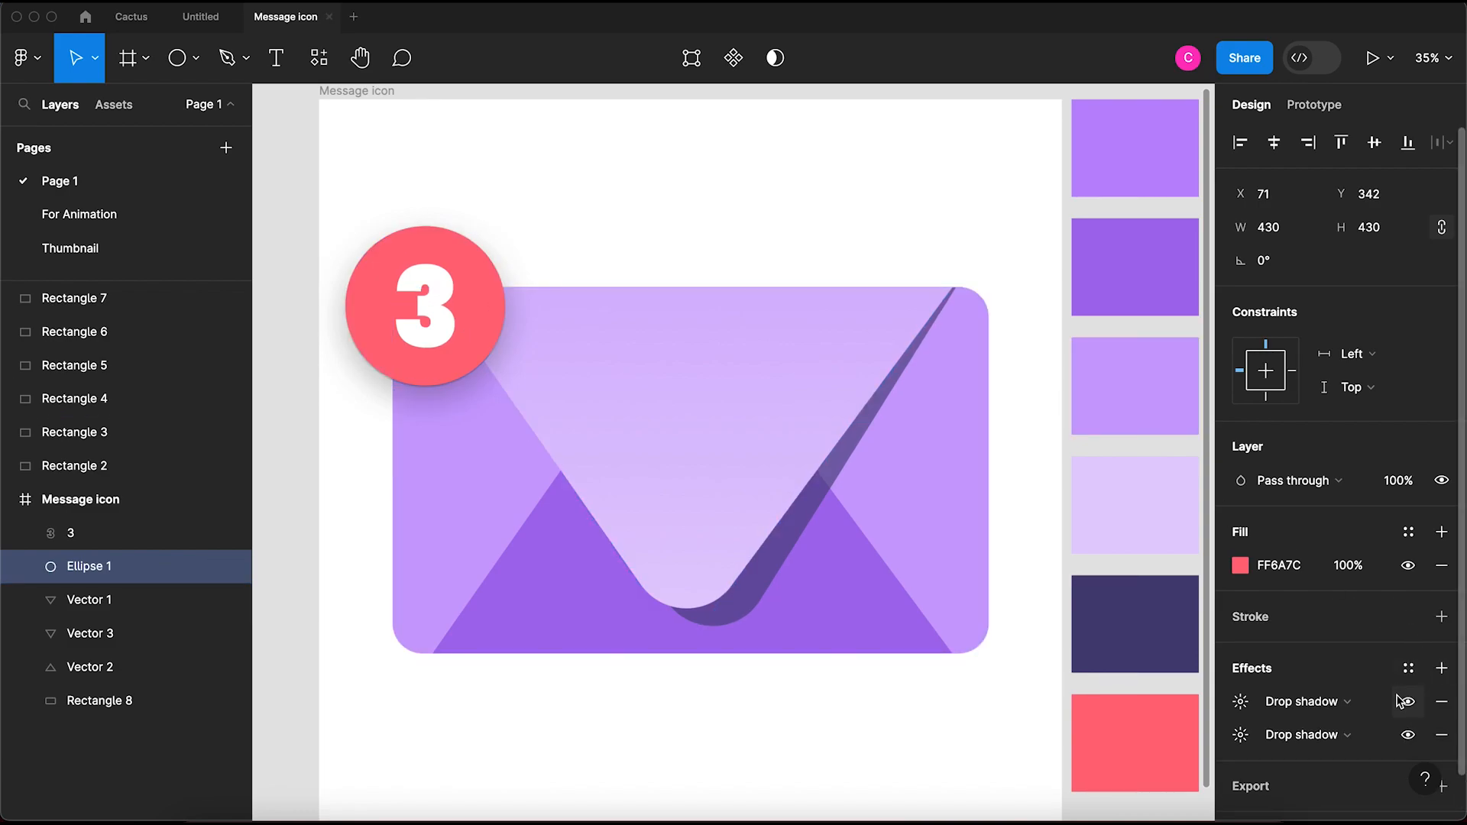
{"action": "left_click", "coordinate": [1333, 703]}
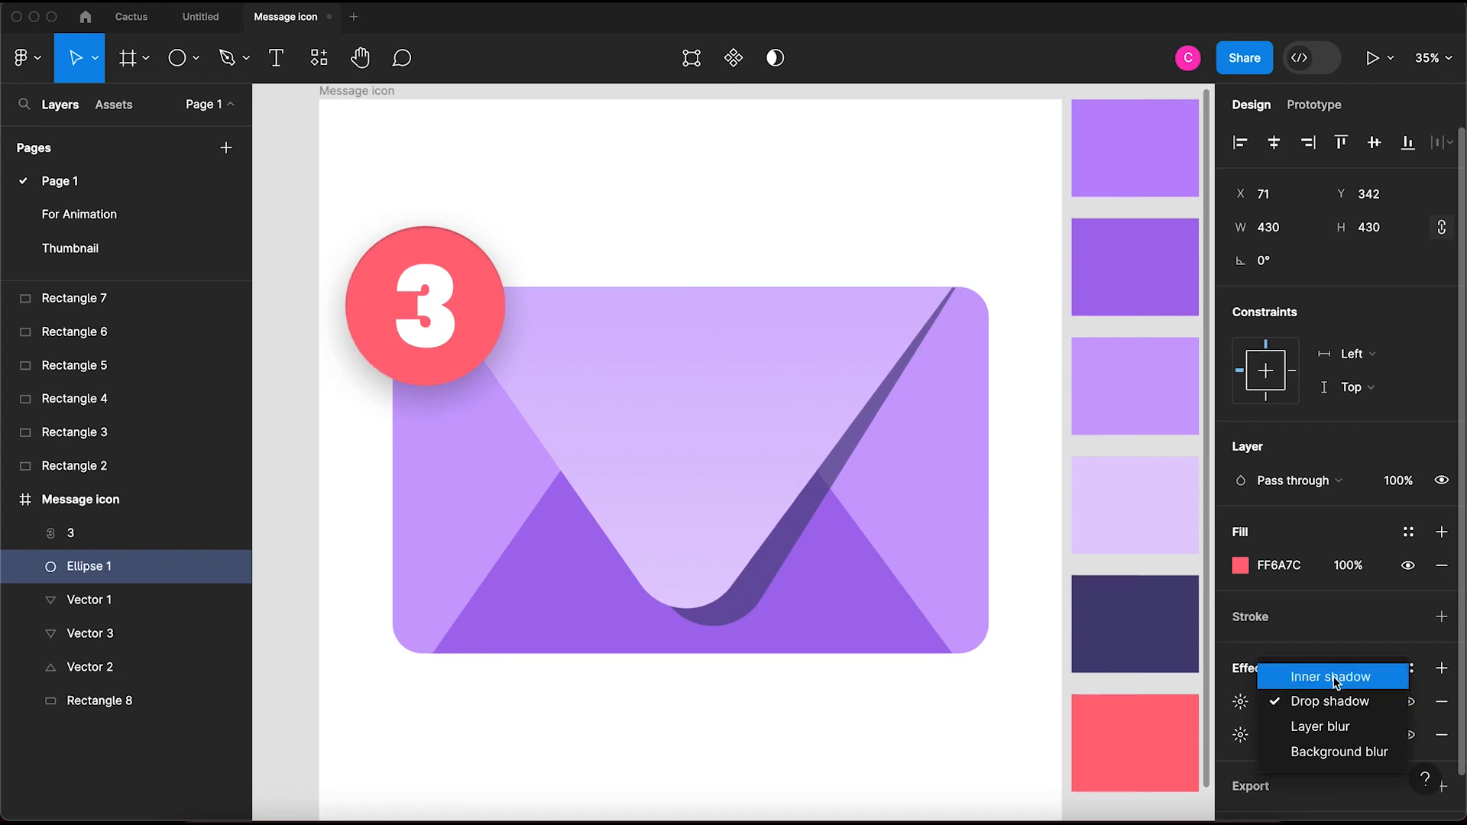
{"action": "left_click", "coordinate": [1334, 679]}
{"action": "left_click", "coordinate": [1241, 703]}
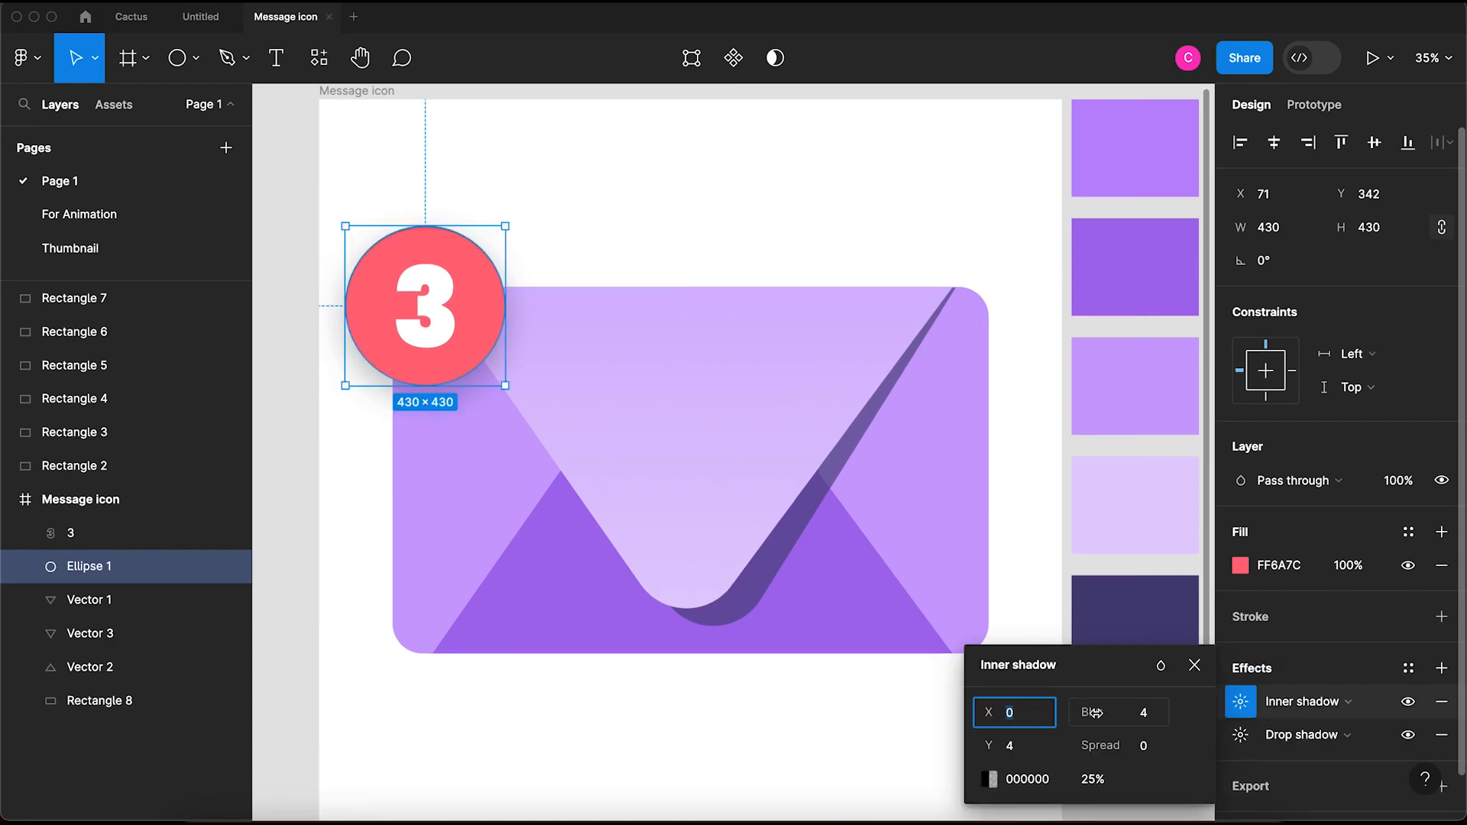
{"action": "left_click", "coordinate": [1160, 715]}
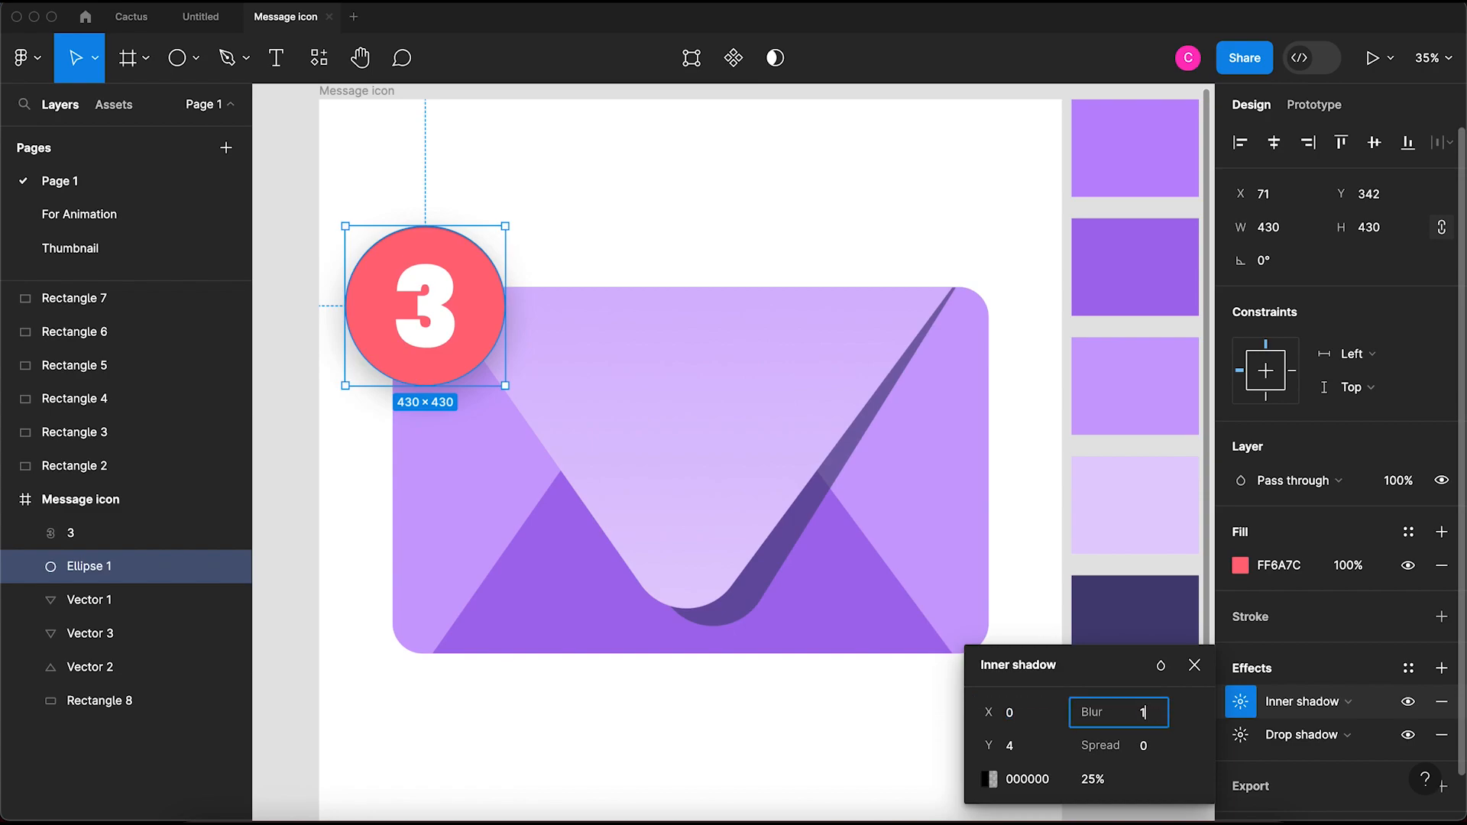
{"action": "key", "text": "Return"}
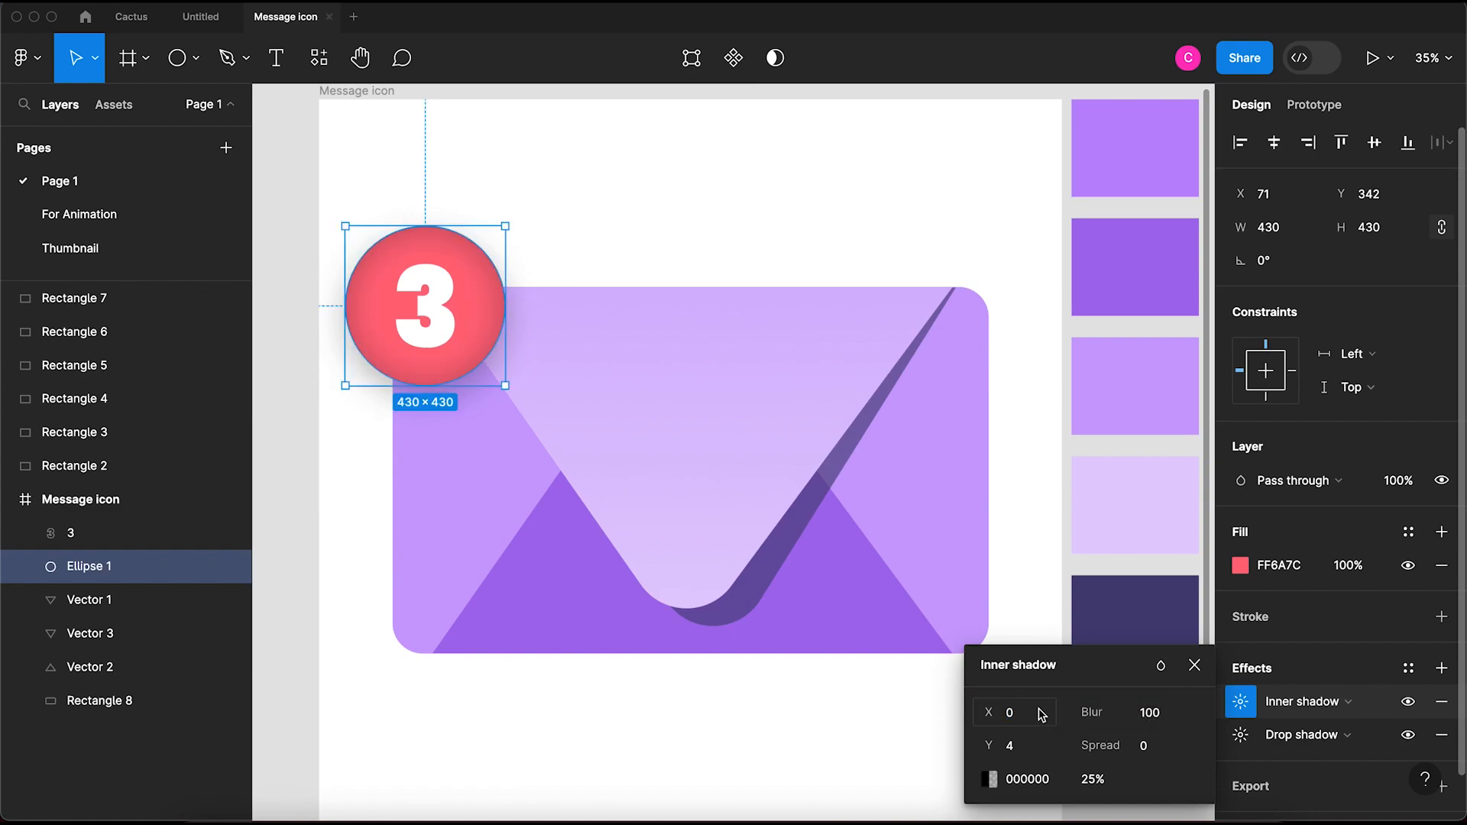
Step: Change the circle's inner shadow color to FFFFFF and increase its opacity
{"action": "left_click", "coordinate": [989, 778]}
{"action": "left_click_drag", "start_coordinate": [873, 389], "coordinate": [579, 162]}
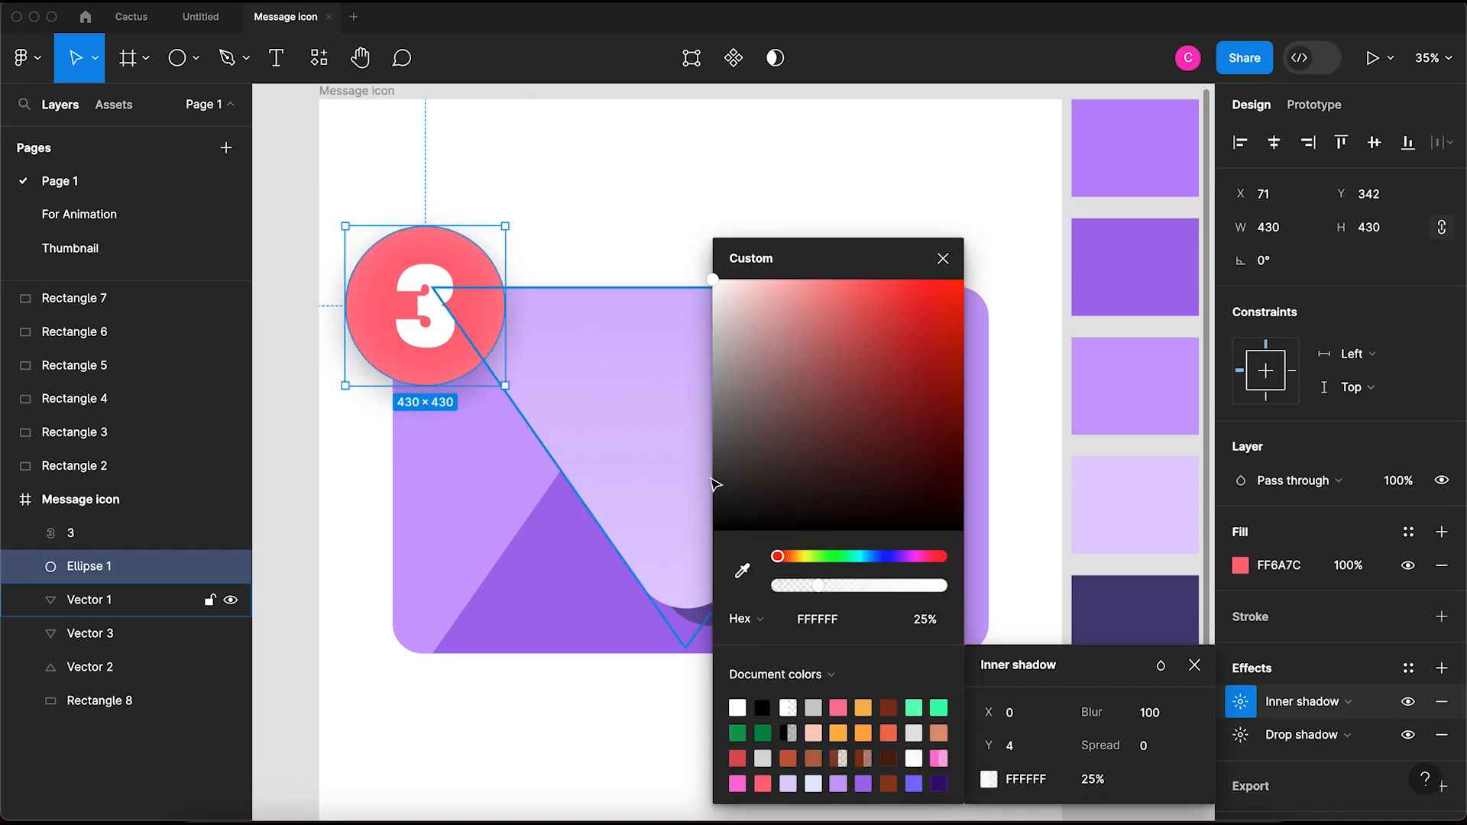
{"action": "left_click_drag", "start_coordinate": [833, 588], "coordinate": [864, 598]}
{"action": "left_click", "coordinate": [662, 144]}
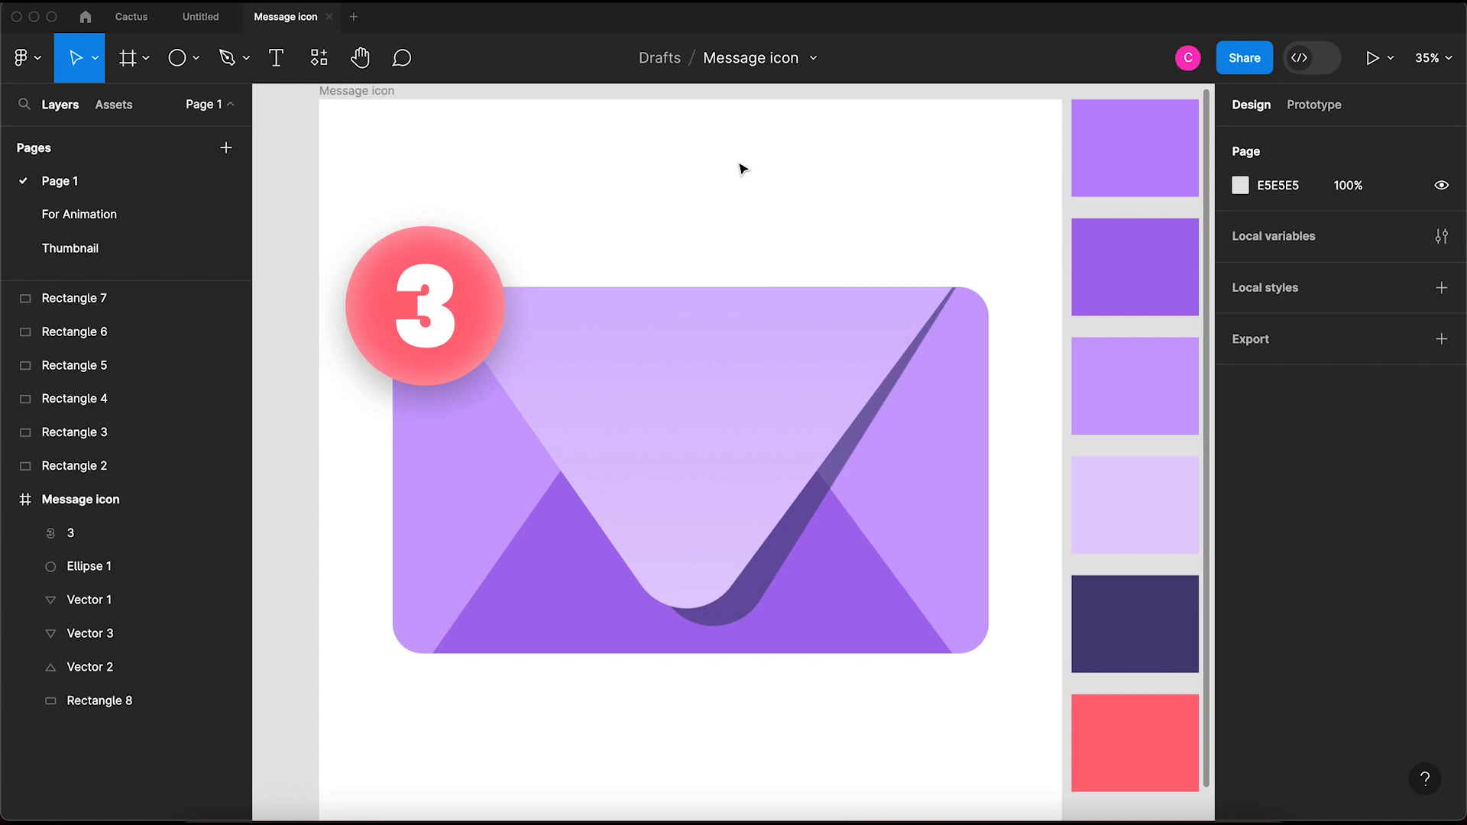
Step: Duplicate the dark purple bottom triangle slightly to the right at about X 344 and fill the copy with 453A52
{"action": "left_click", "coordinate": [858, 606]}
{"action": "left_click_drag", "start_coordinate": [819, 609], "coordinate": [825, 607], "text": "alt"}
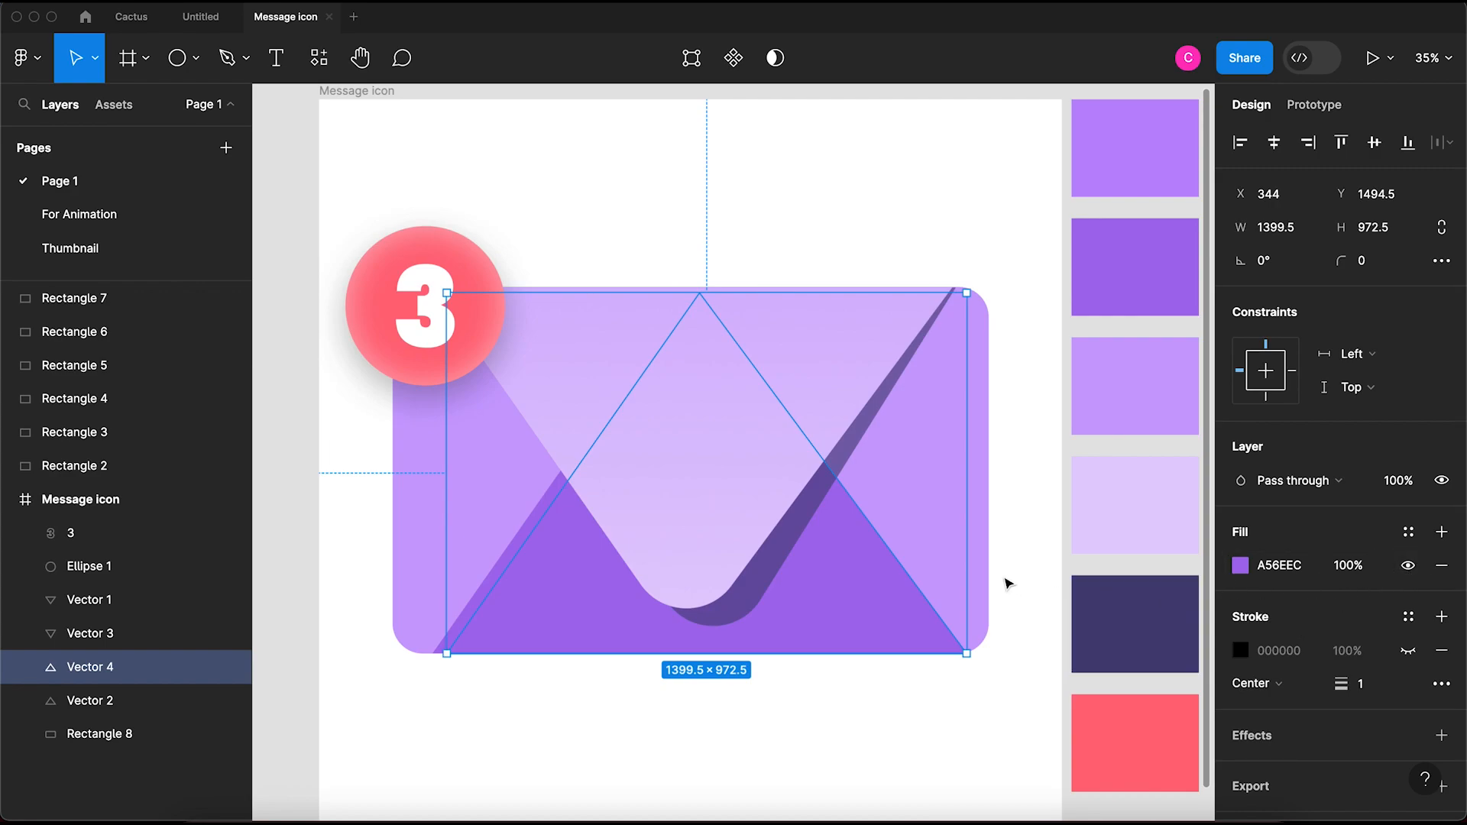
{"action": "left_click", "coordinate": [1241, 565]}
{"action": "left_click", "coordinate": [1042, 462]}
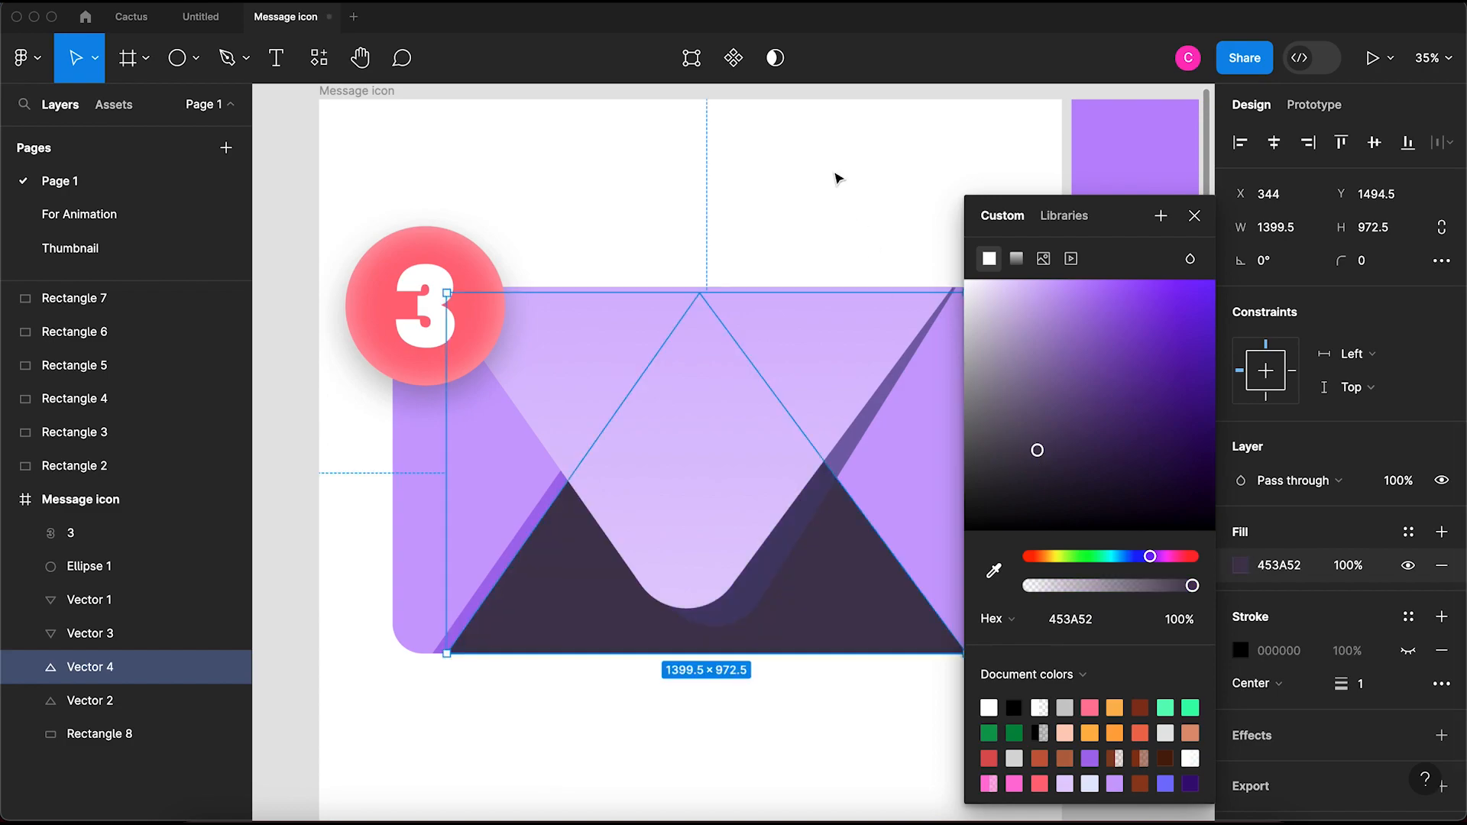
{"action": "left_click", "coordinate": [838, 177]}
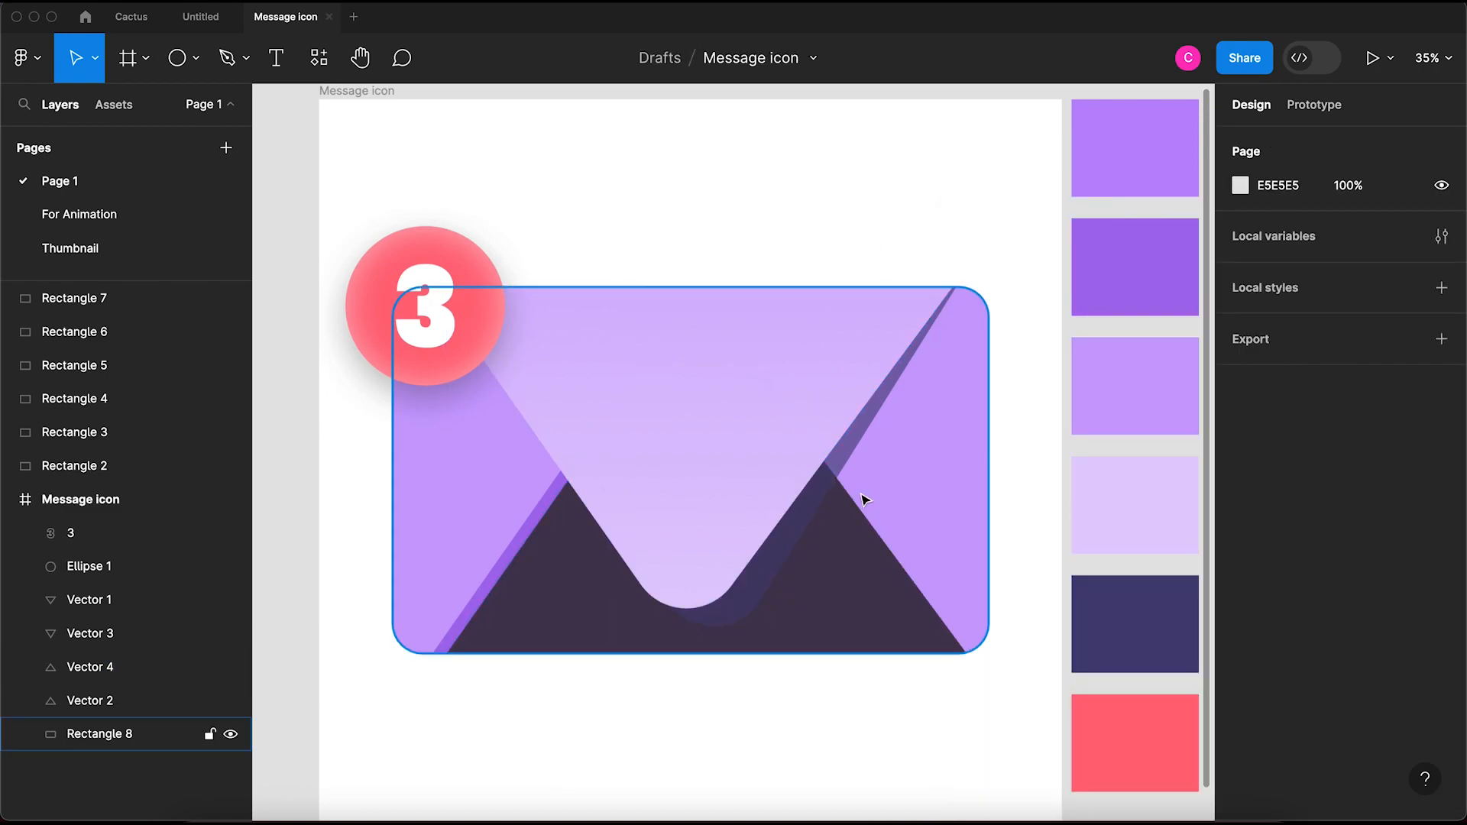
Step: Copy the flap shadow's properties and paste them onto the dark bottom triangle copy
{"action": "left_click", "coordinate": [860, 456]}
{"action": "right_click", "coordinate": [860, 456]}
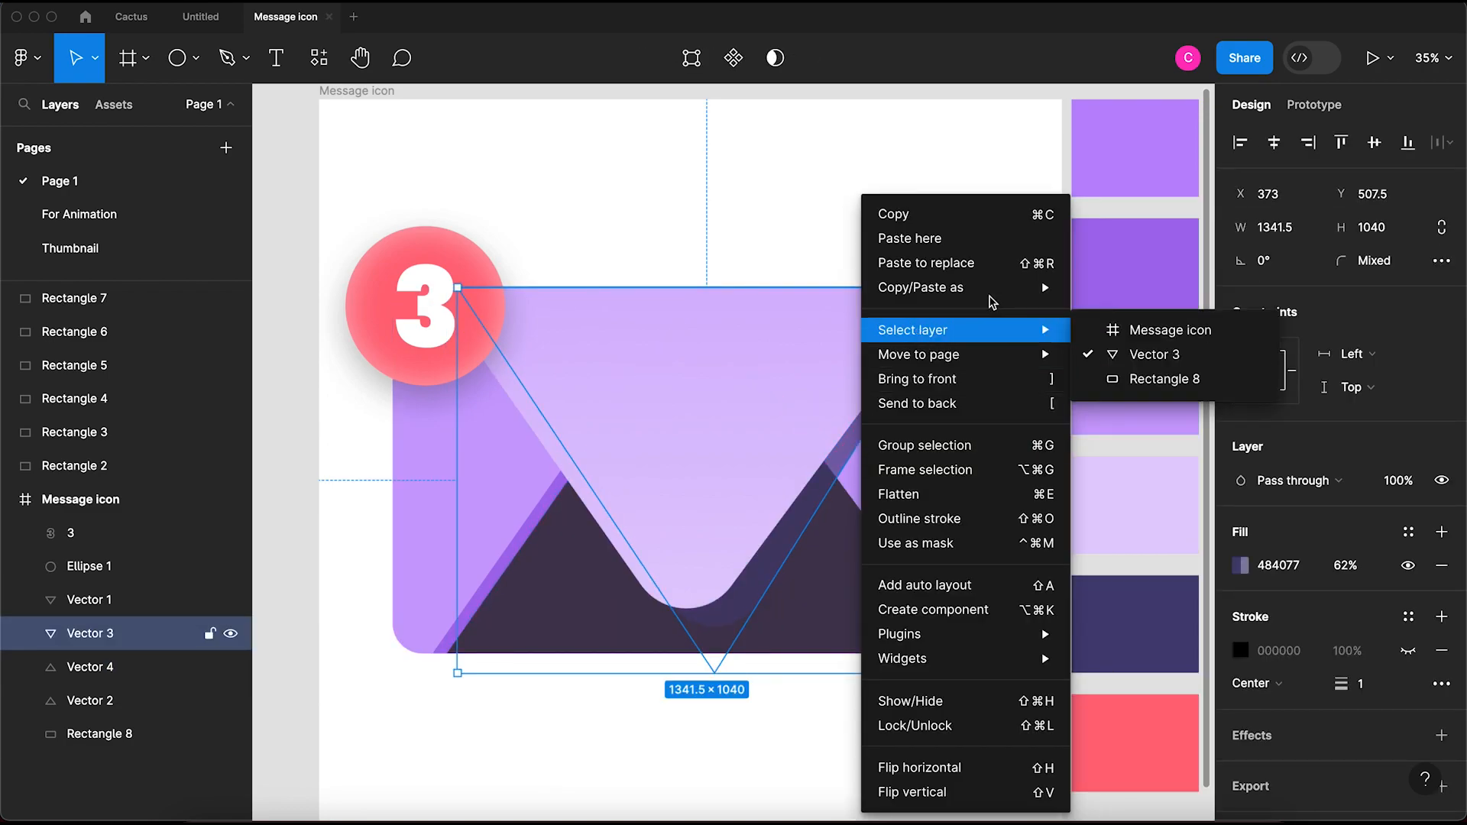
{"action": "mouse_move", "coordinate": [1048, 291]}
{"action": "left_click", "coordinate": [1135, 384]}
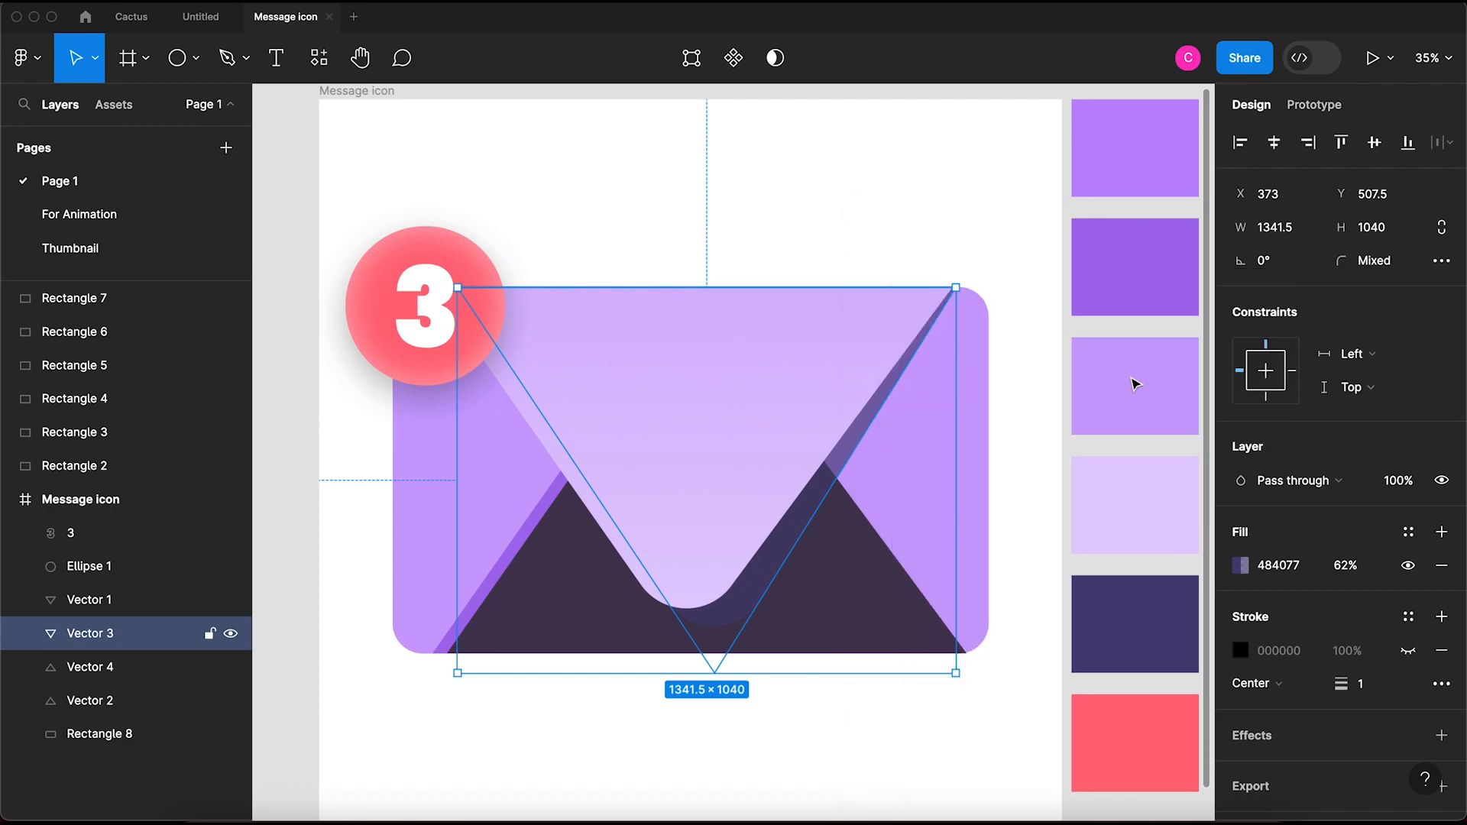
{"action": "left_click", "coordinate": [885, 582]}
{"action": "right_click", "coordinate": [886, 583]}
{"action": "mouse_move", "coordinate": [986, 288]}
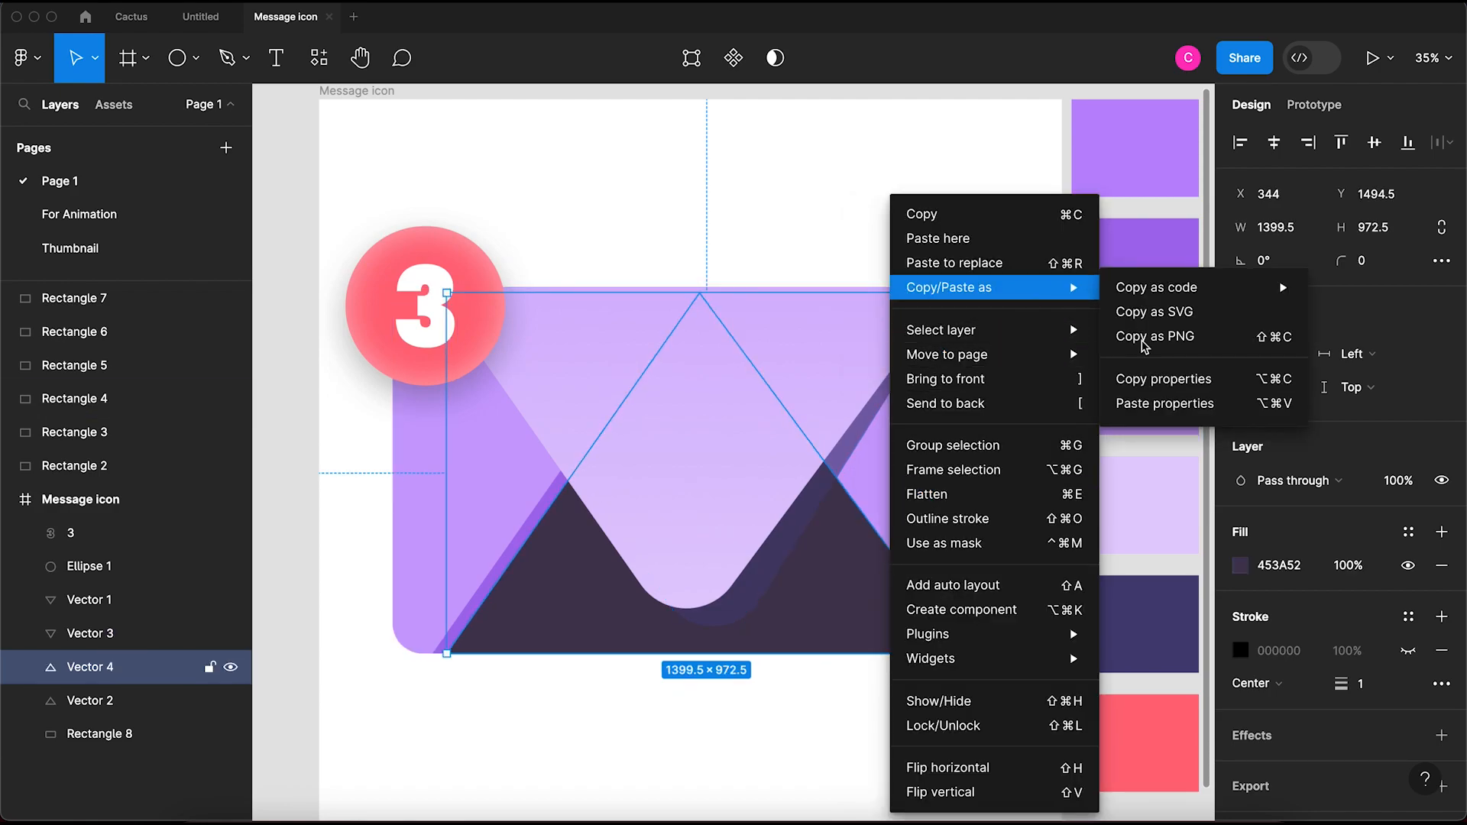
{"action": "left_click", "coordinate": [1158, 413]}
{"action": "left_click", "coordinate": [911, 721]}
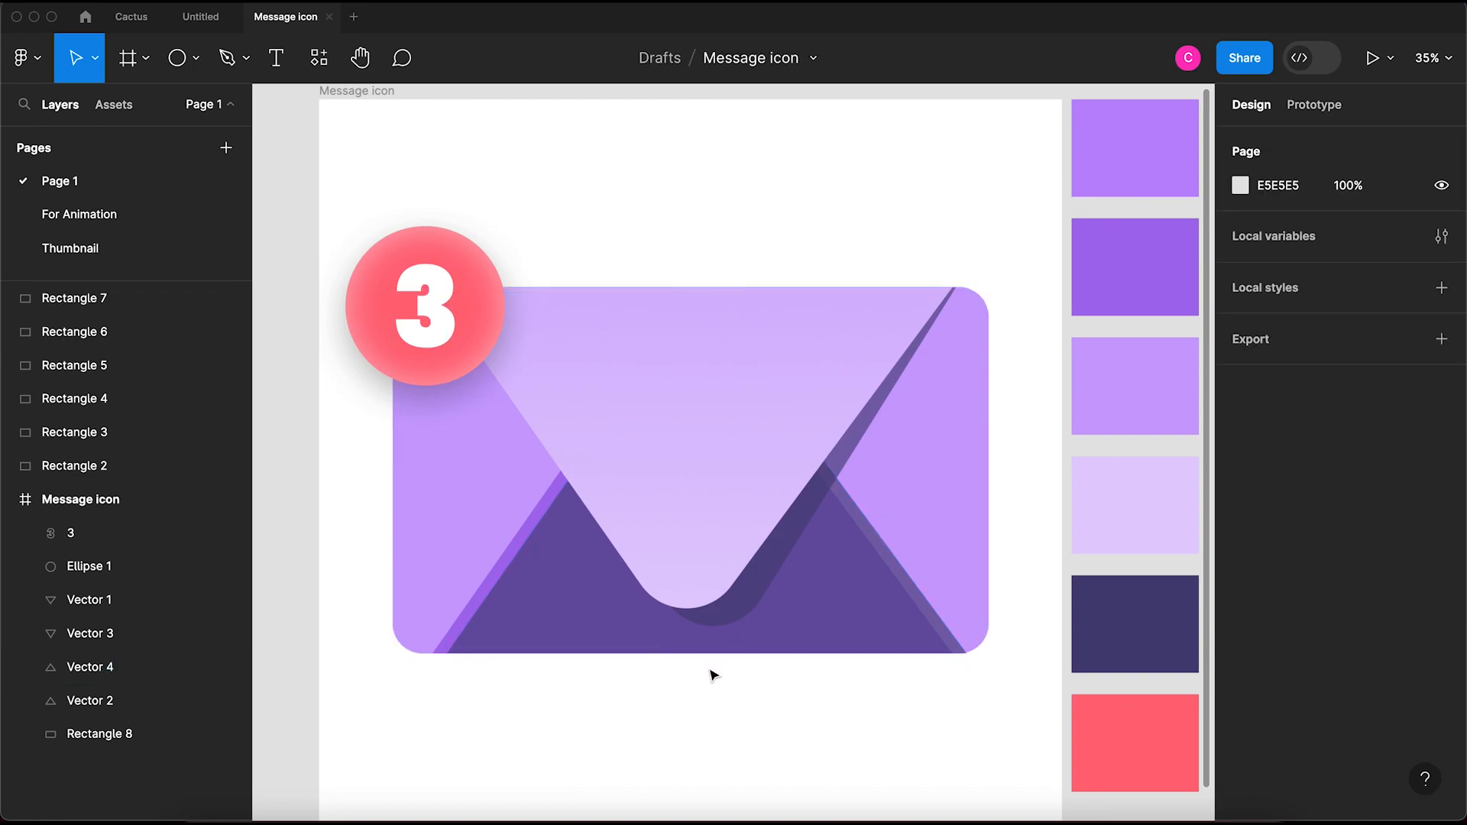
Step: Bring the purple bottom triangle, the flap, the red circle and the 3 to the front together, above both shadow shapes
{"action": "left_click", "coordinate": [551, 506]}
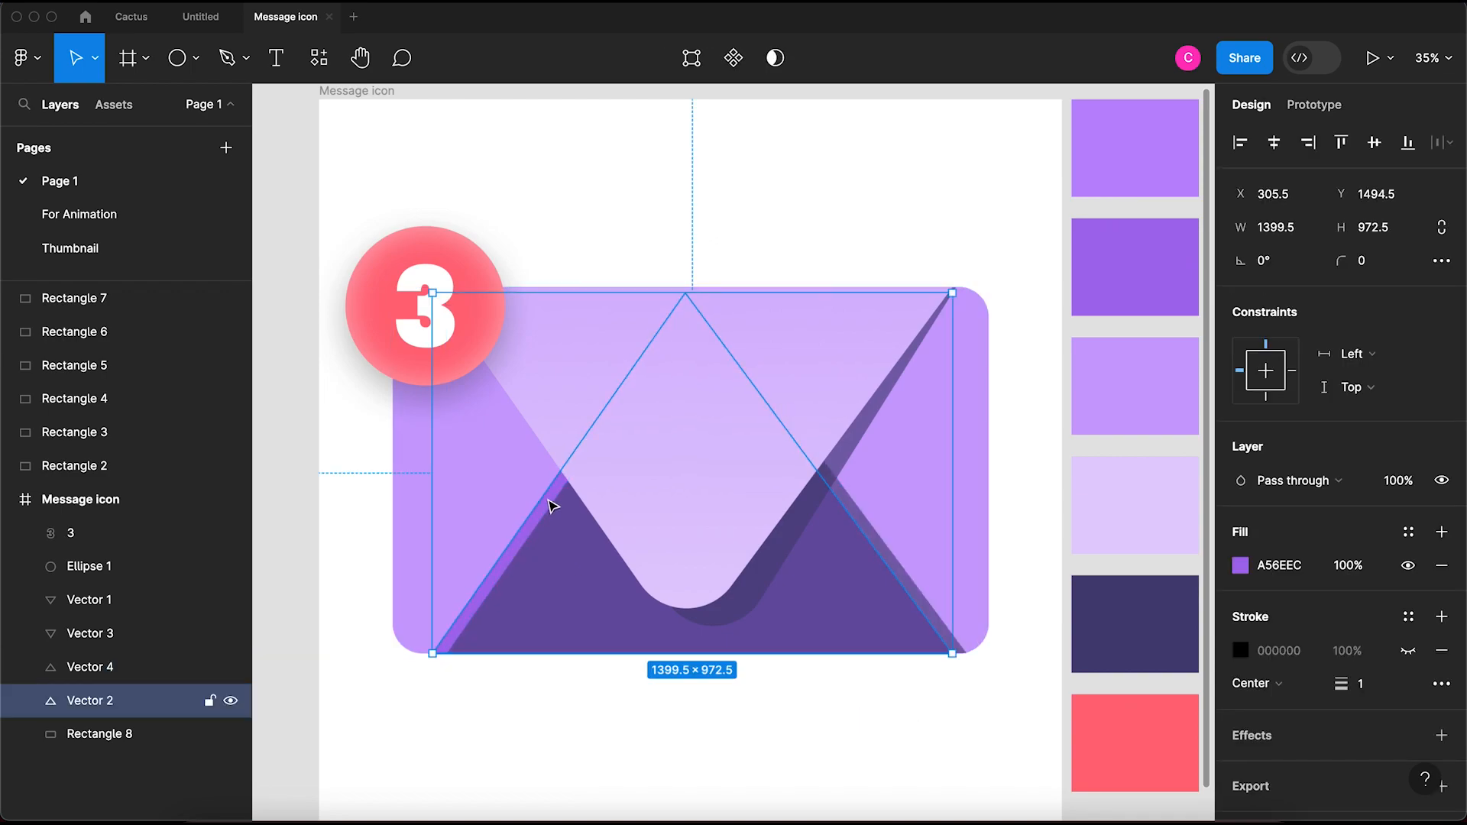
{"action": "left_click", "coordinate": [550, 432], "text": "shift"}
{"action": "left_click", "coordinate": [456, 380], "text": "shift"}
{"action": "left_click", "coordinate": [426, 353], "text": "shift"}
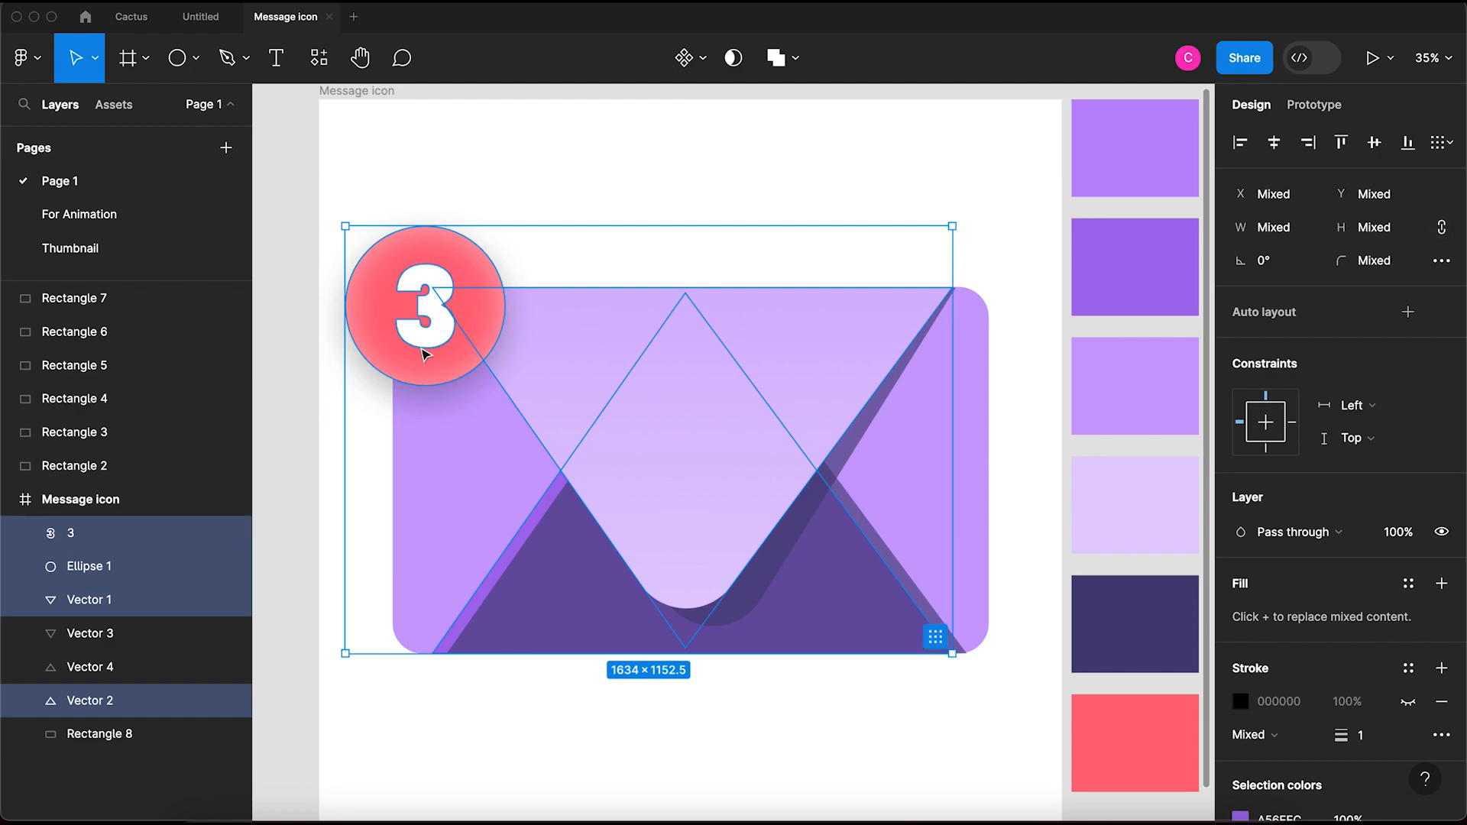
{"action": "right_click", "coordinate": [426, 353]}
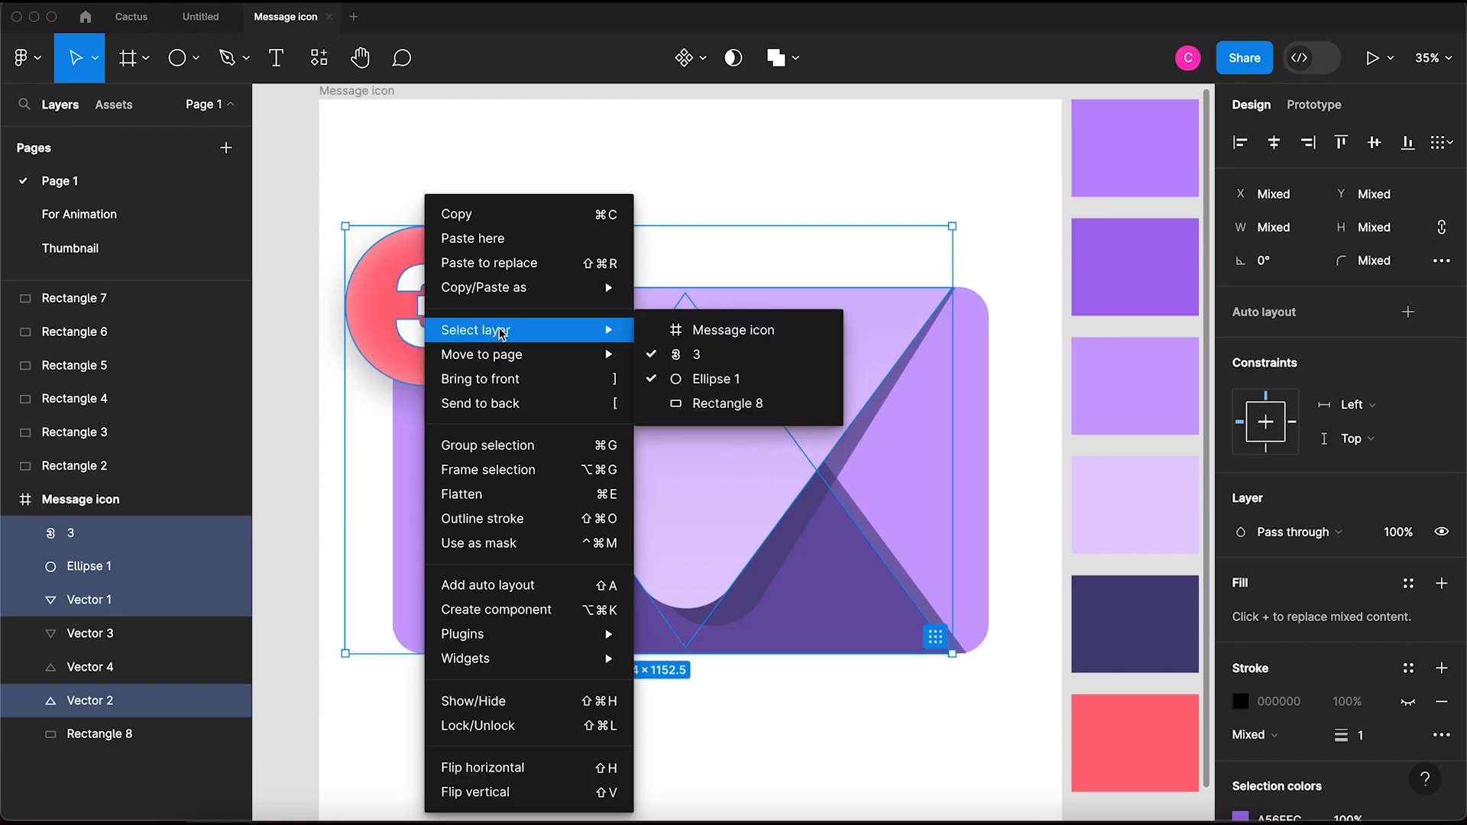
{"action": "left_click", "coordinate": [520, 386]}
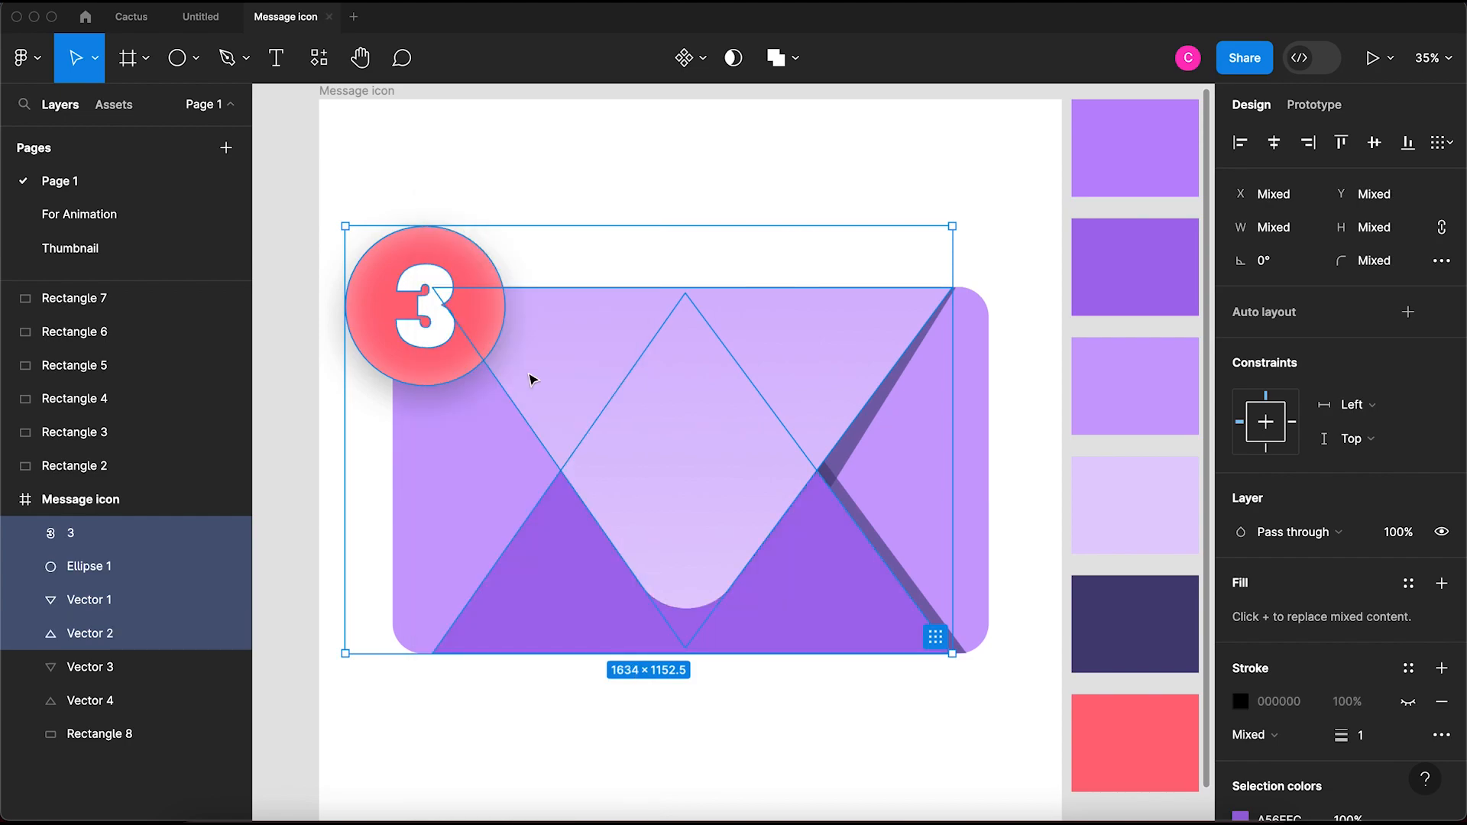
{"action": "left_click", "coordinate": [1004, 375]}
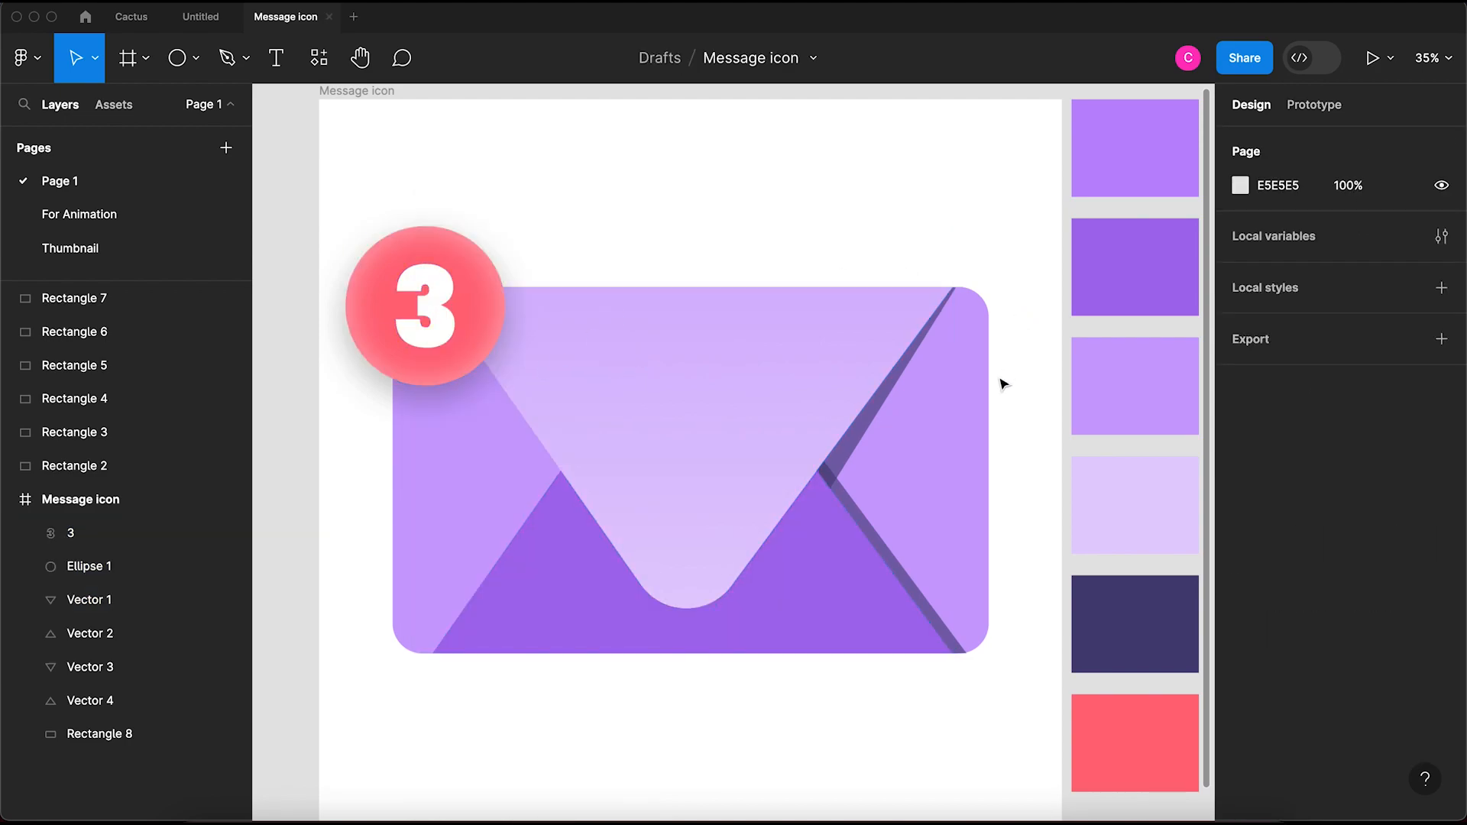
Step: Reshape the bottom triangle's shadow by moving its lower-right corner to about X 1711.5, Y 1494.5 and its apex to about X 1068, Y 500
{"action": "double_click", "coordinate": [911, 581]}
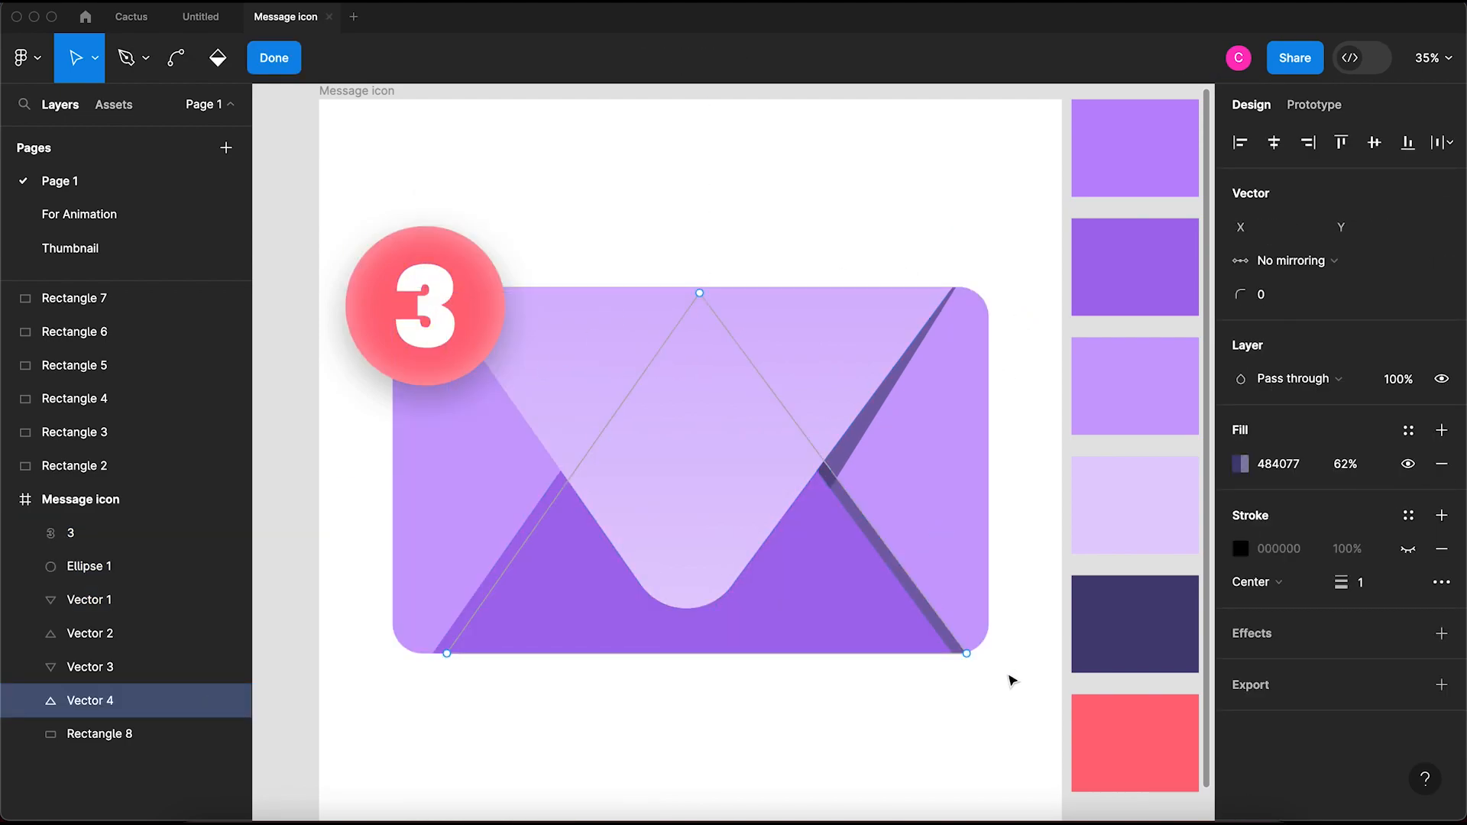
{"action": "left_click_drag", "start_coordinate": [967, 655], "coordinate": [958, 657]}
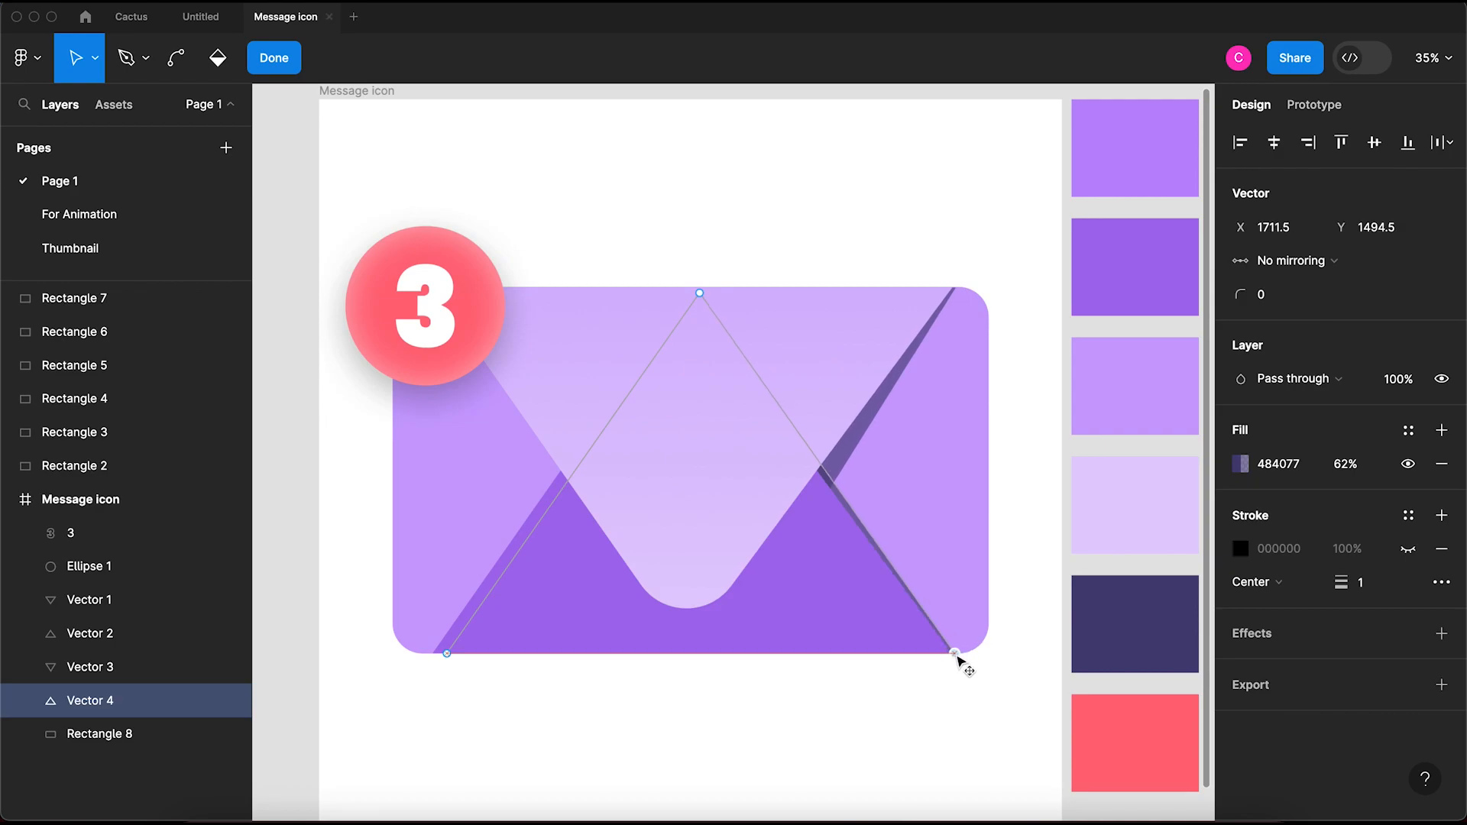
{"action": "left_click_drag", "start_coordinate": [701, 295], "coordinate": [720, 291]}
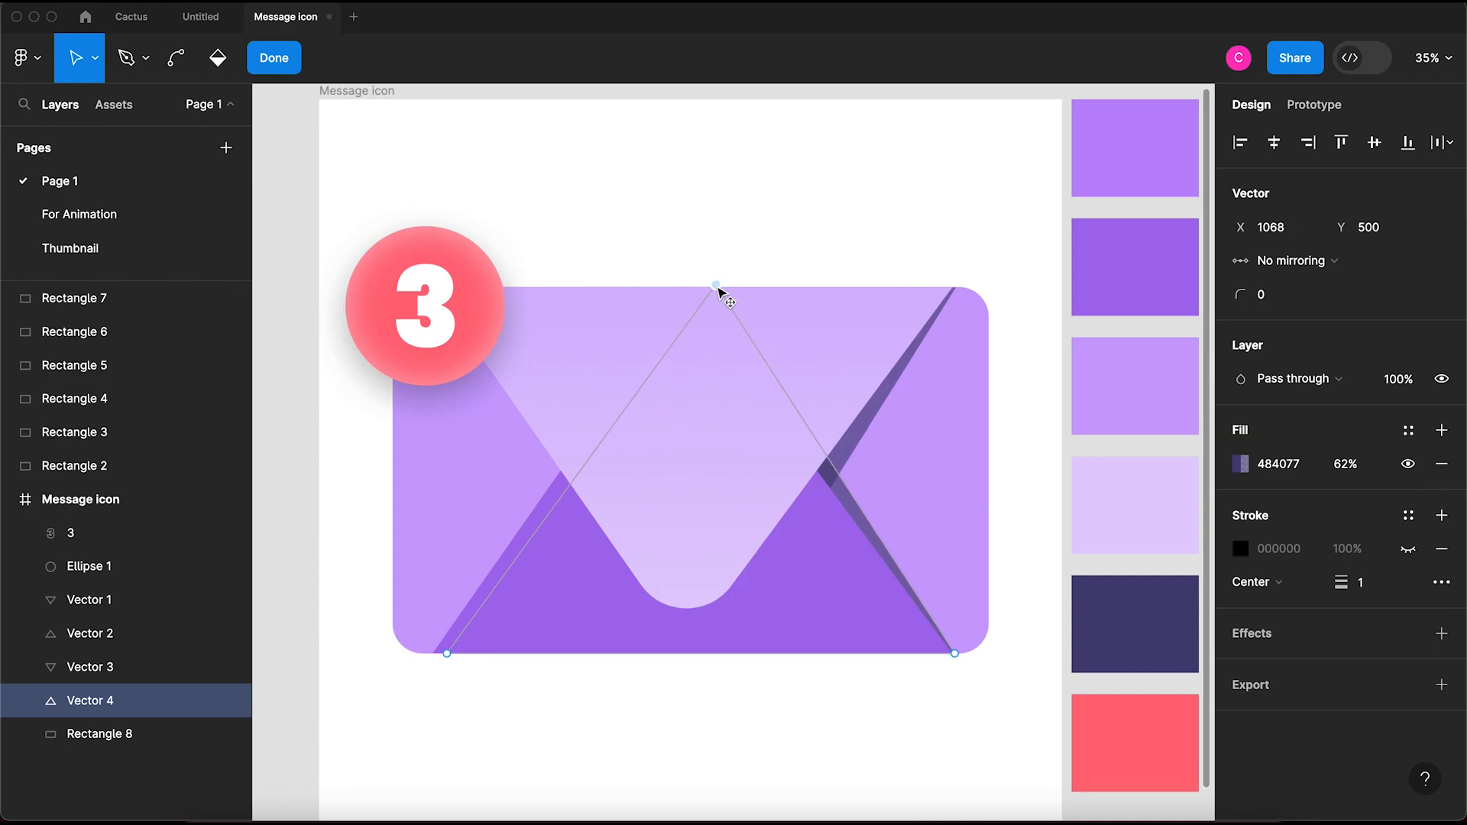
{"action": "key", "text": "Escape"}
{"action": "key", "text": "Escape"}
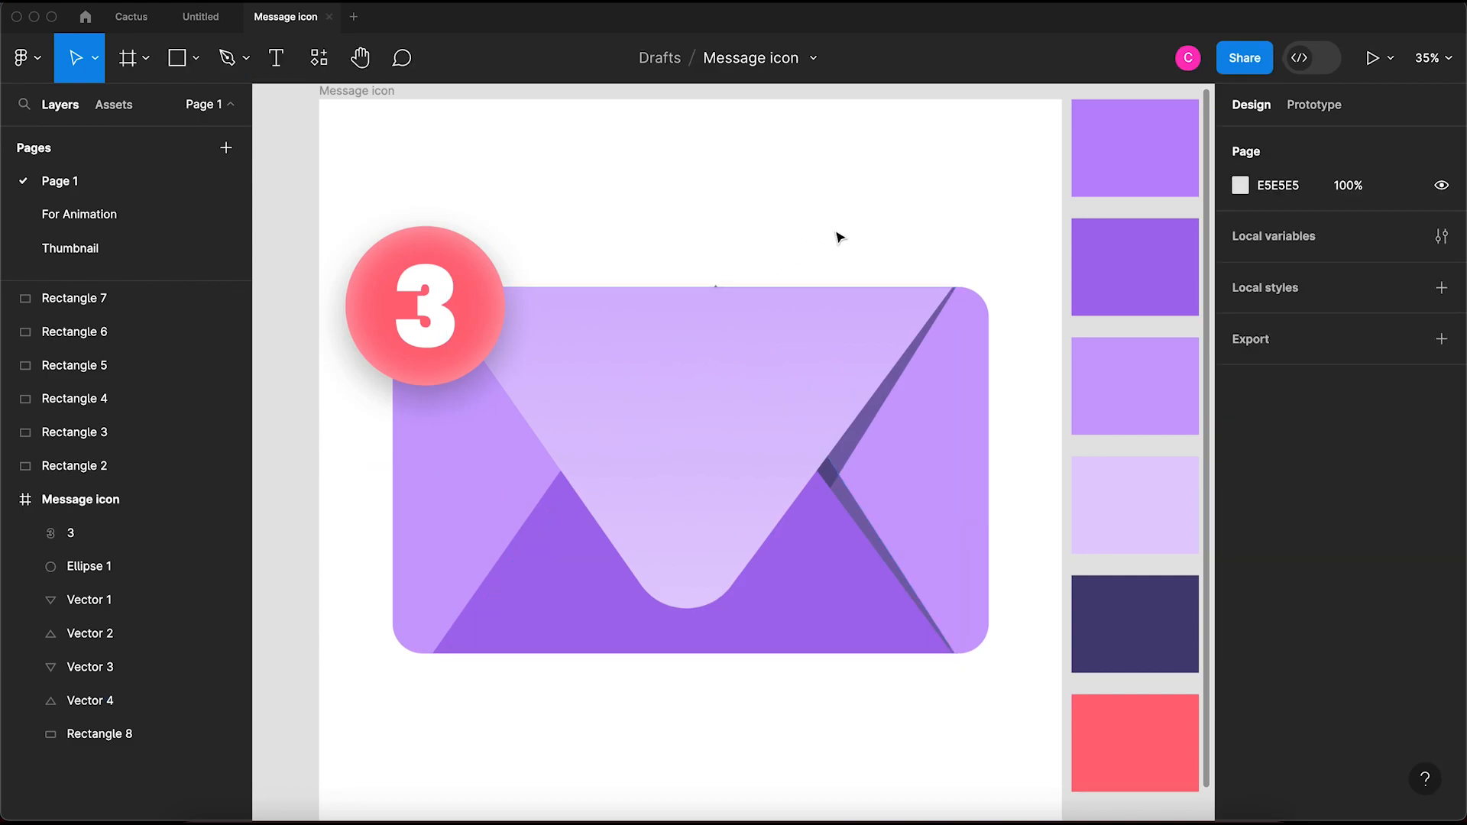
Step: Bring the flap shadow, the flap, the red circle and the 3 to the front together, above the purple bottom triangle
{"action": "left_click", "coordinate": [851, 459]}
{"action": "left_click", "coordinate": [758, 464], "text": "shift"}
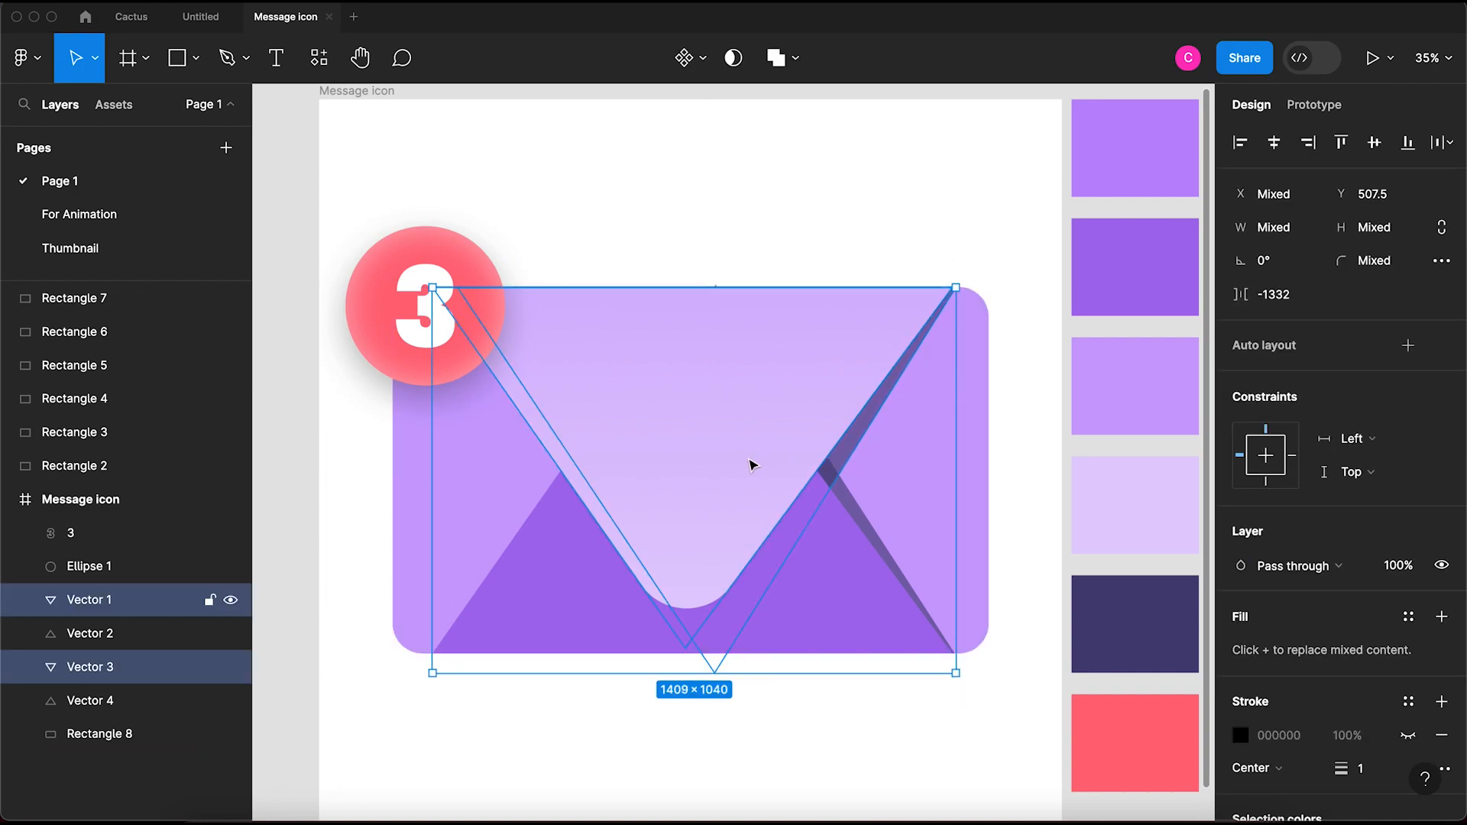
{"action": "left_click", "coordinate": [394, 360], "text": "shift"}
{"action": "left_click", "coordinate": [421, 348], "text": "shift"}
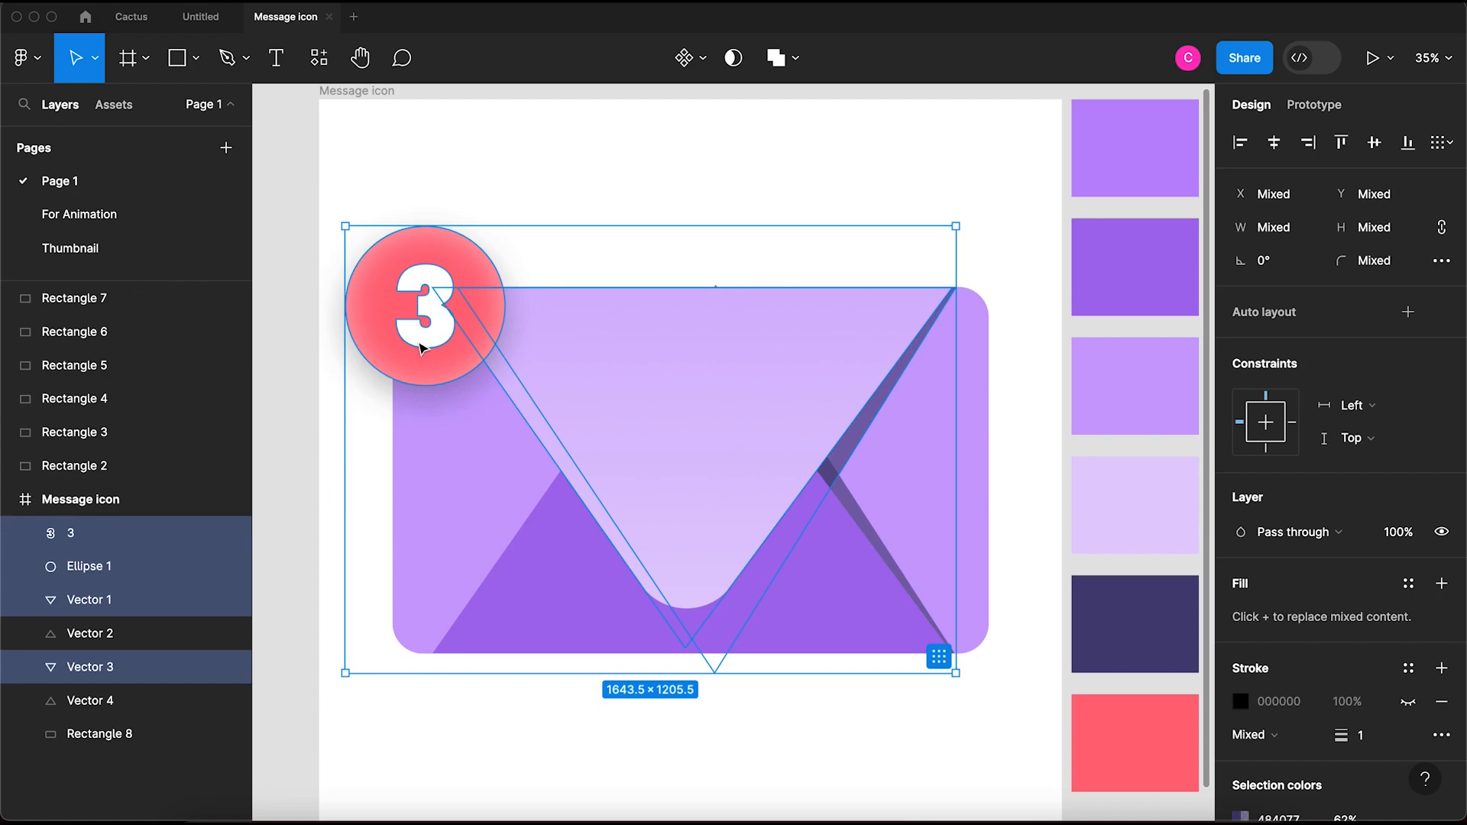
{"action": "right_click", "coordinate": [421, 348]}
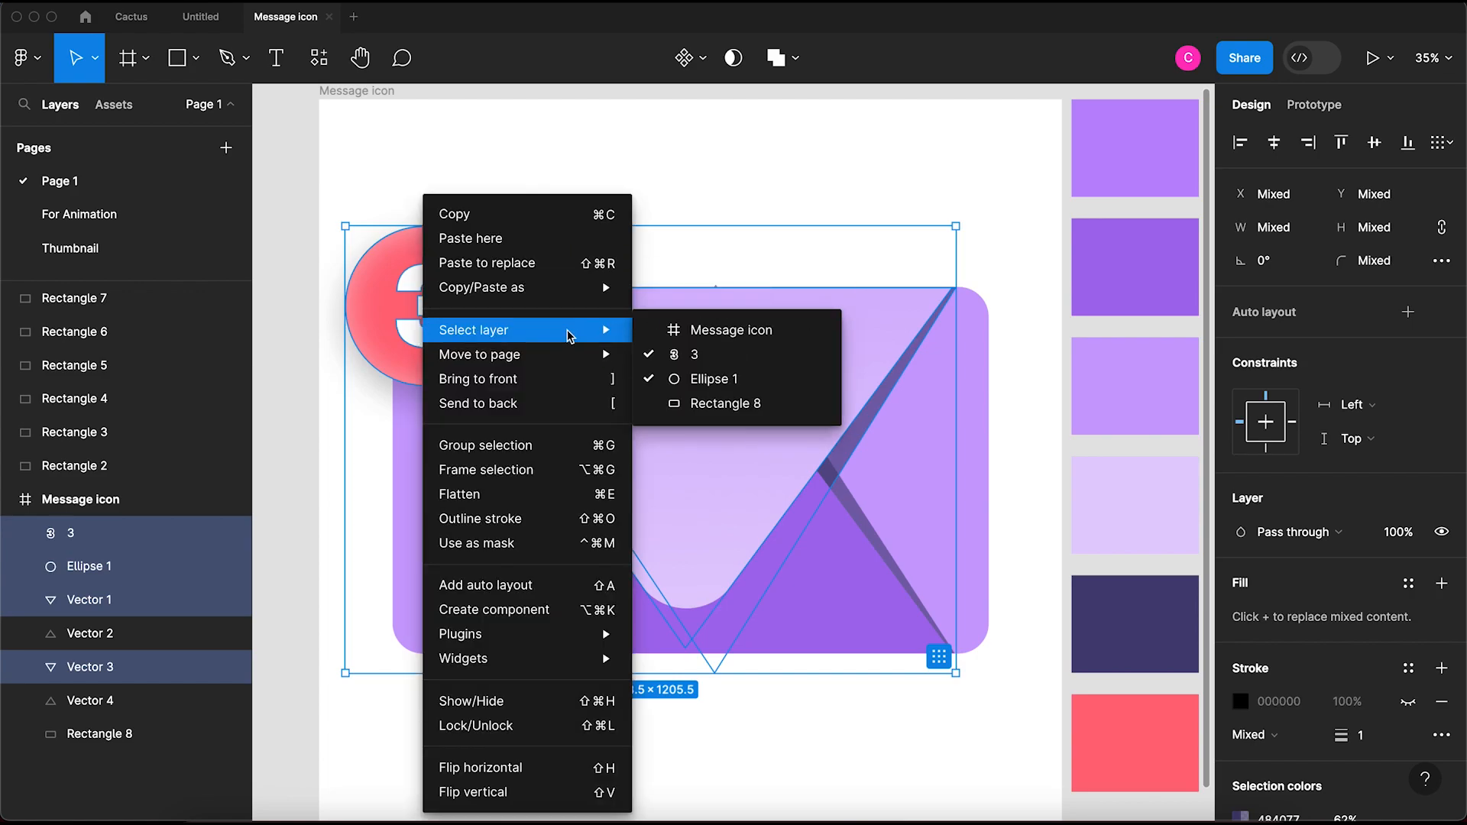
{"action": "left_click", "coordinate": [569, 378]}
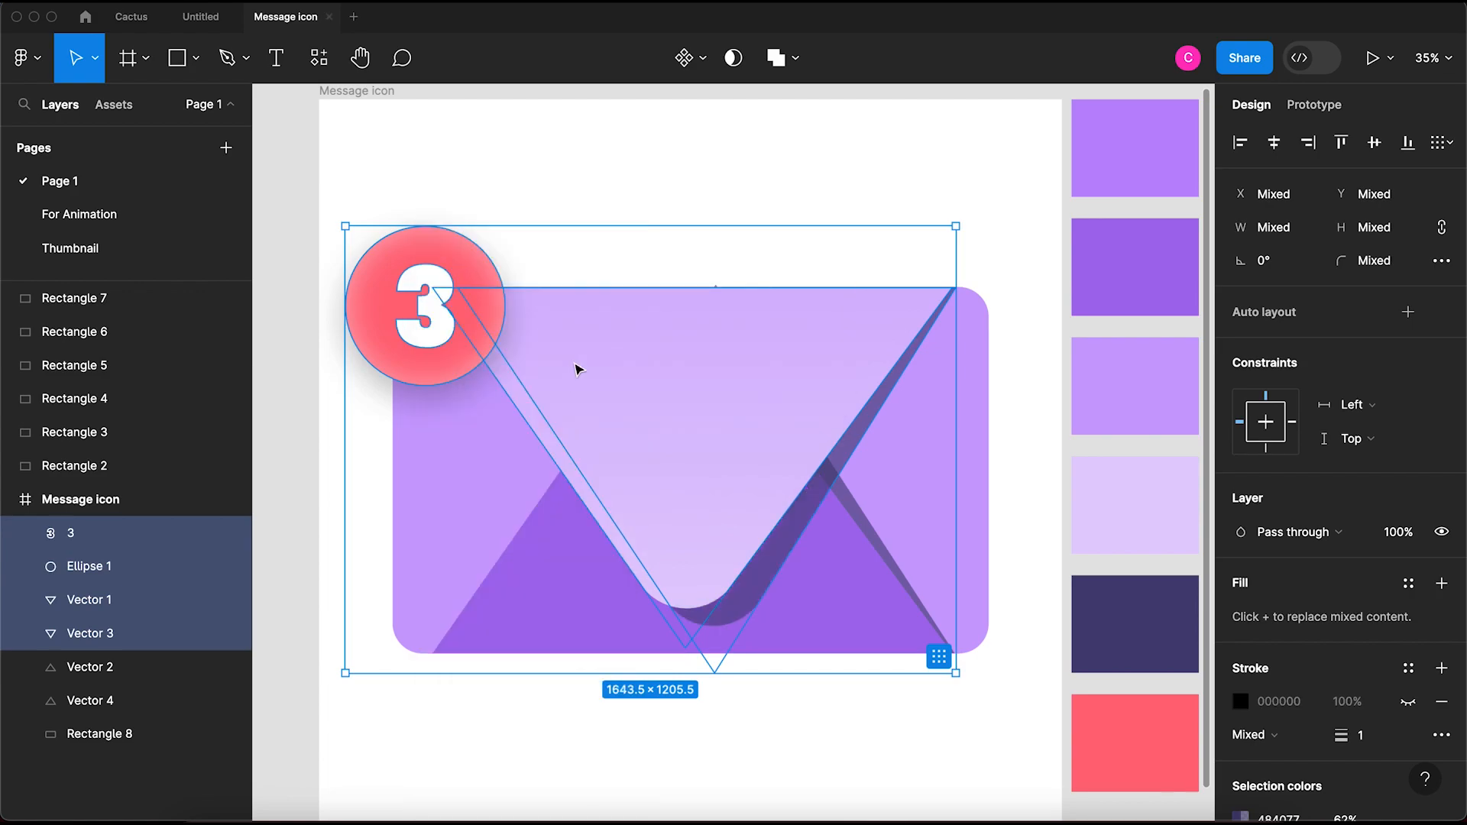
{"action": "left_click", "coordinate": [897, 188]}
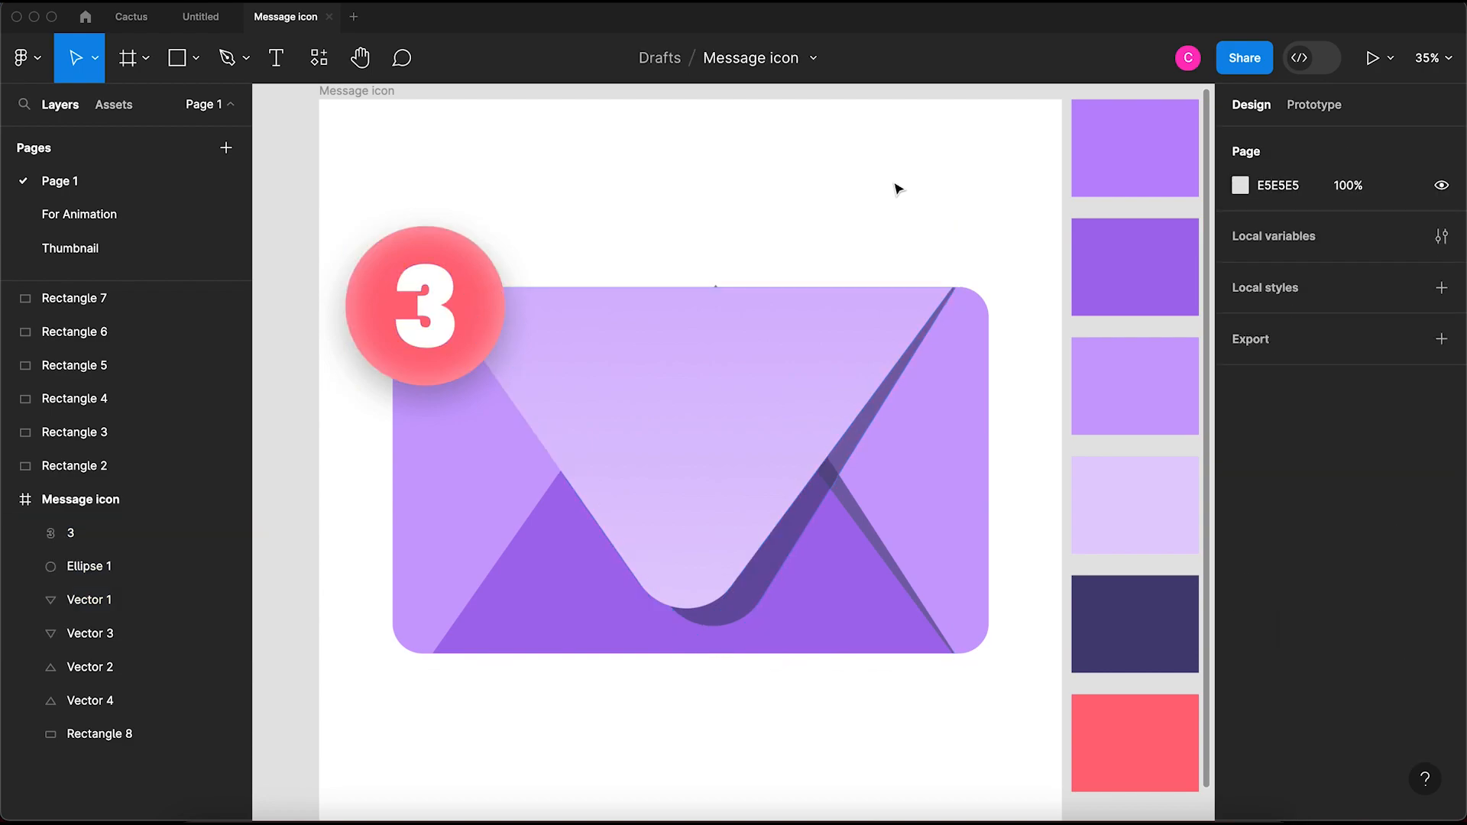
Step: Lower the fill opacity of the bottom triangle's shadow to 9%
{"action": "left_click", "coordinate": [860, 516]}
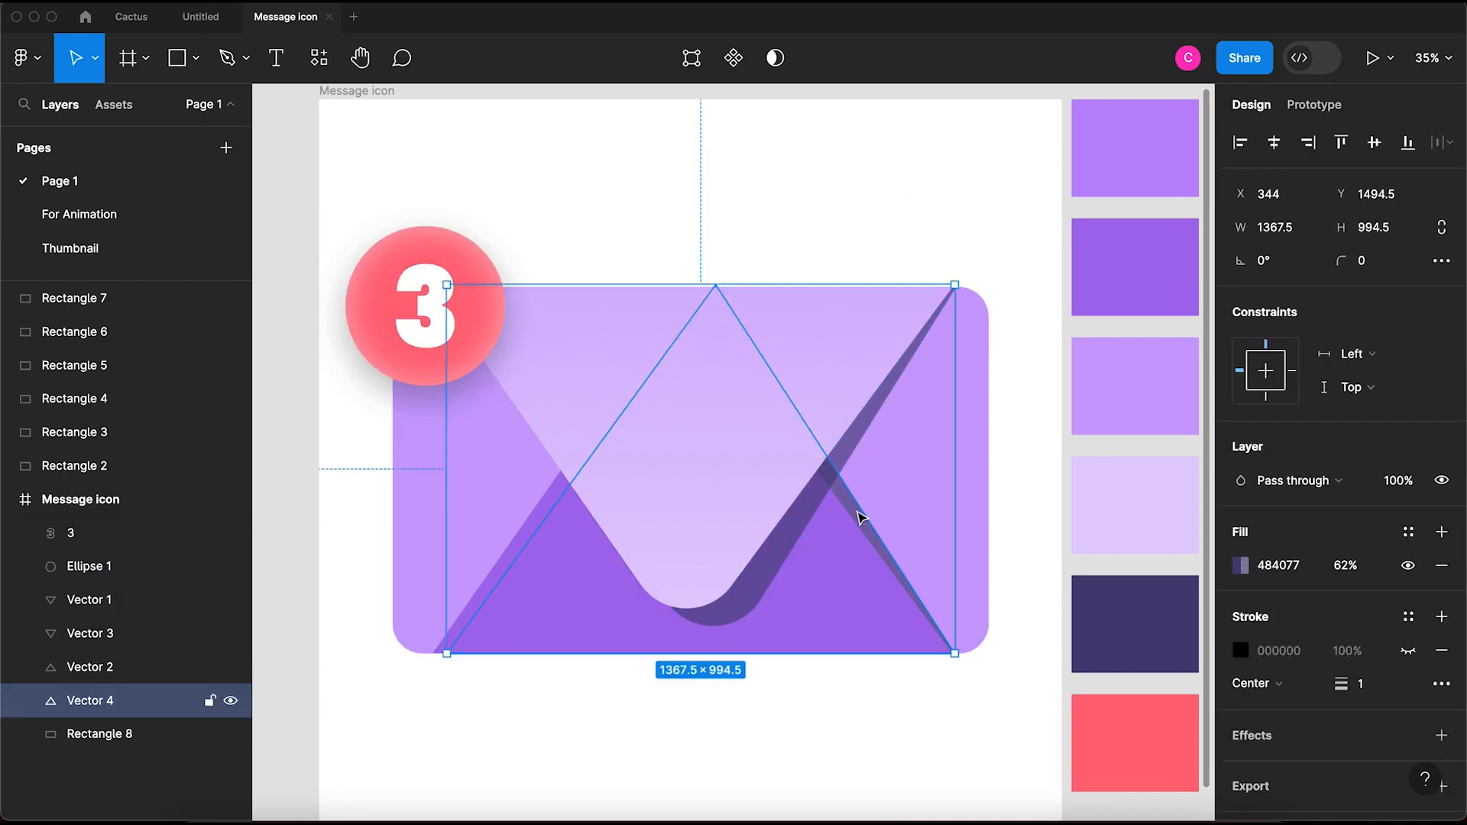
{"action": "left_click", "coordinate": [1240, 566]}
{"action": "left_click_drag", "start_coordinate": [1072, 596], "coordinate": [1044, 597]}
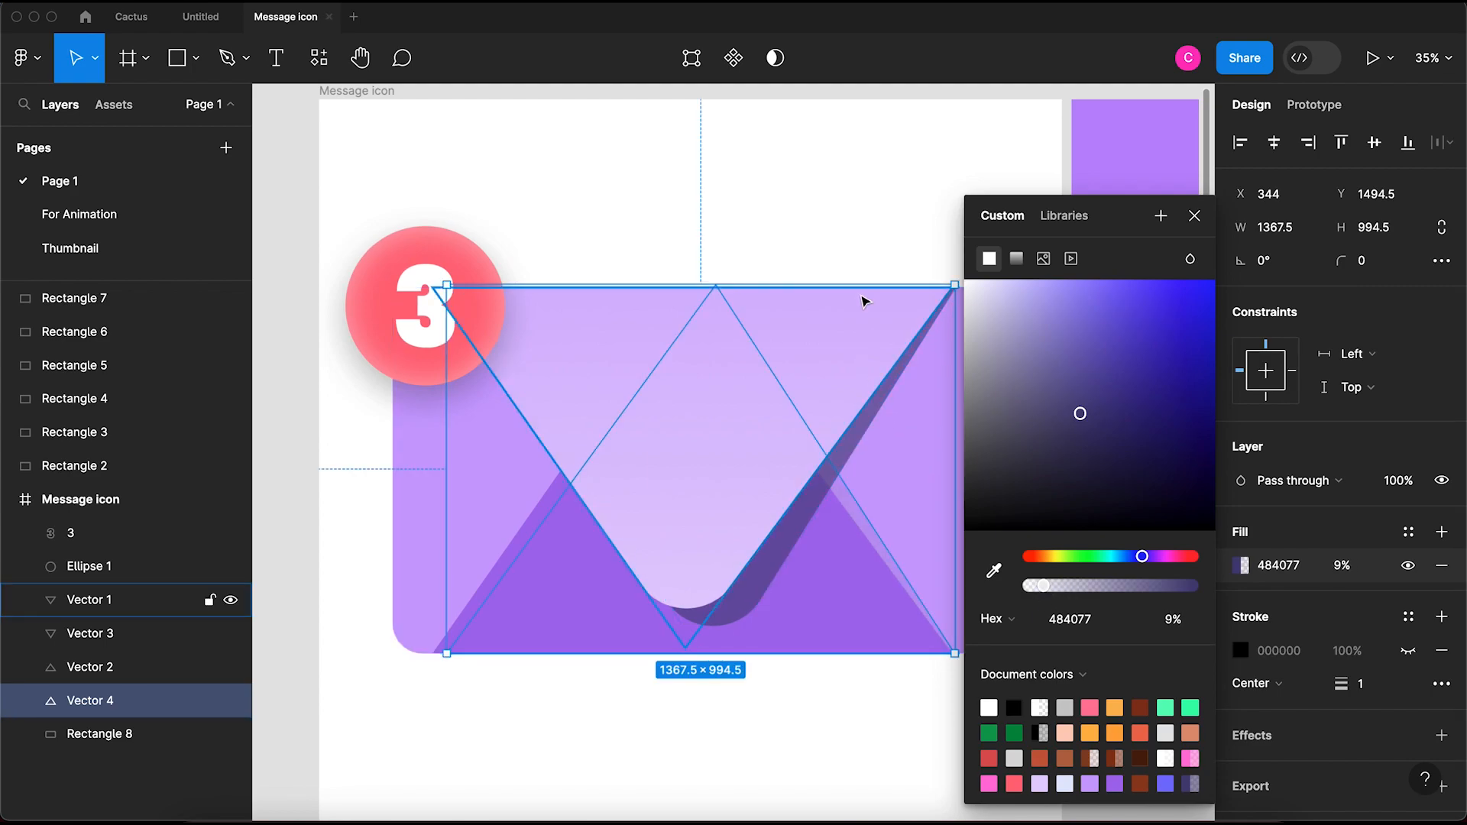
{"action": "left_click", "coordinate": [863, 239]}
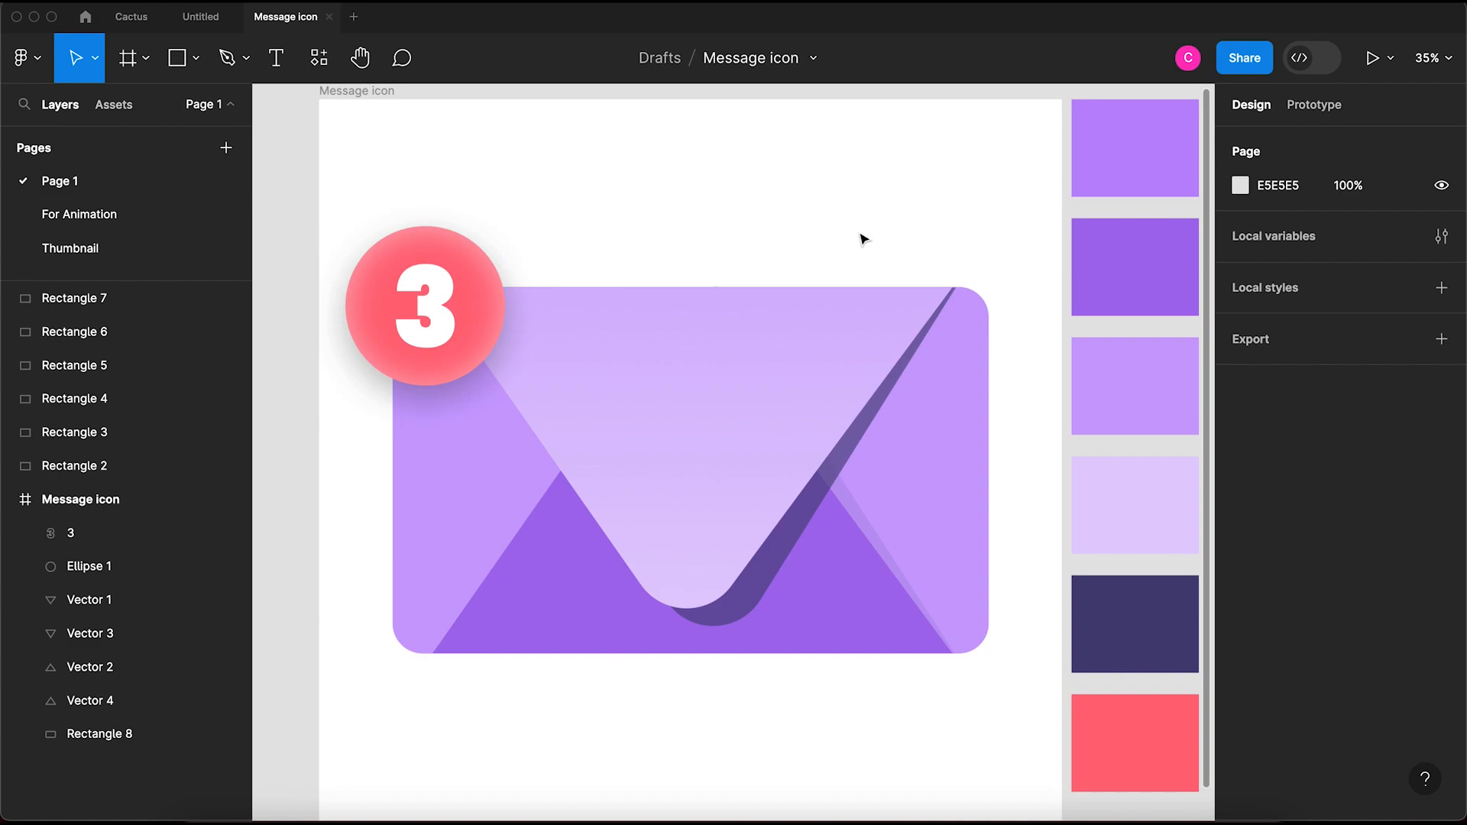